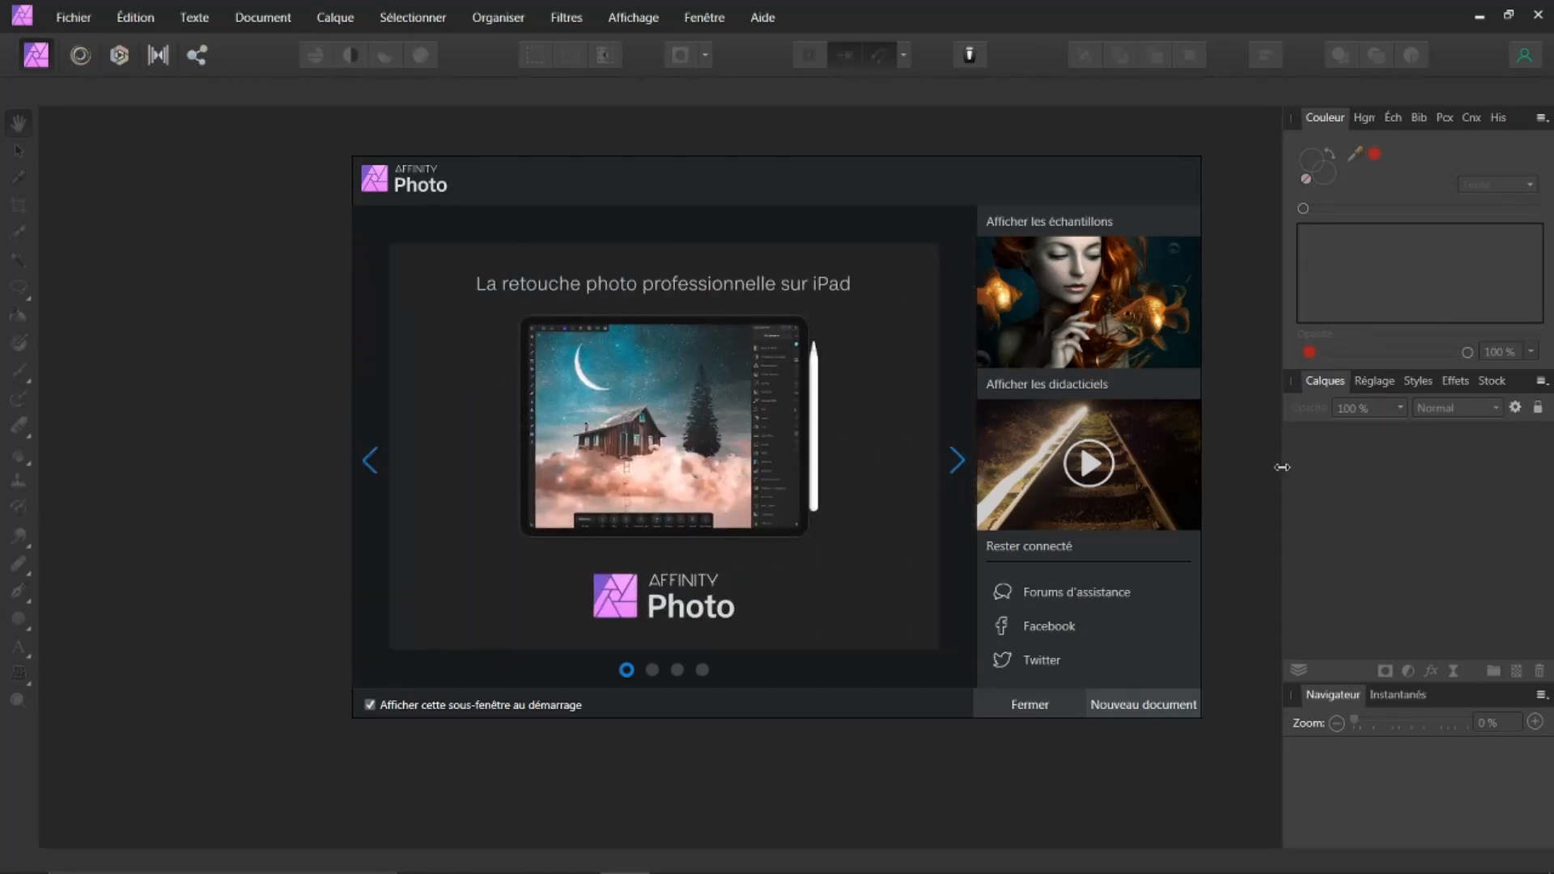
Step: Dismiss the welcome window and view the "Golden Shine Effect in Affinity Photo!" video from the YouTube watch history in the web browser
click(1030, 706)
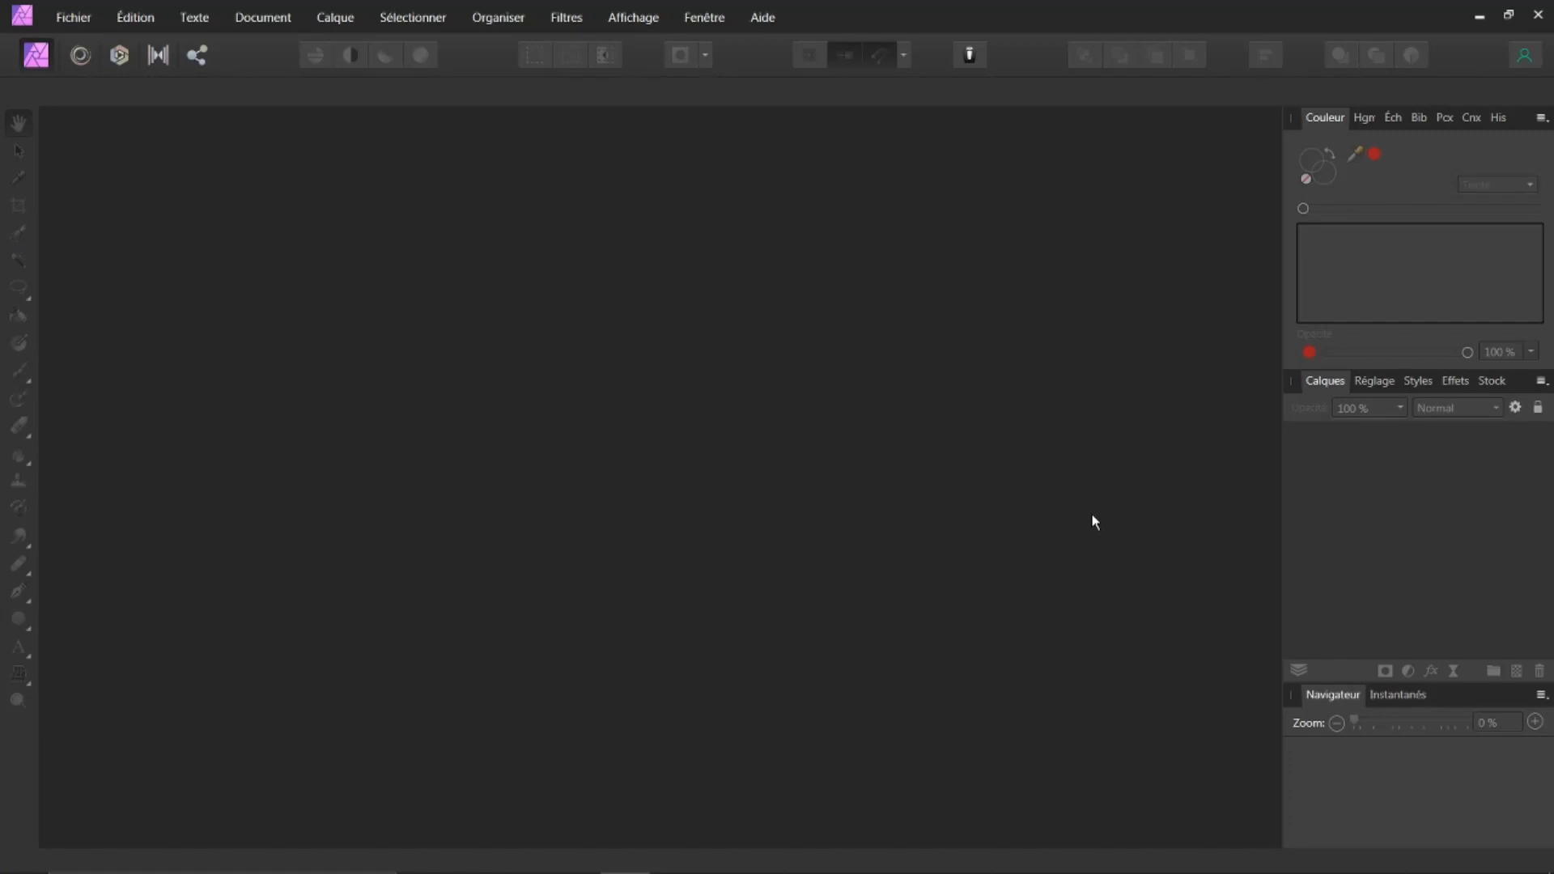
mouse_move(372, 873)
click(576, 856)
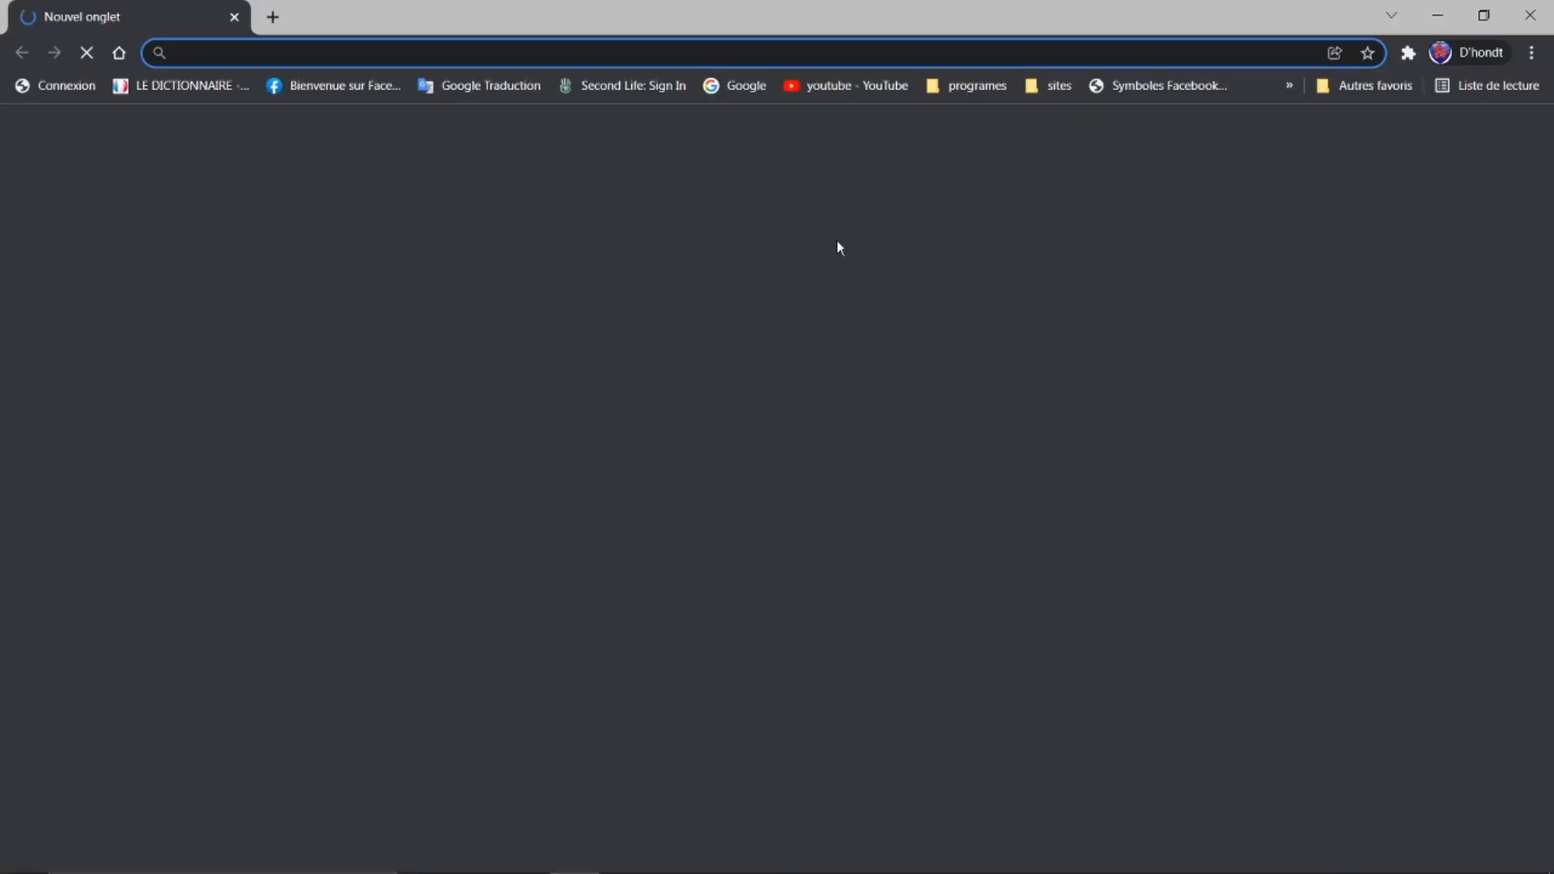
click(857, 85)
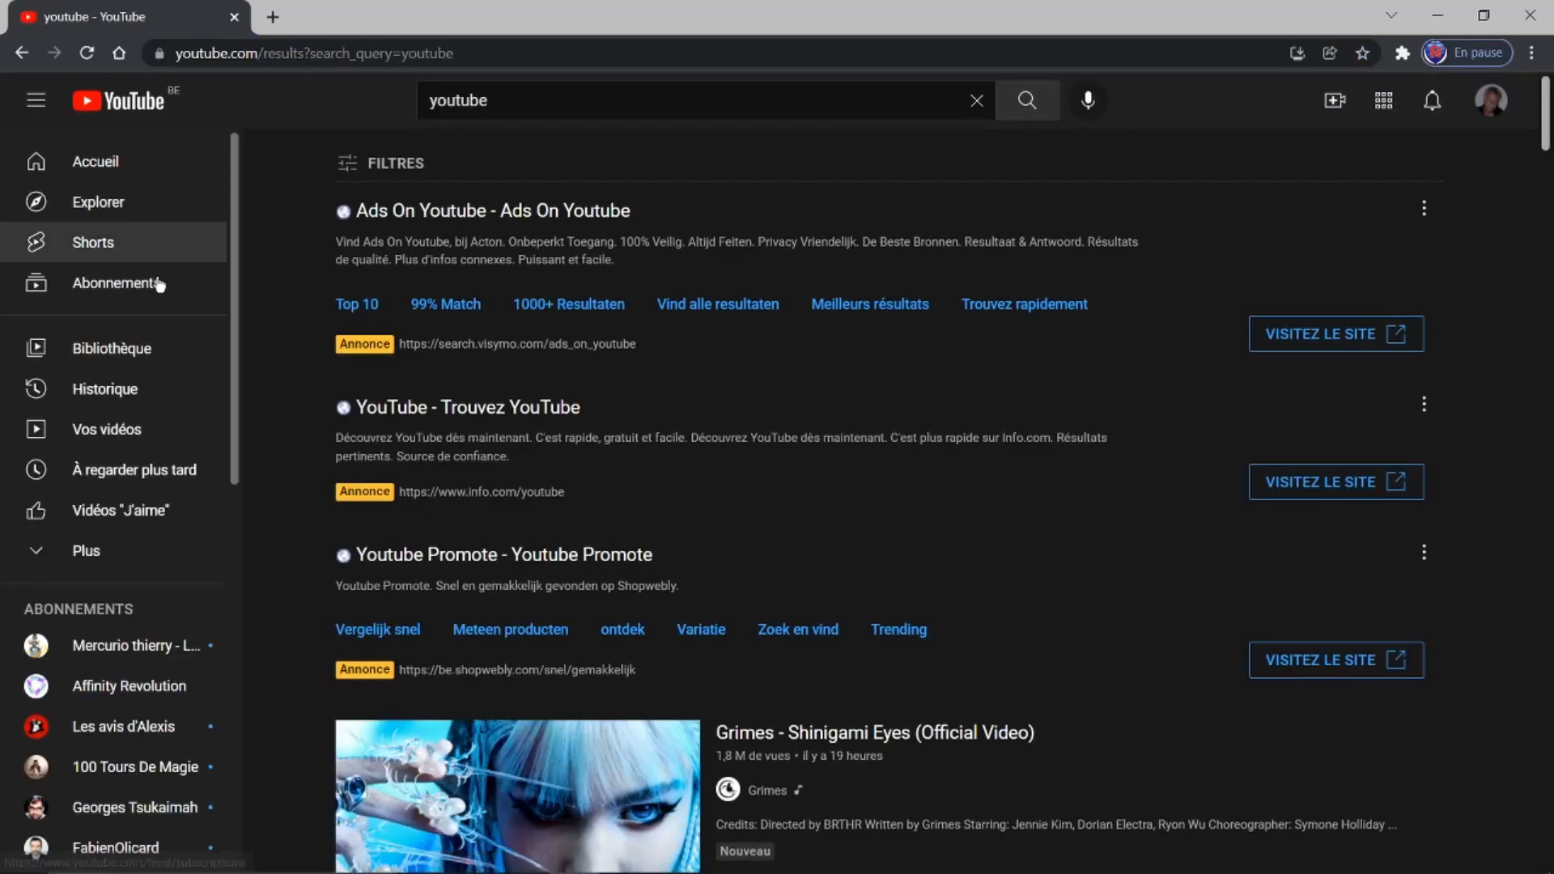
click(125, 393)
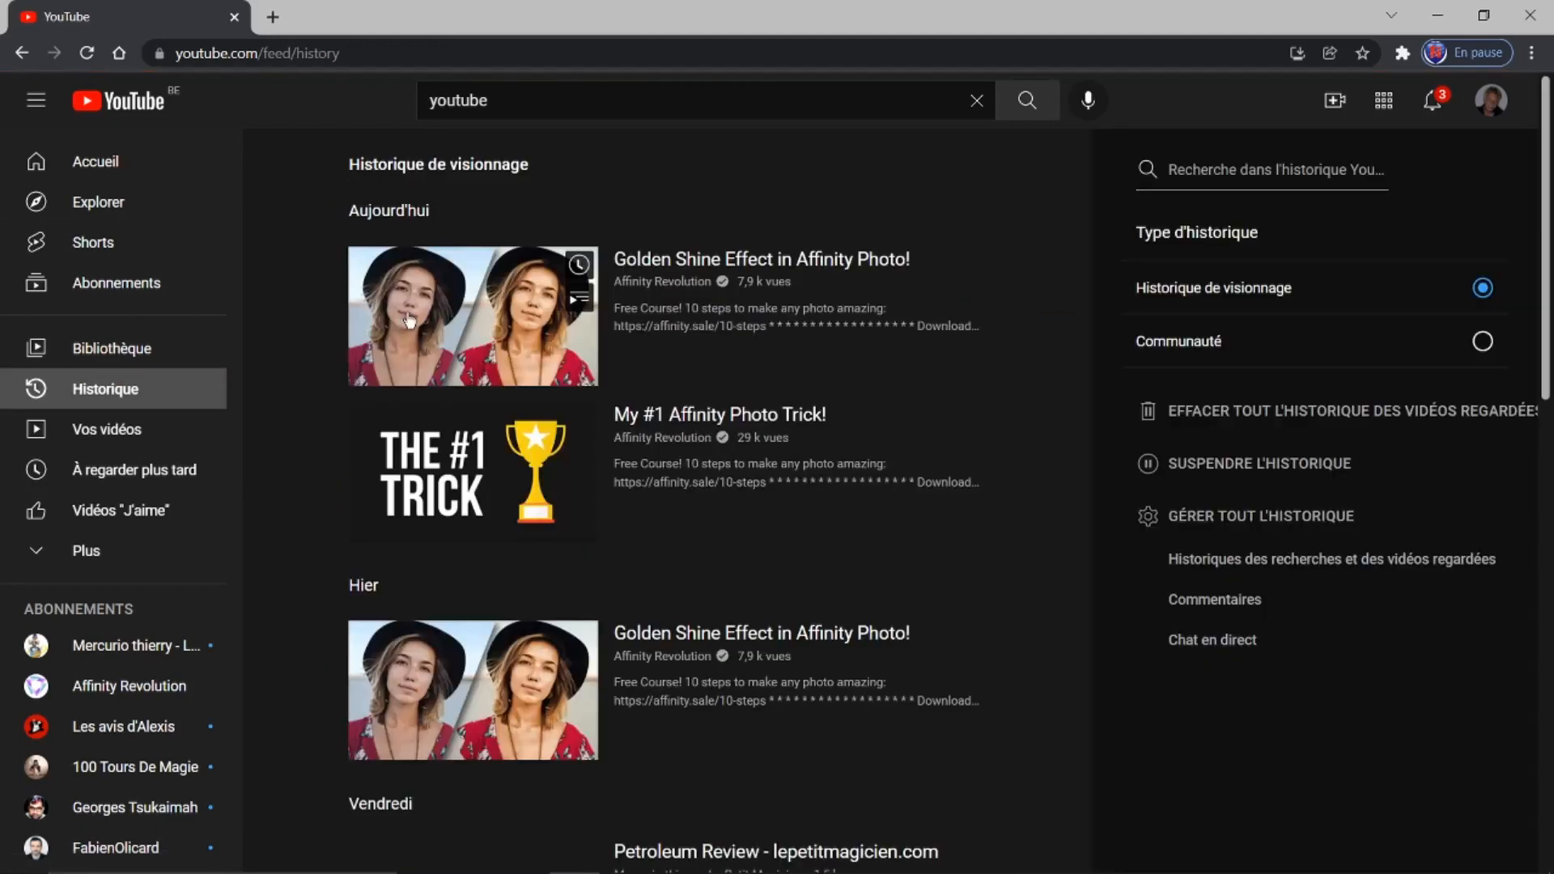
click(459, 311)
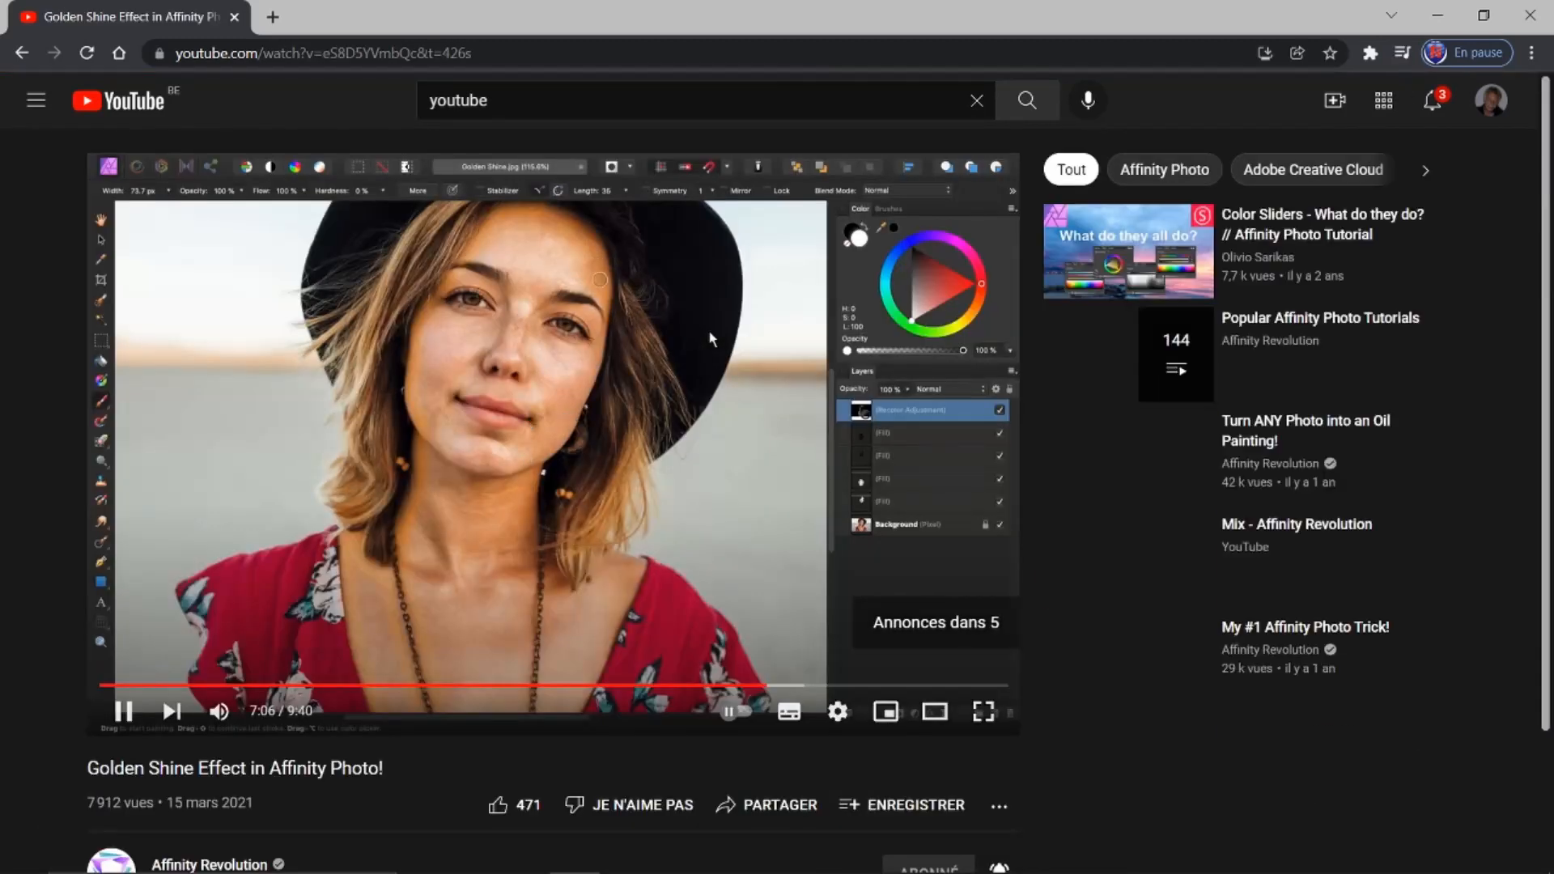
click(707, 332)
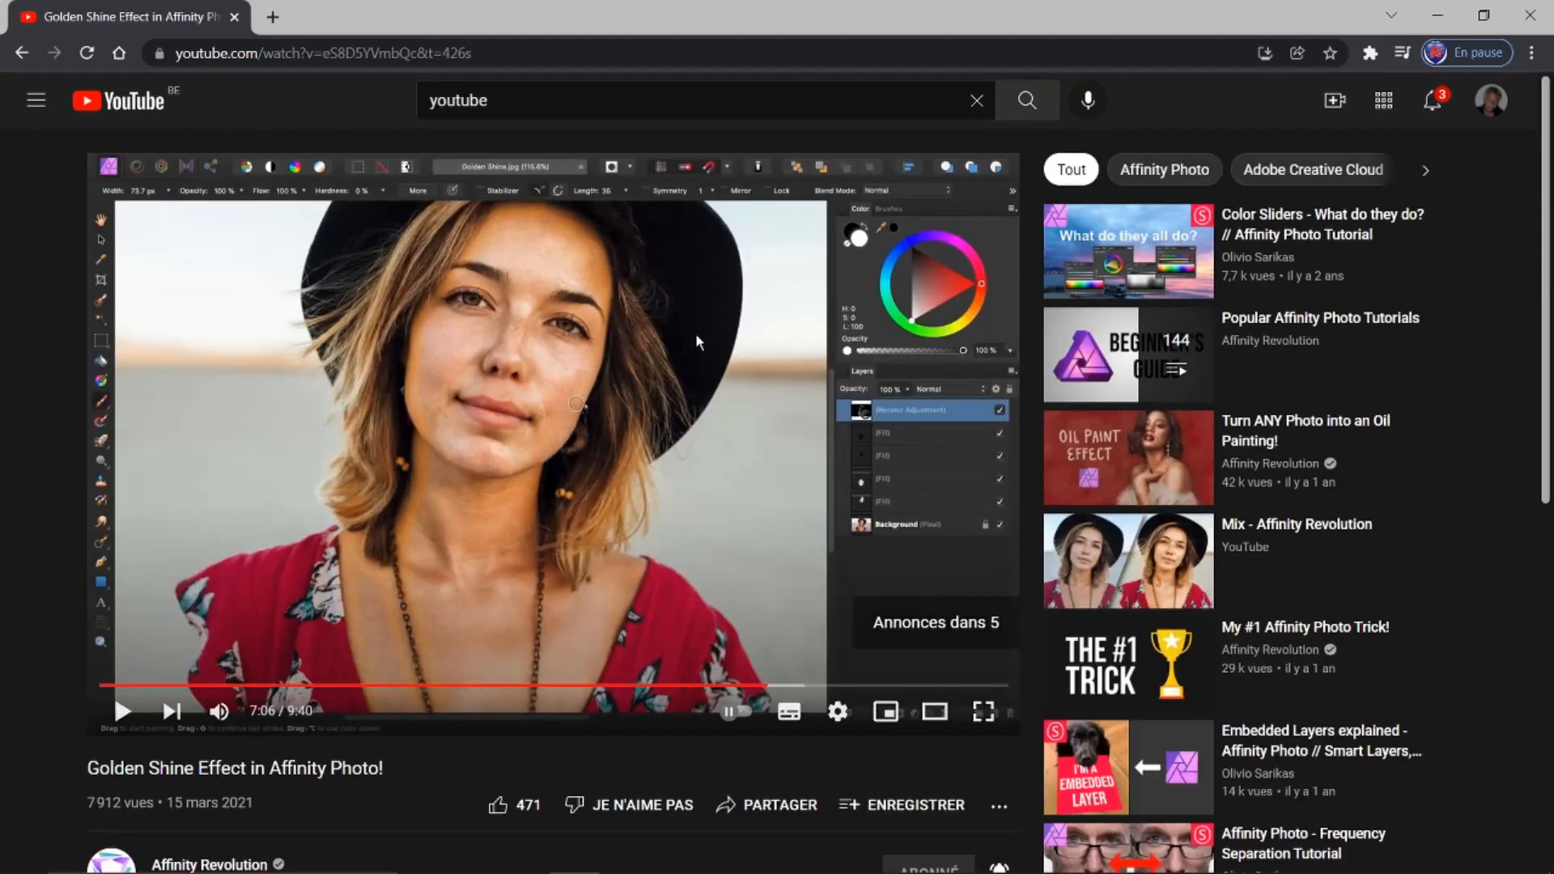
scroll(381, 533, down, 1)
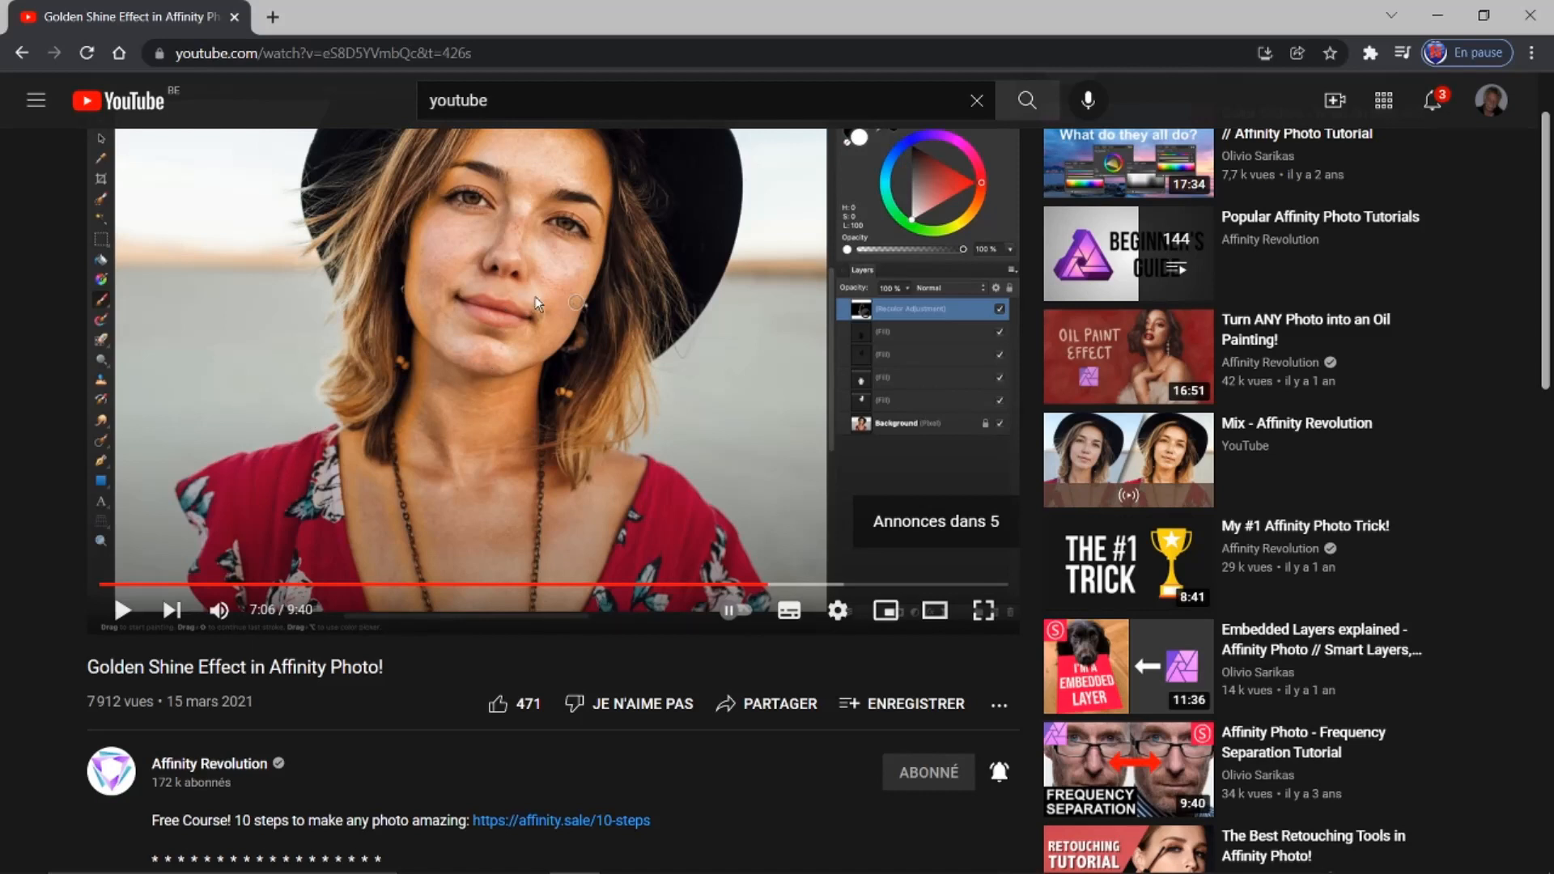
click(1532, 20)
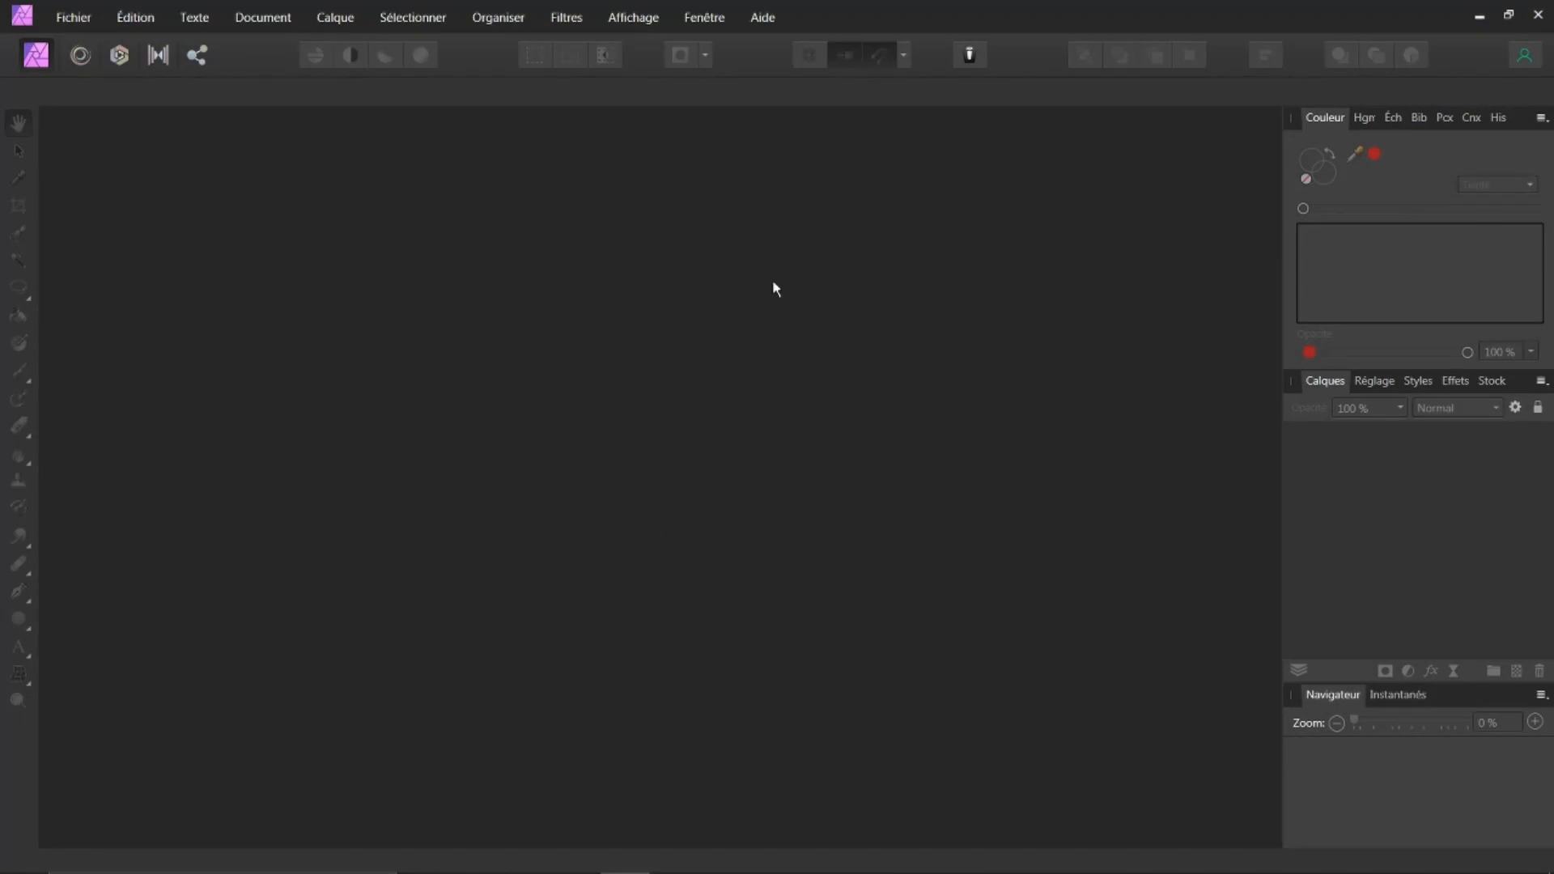
Step: Open the recent image Golden Shine.jpg
click(75, 22)
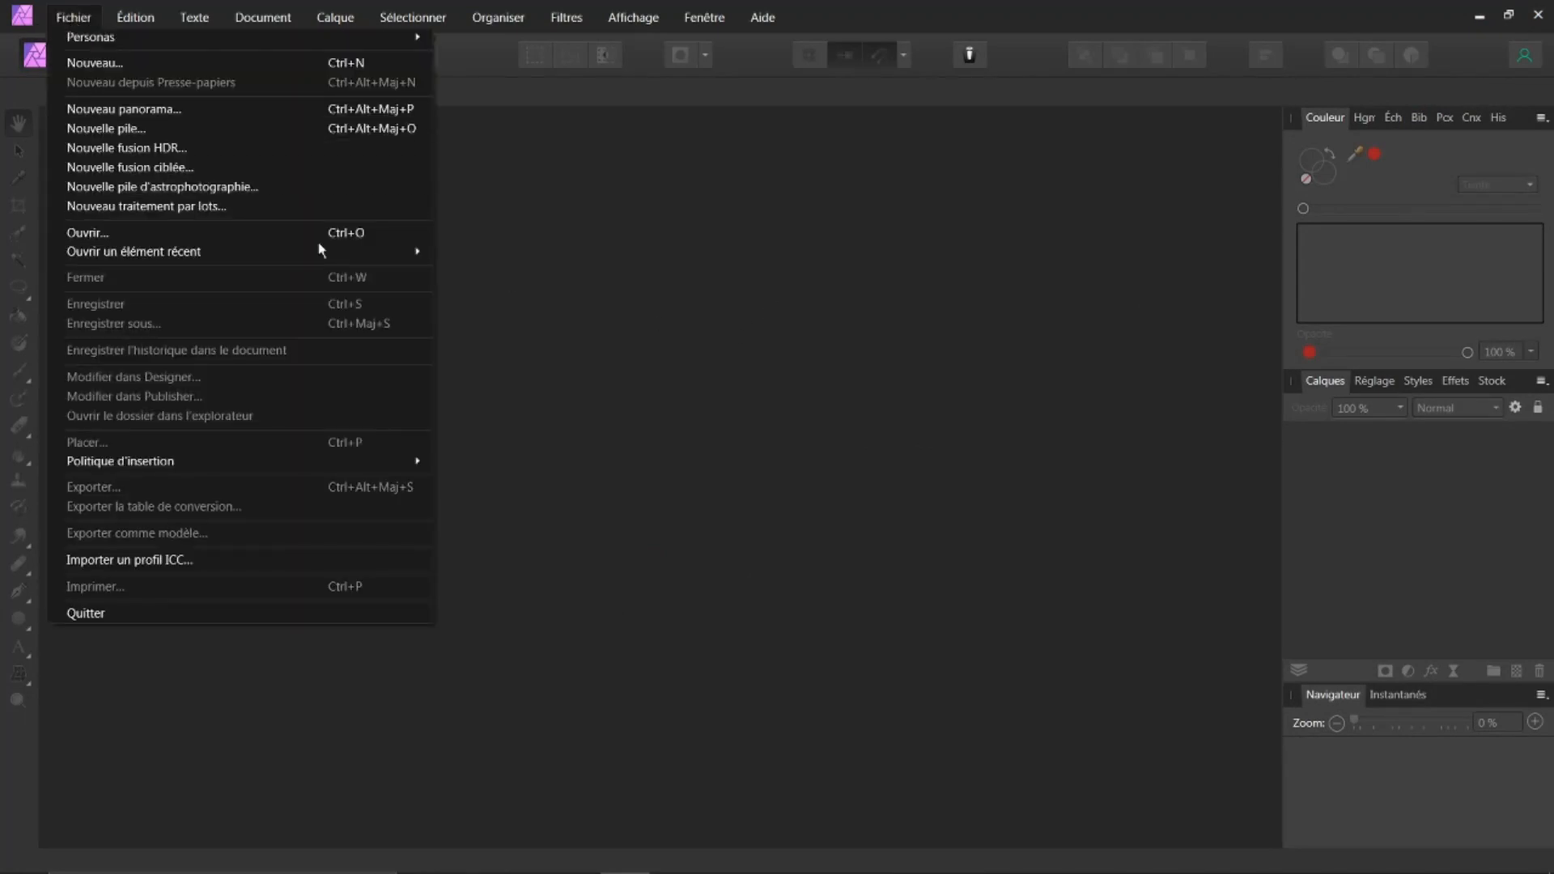
mouse_move(326, 261)
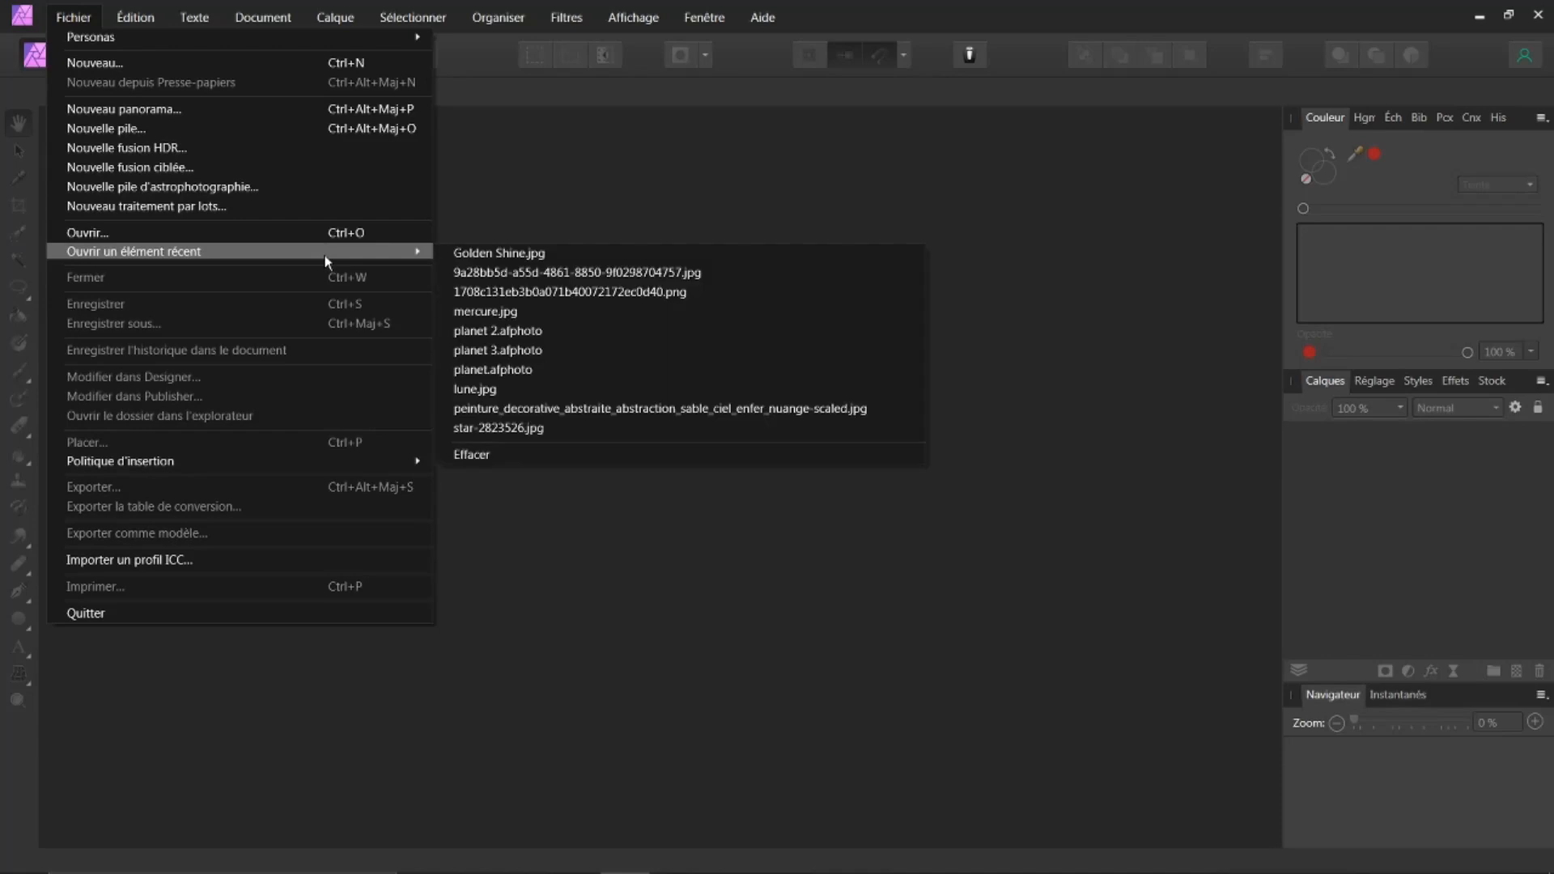
click(471, 254)
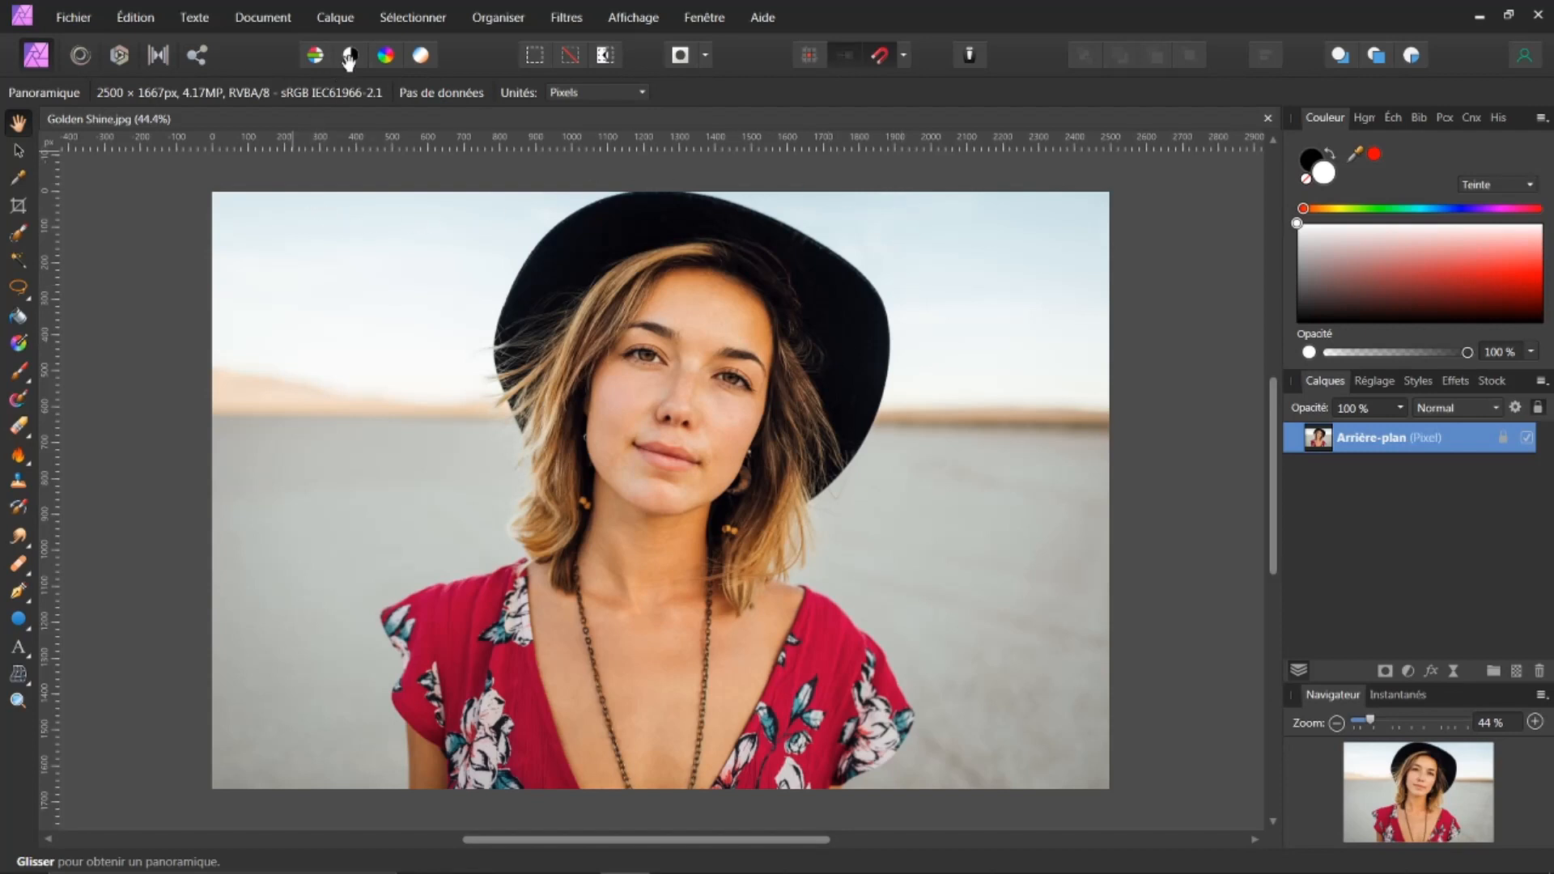
Step: Add a white fill layer and set its underlying composition range to start at 71.1 % input and 0 % output
click(334, 18)
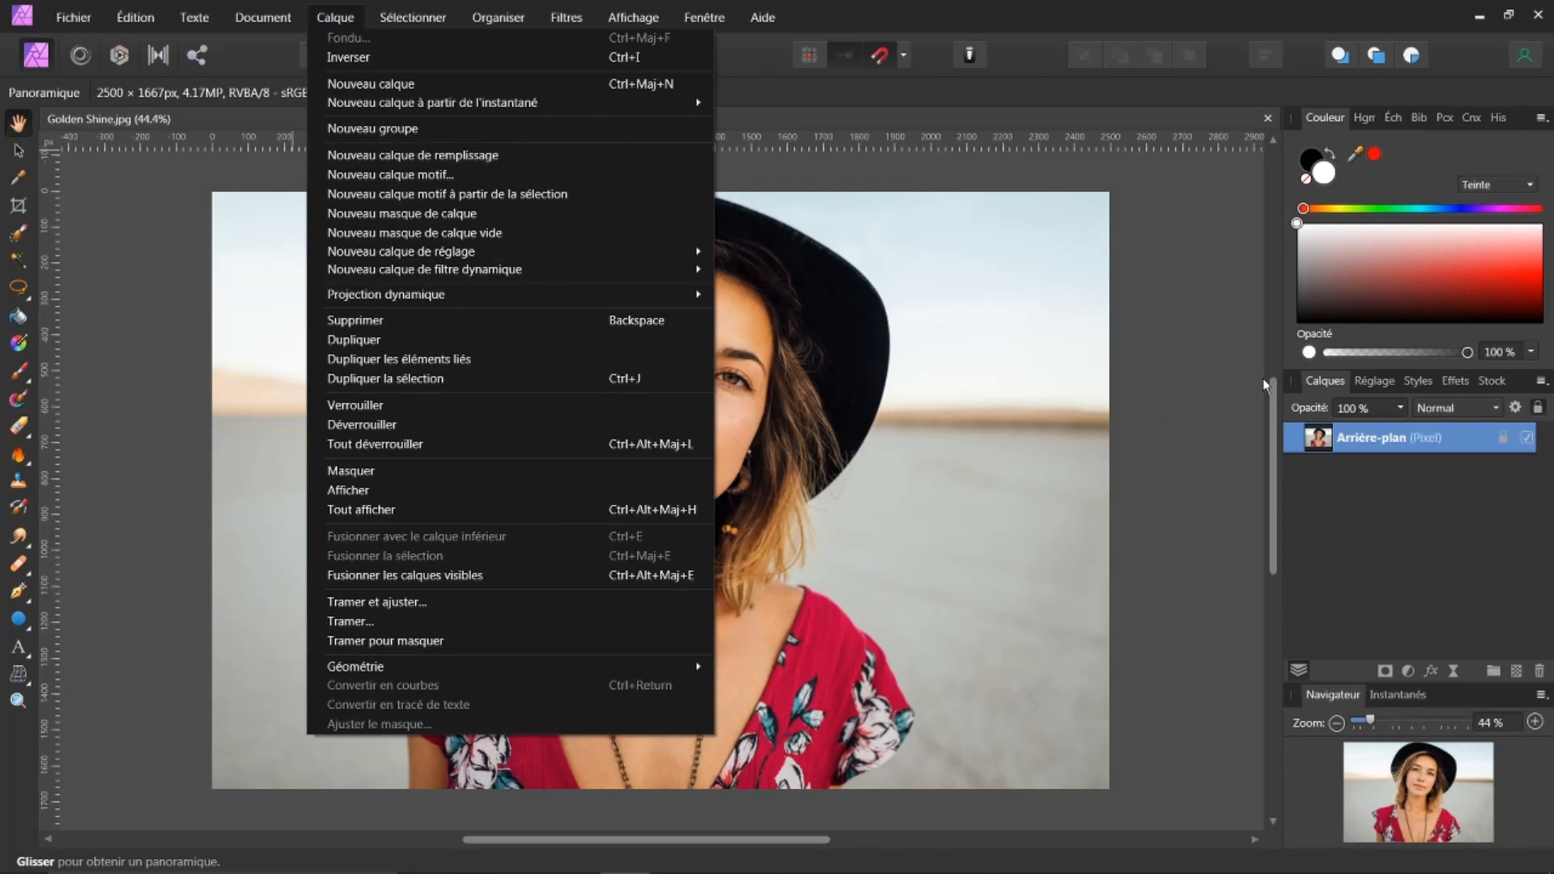
click(496, 160)
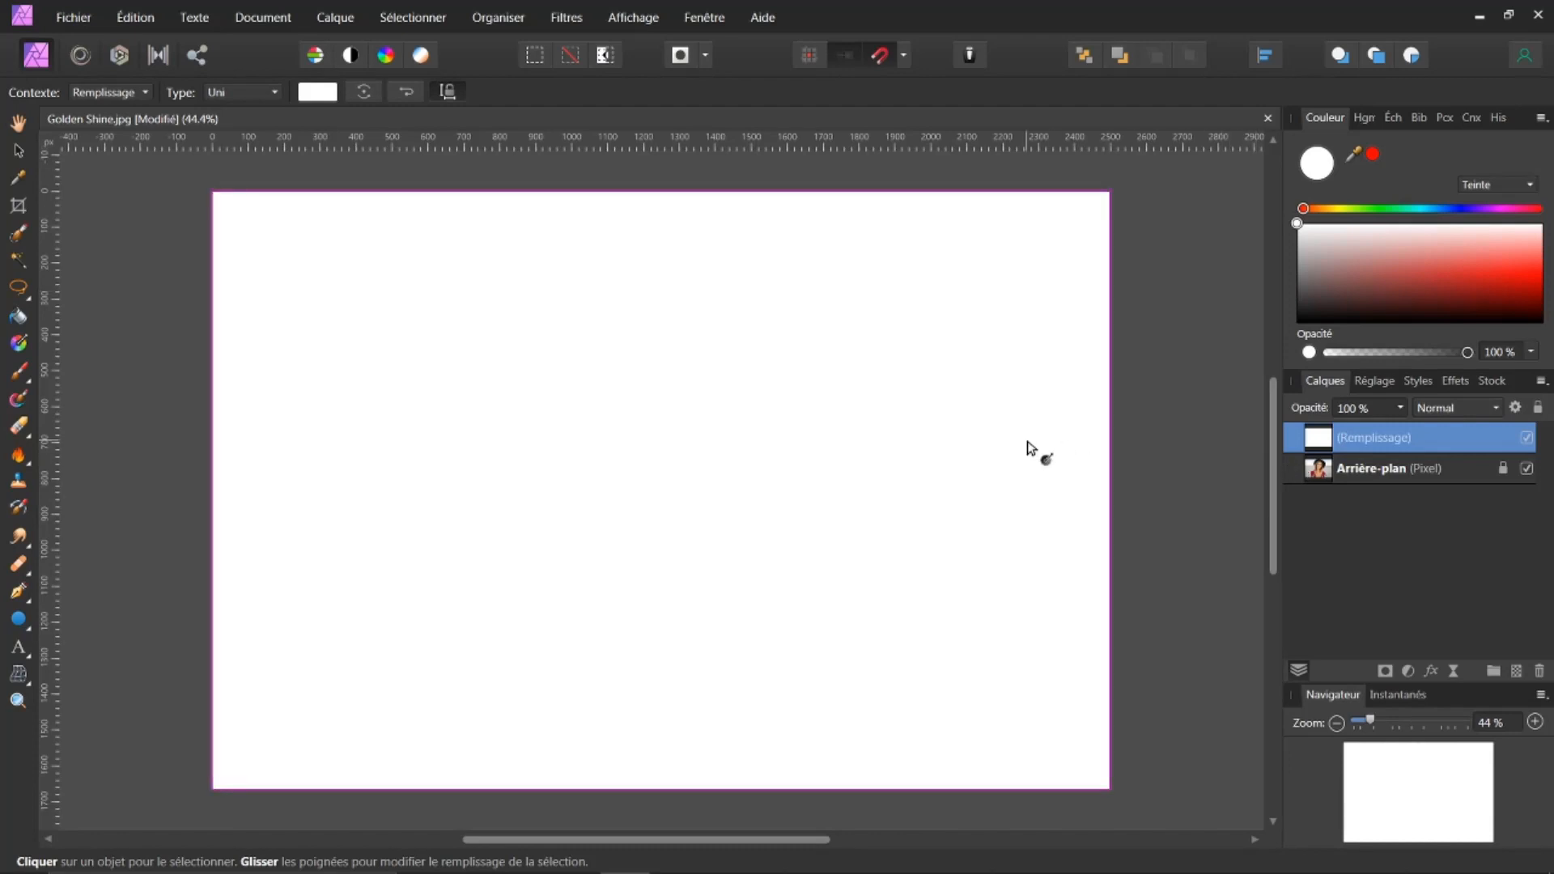
click(1517, 408)
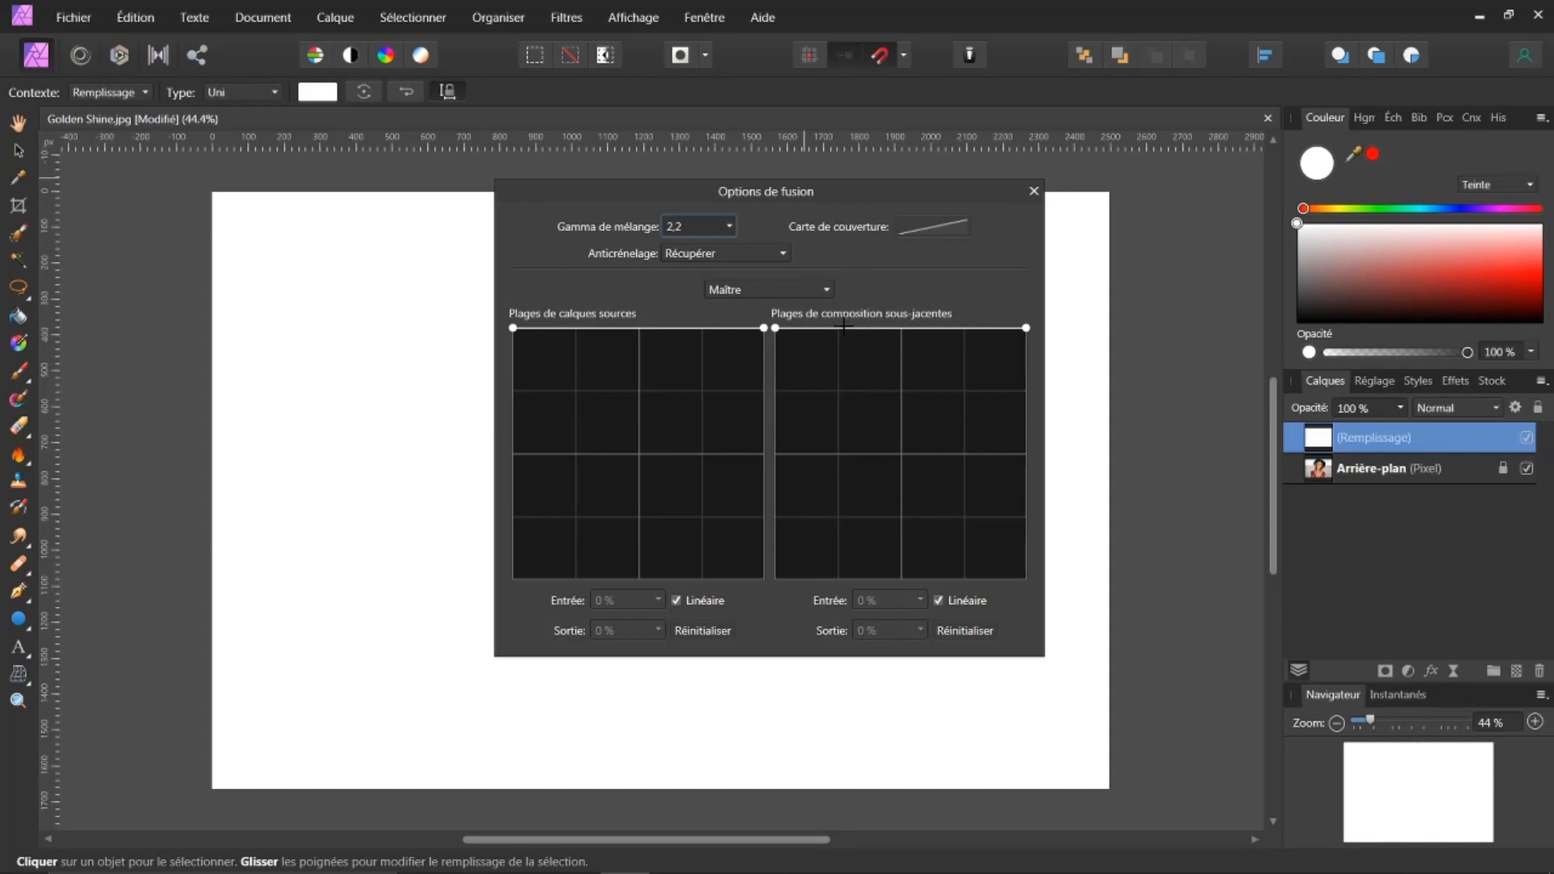
drag(827, 189, 1314, 75)
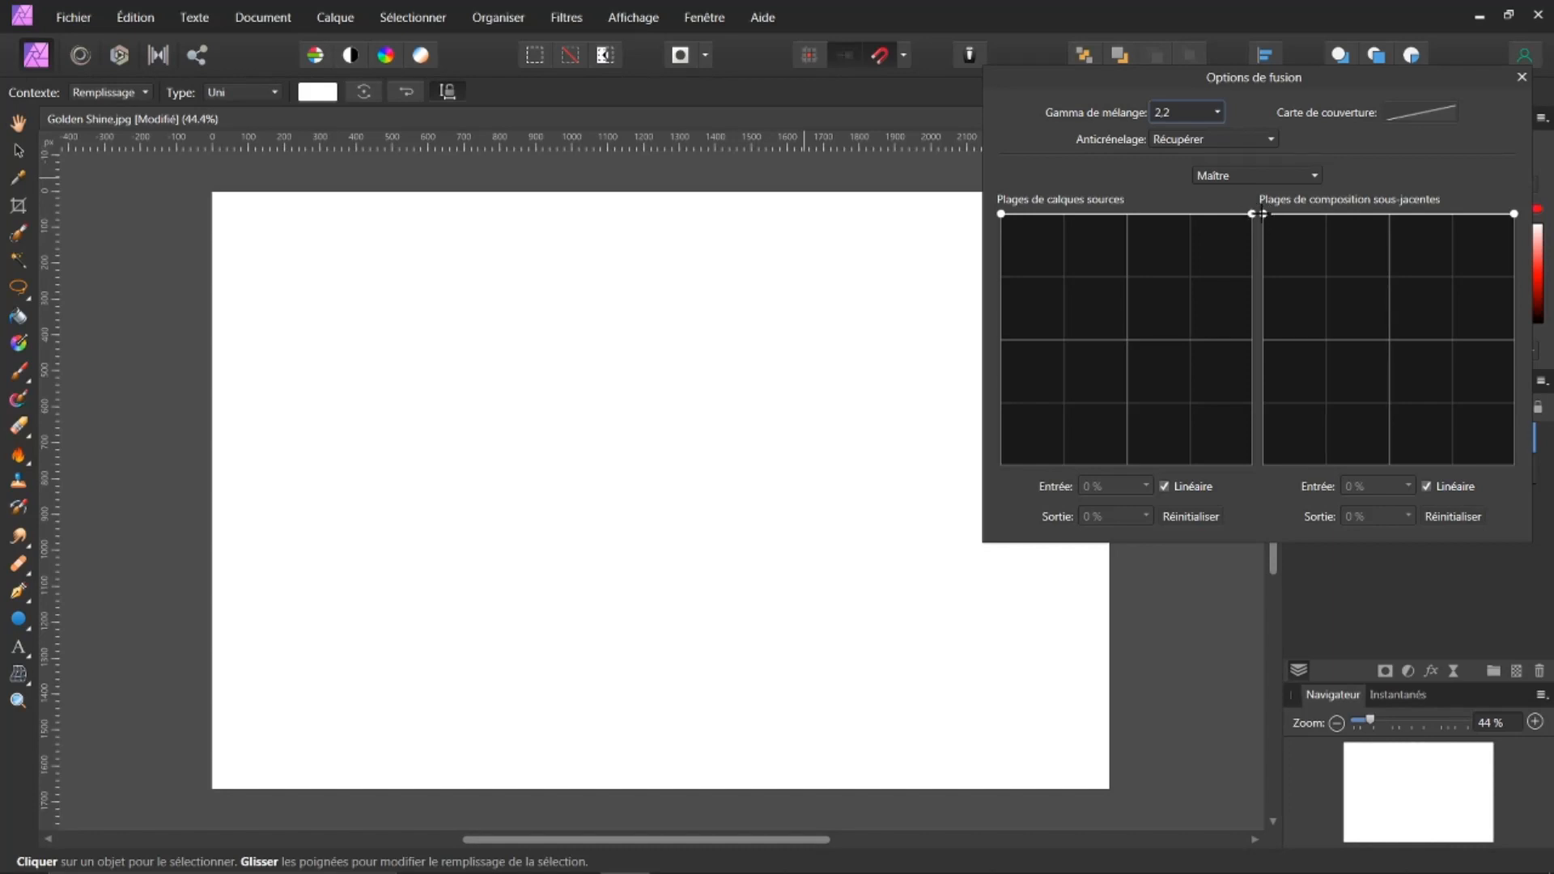
drag(1264, 221, 1441, 488)
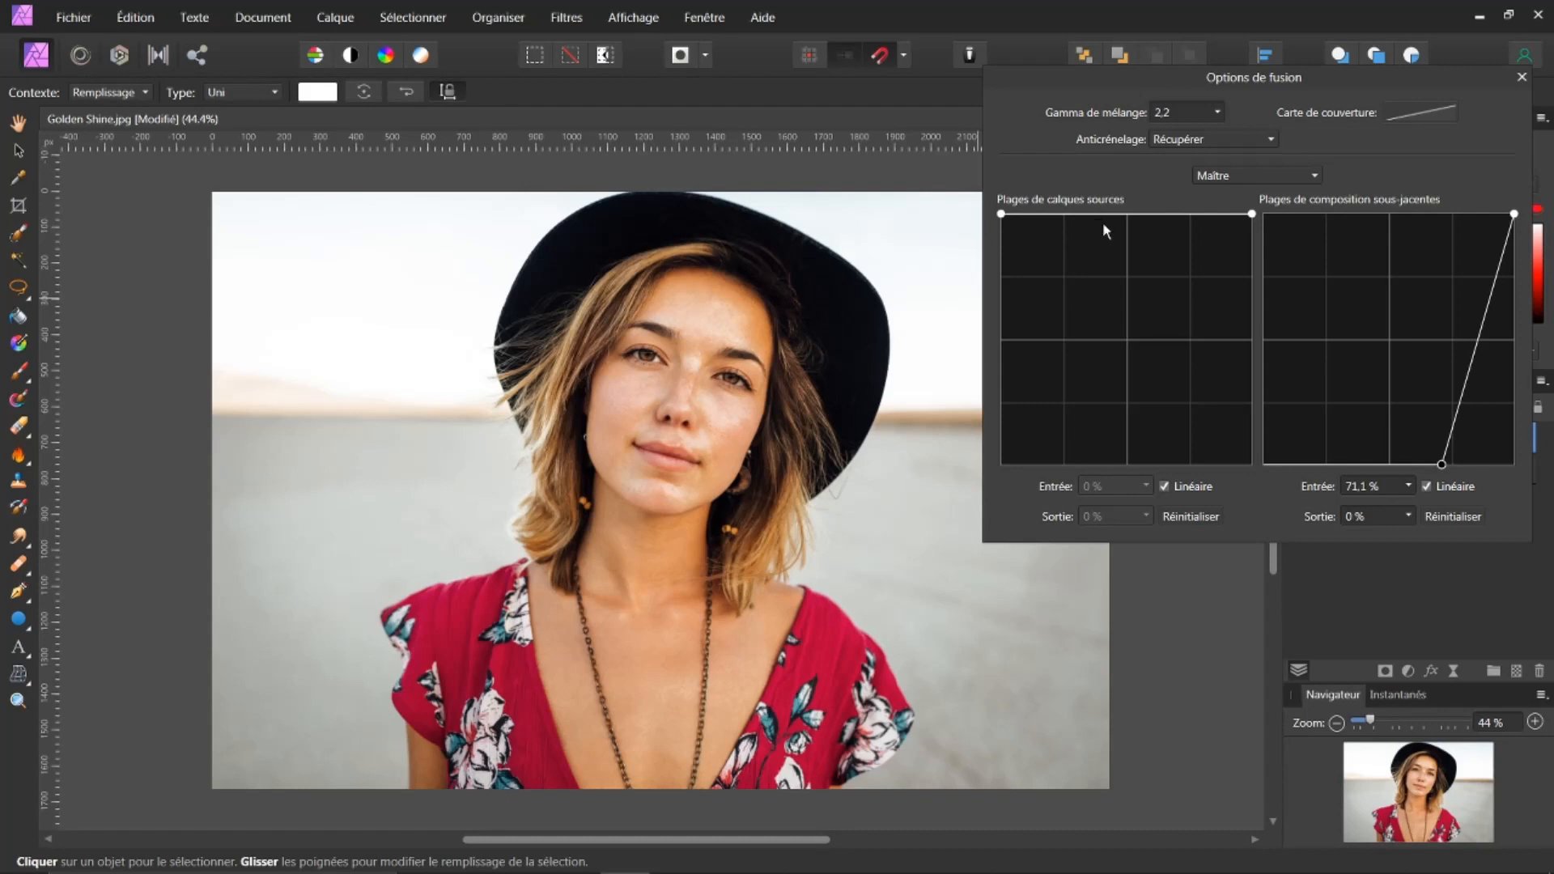
drag(1450, 478, 1418, 482)
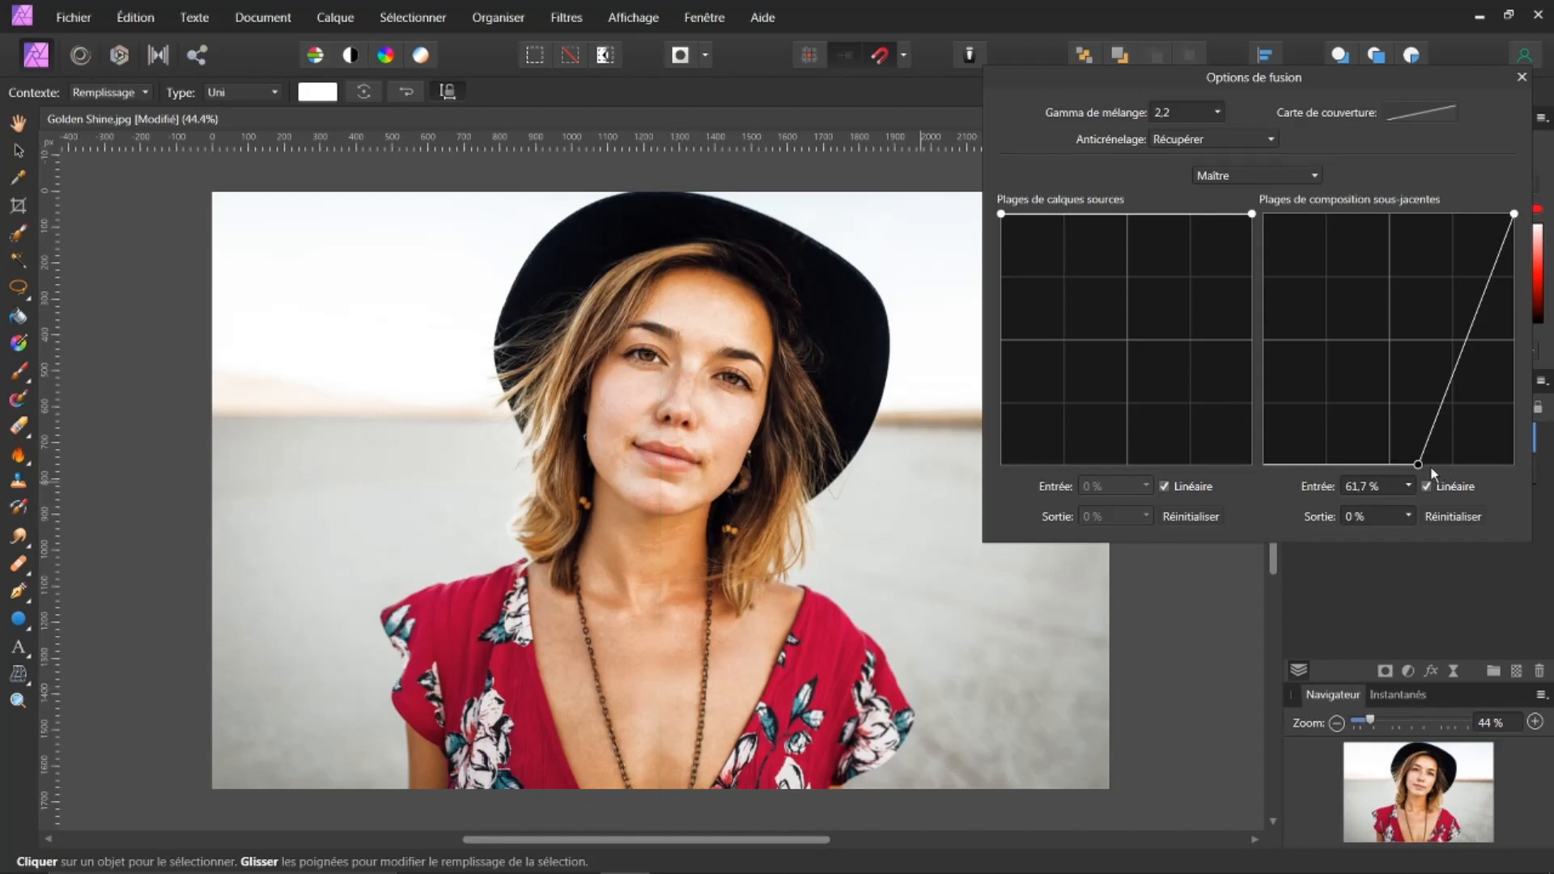
drag(1422, 469, 1441, 474)
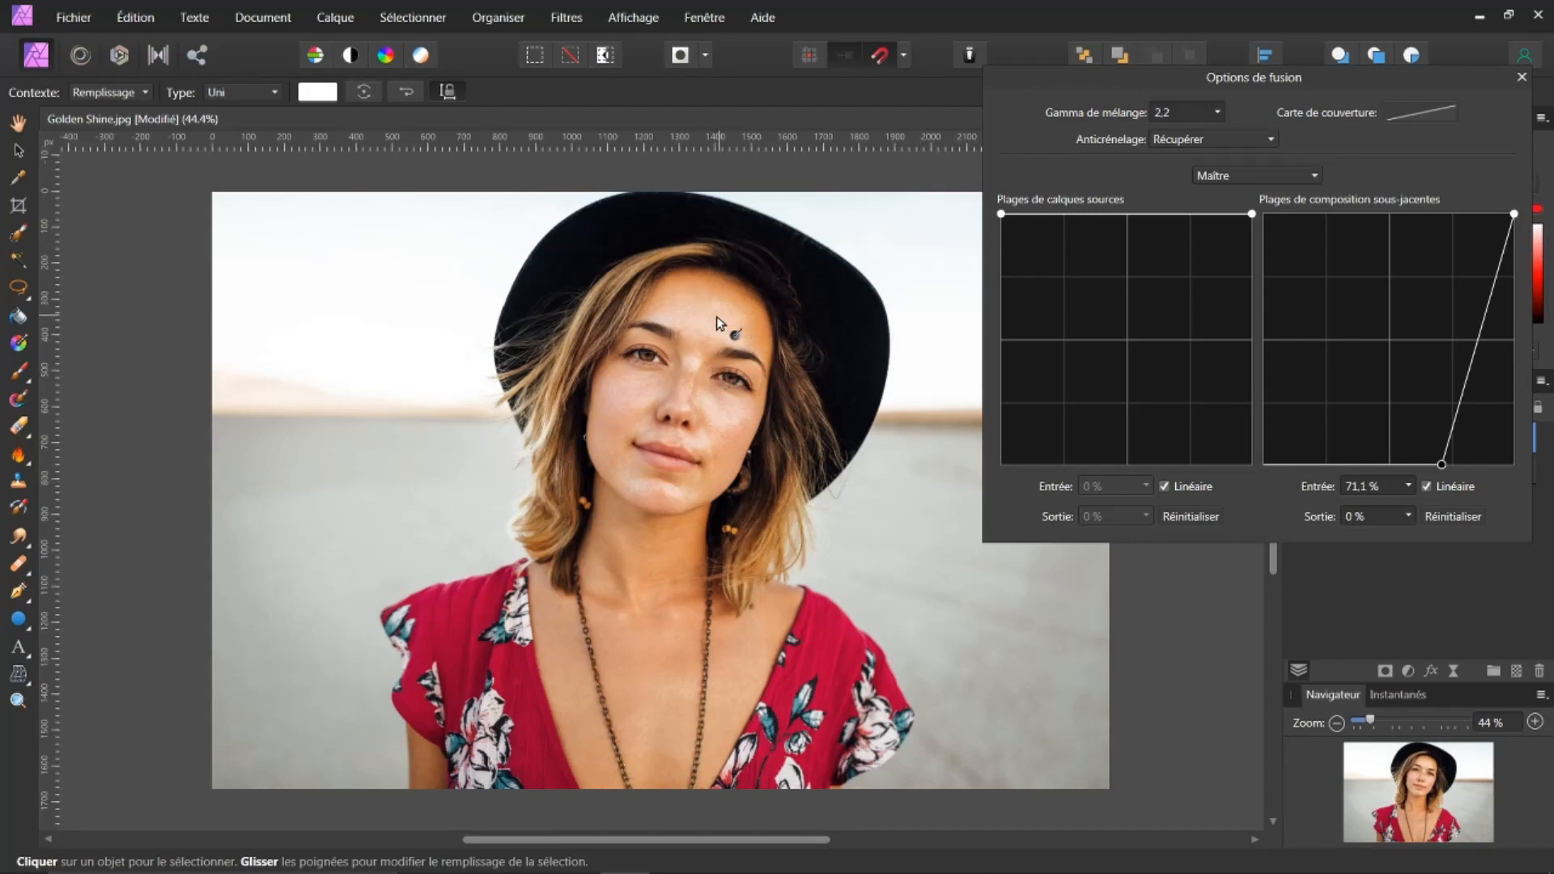
click(663, 387)
click(1520, 79)
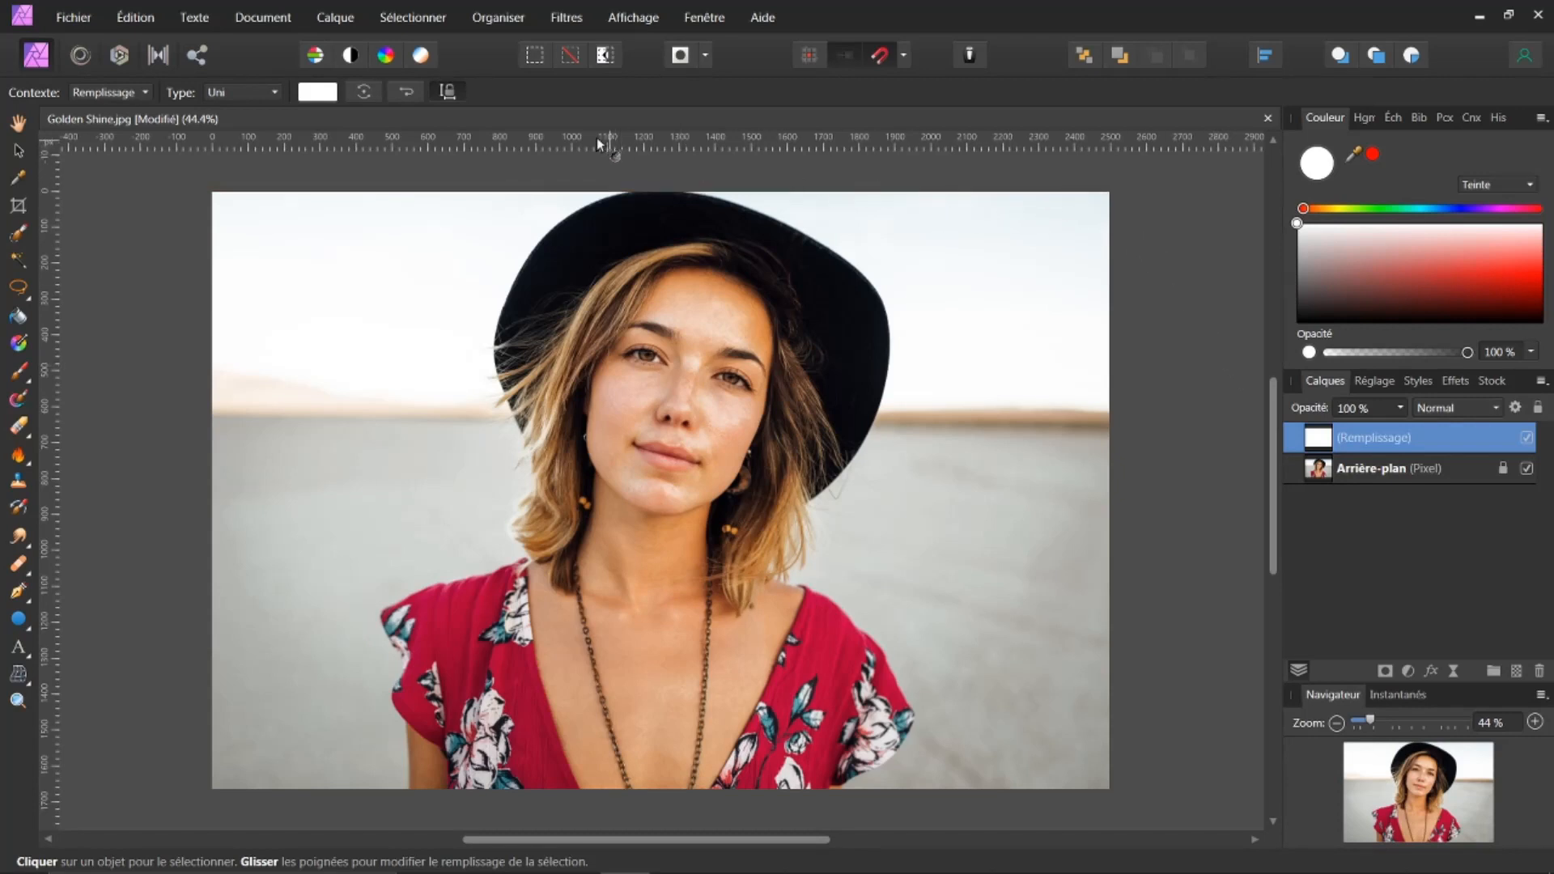
Step: Invert the fill layer so its effect is hidden across the whole photo
click(353, 23)
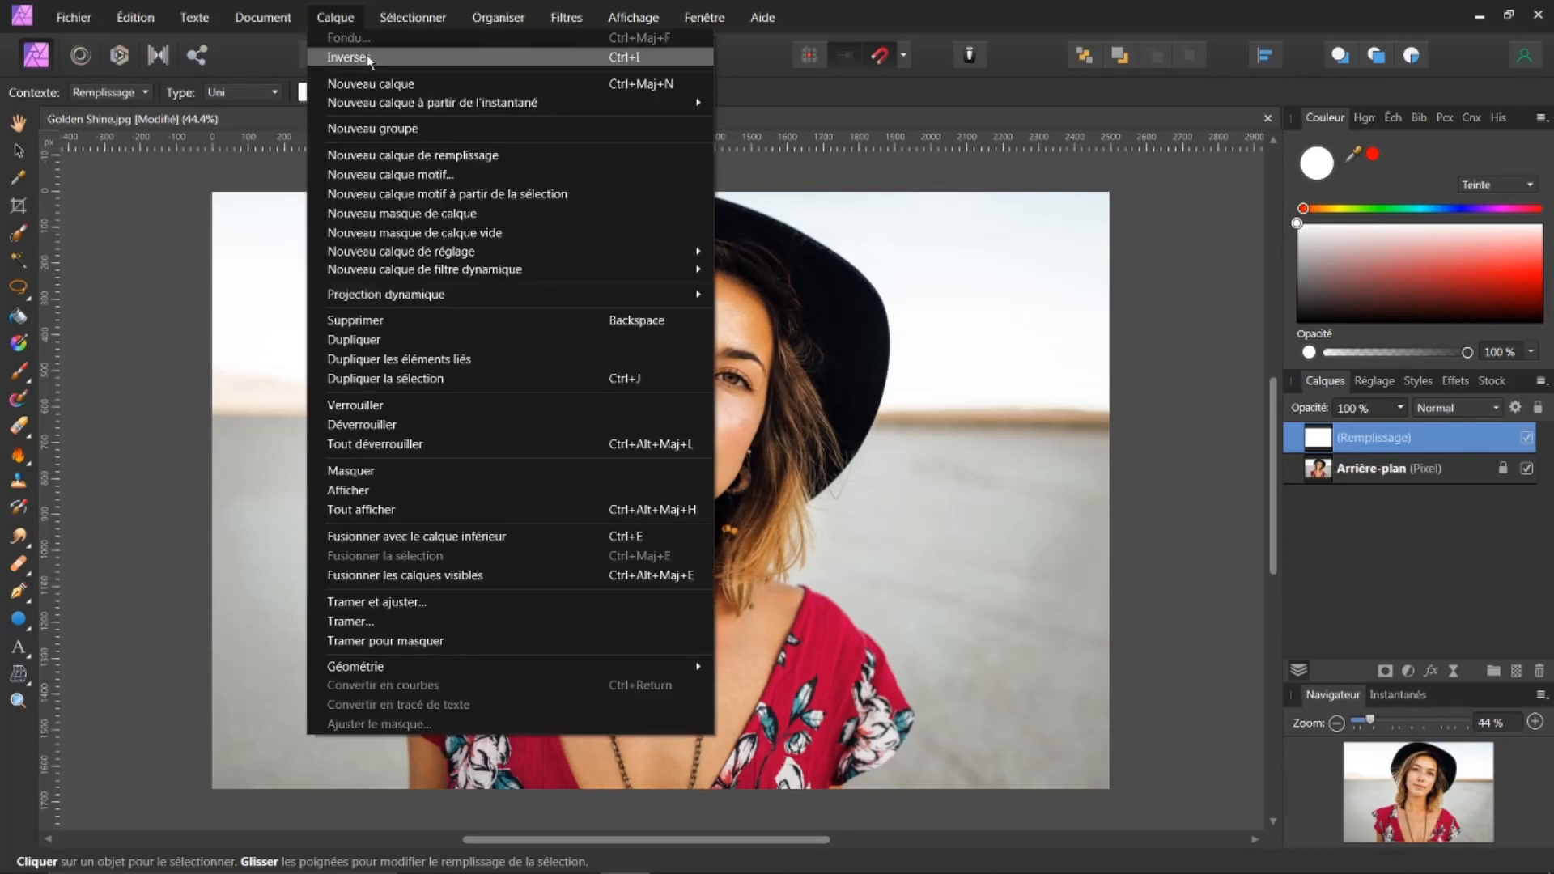
click(787, 86)
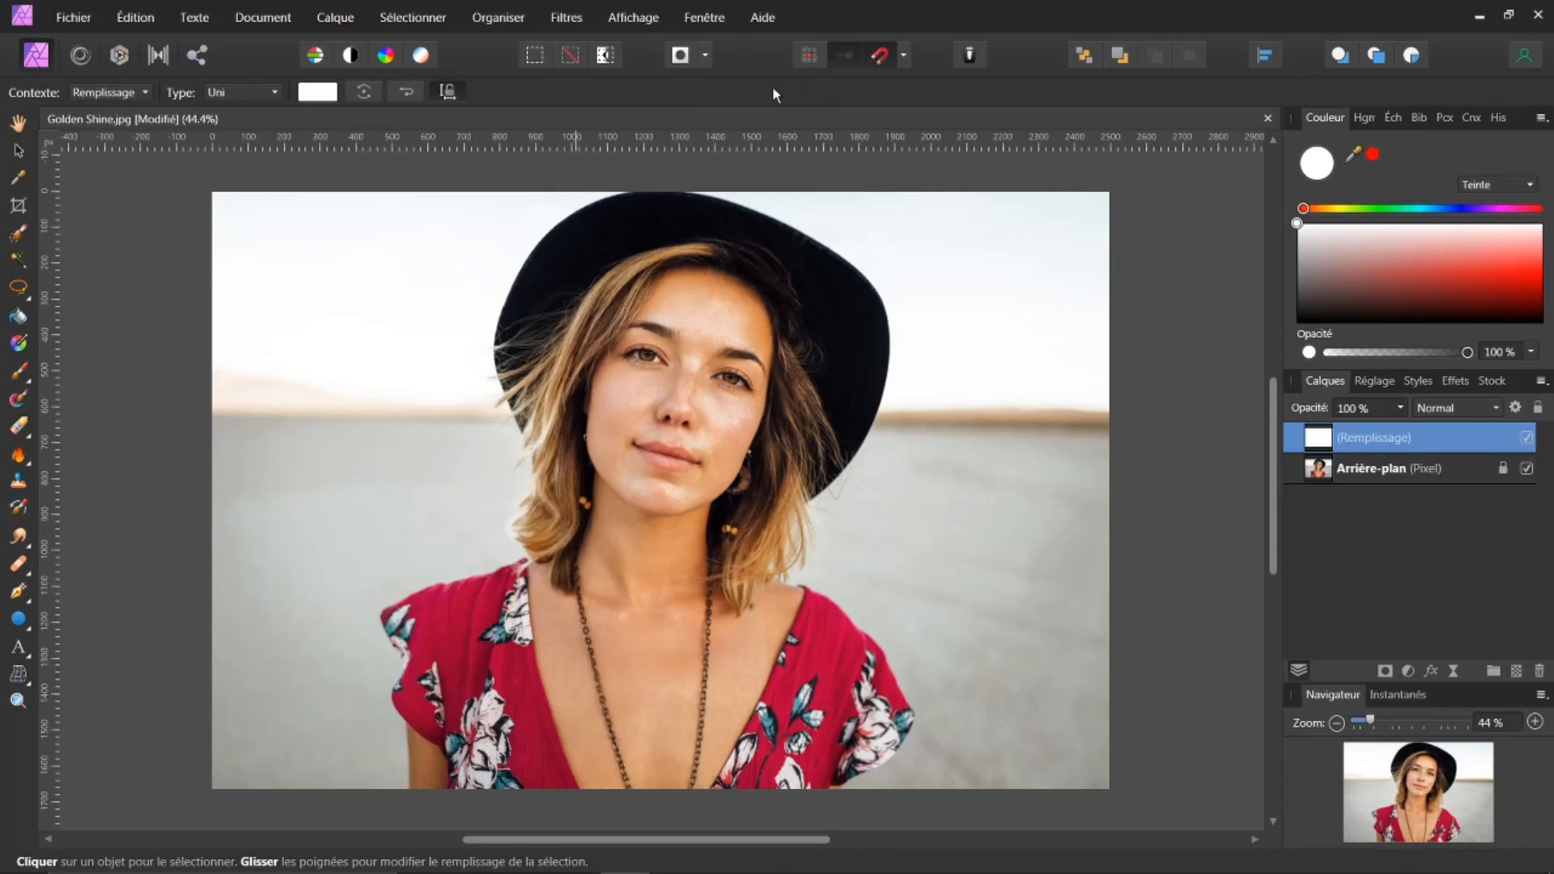
key(ctrl+i)
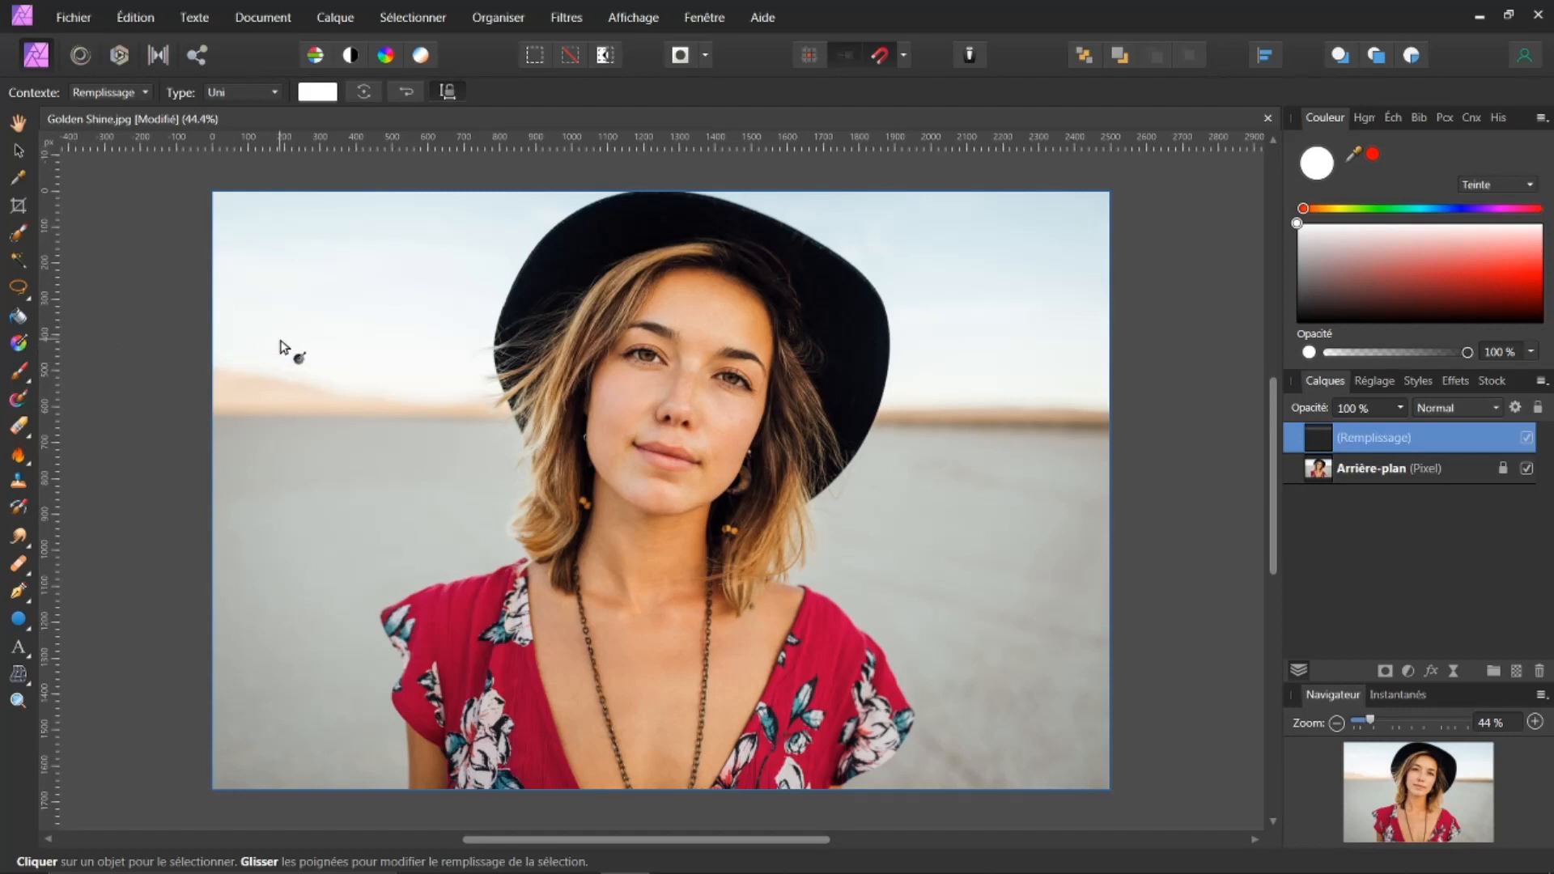
Step: Paint the shine onto the woman's face with a white brush of 199.1 px, and compare with the fill layer hidden
key(b)
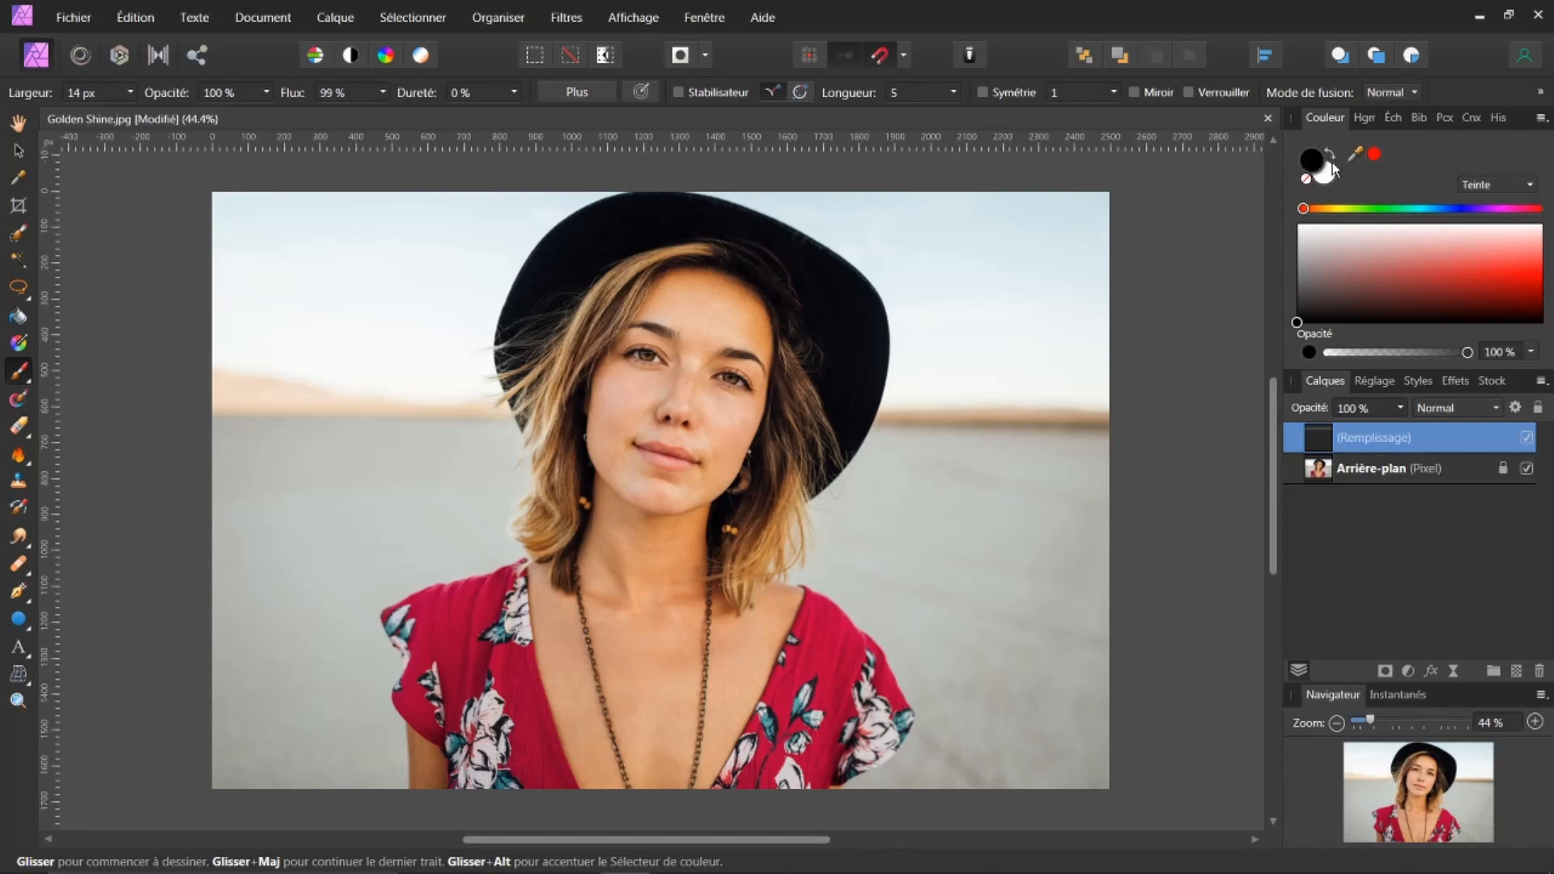
key(x)
key(bracketright)
key(bracketright)
key(bracketright)
key(bracketright)
key(bracketright)
key(bracketright)
key(bracketright)
key(bracketright)
key(bracketright)
key(bracketright)
key(bracketright)
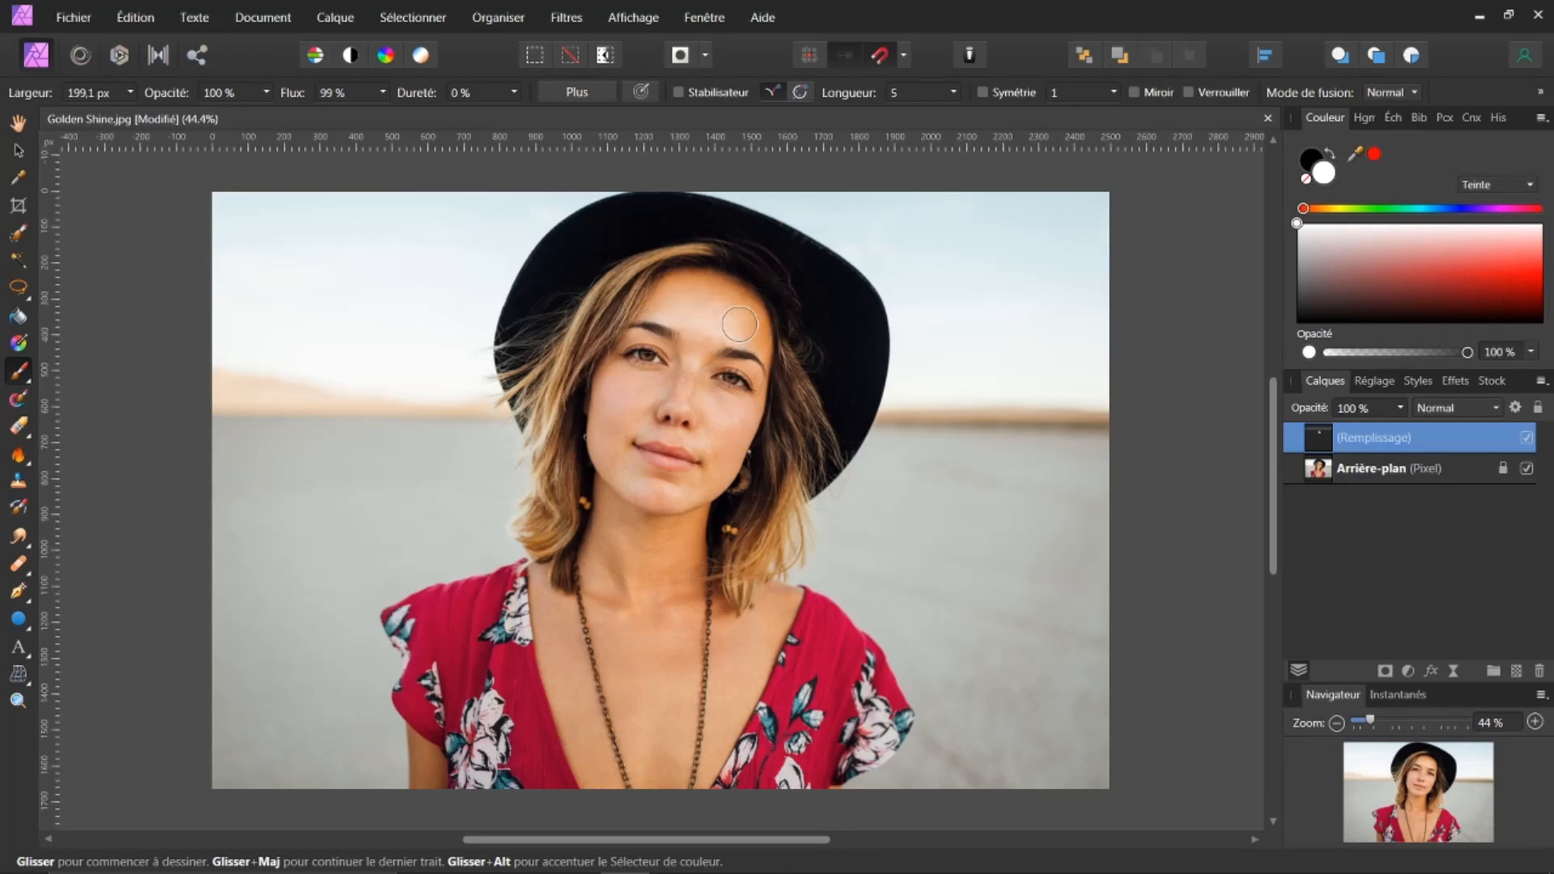
click(735, 428)
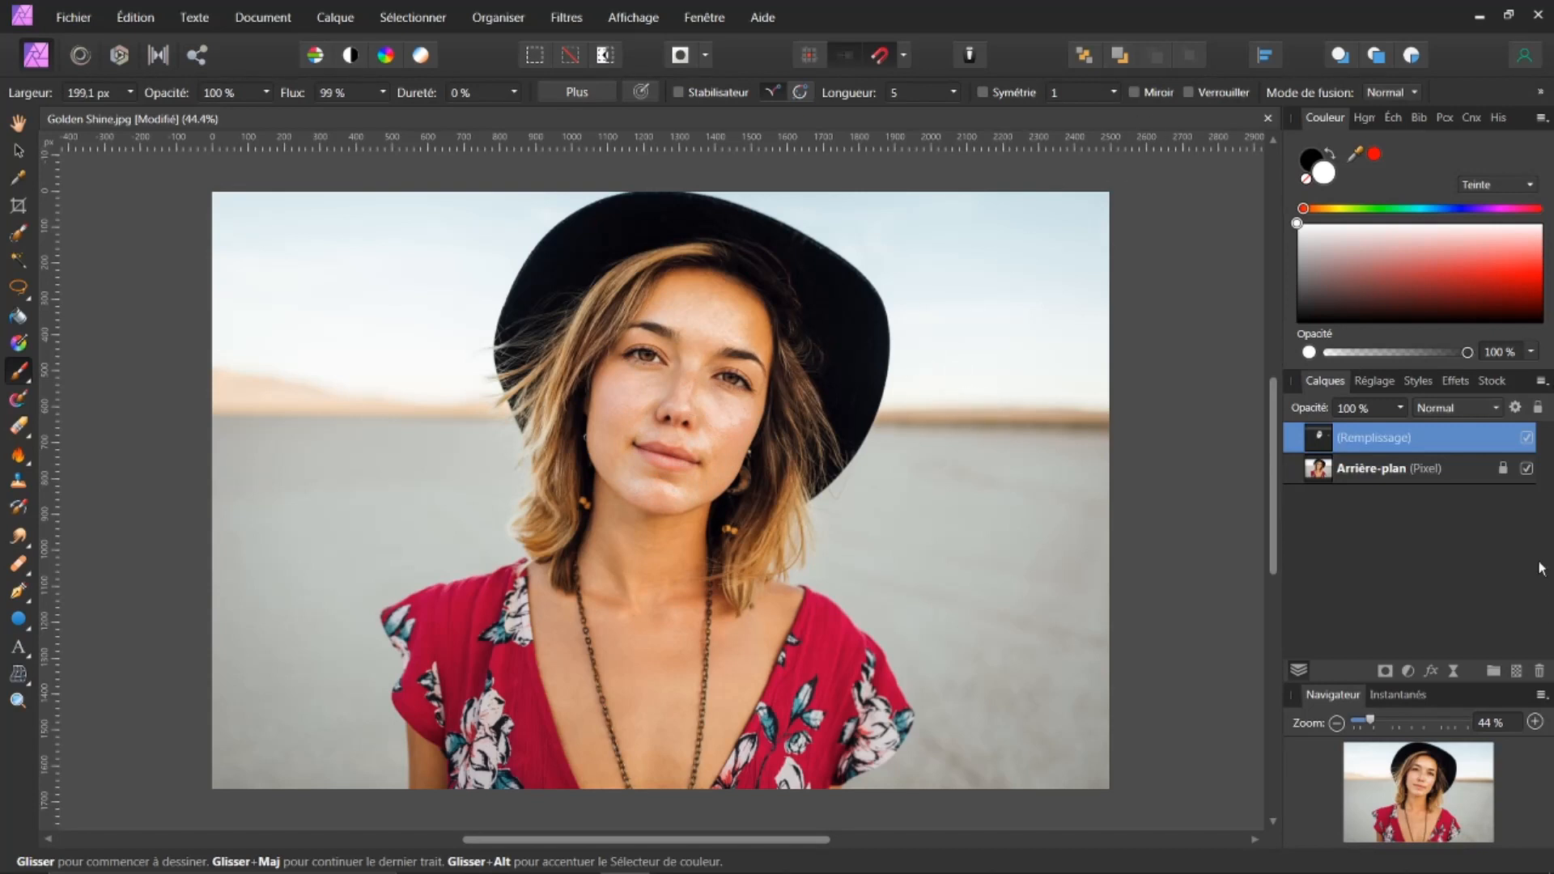
click(1527, 439)
click(1528, 439)
Step: Add a second white fill layer with its underlying composition range starting at 63.7 % input and 0.4 % output, and invert it
click(340, 18)
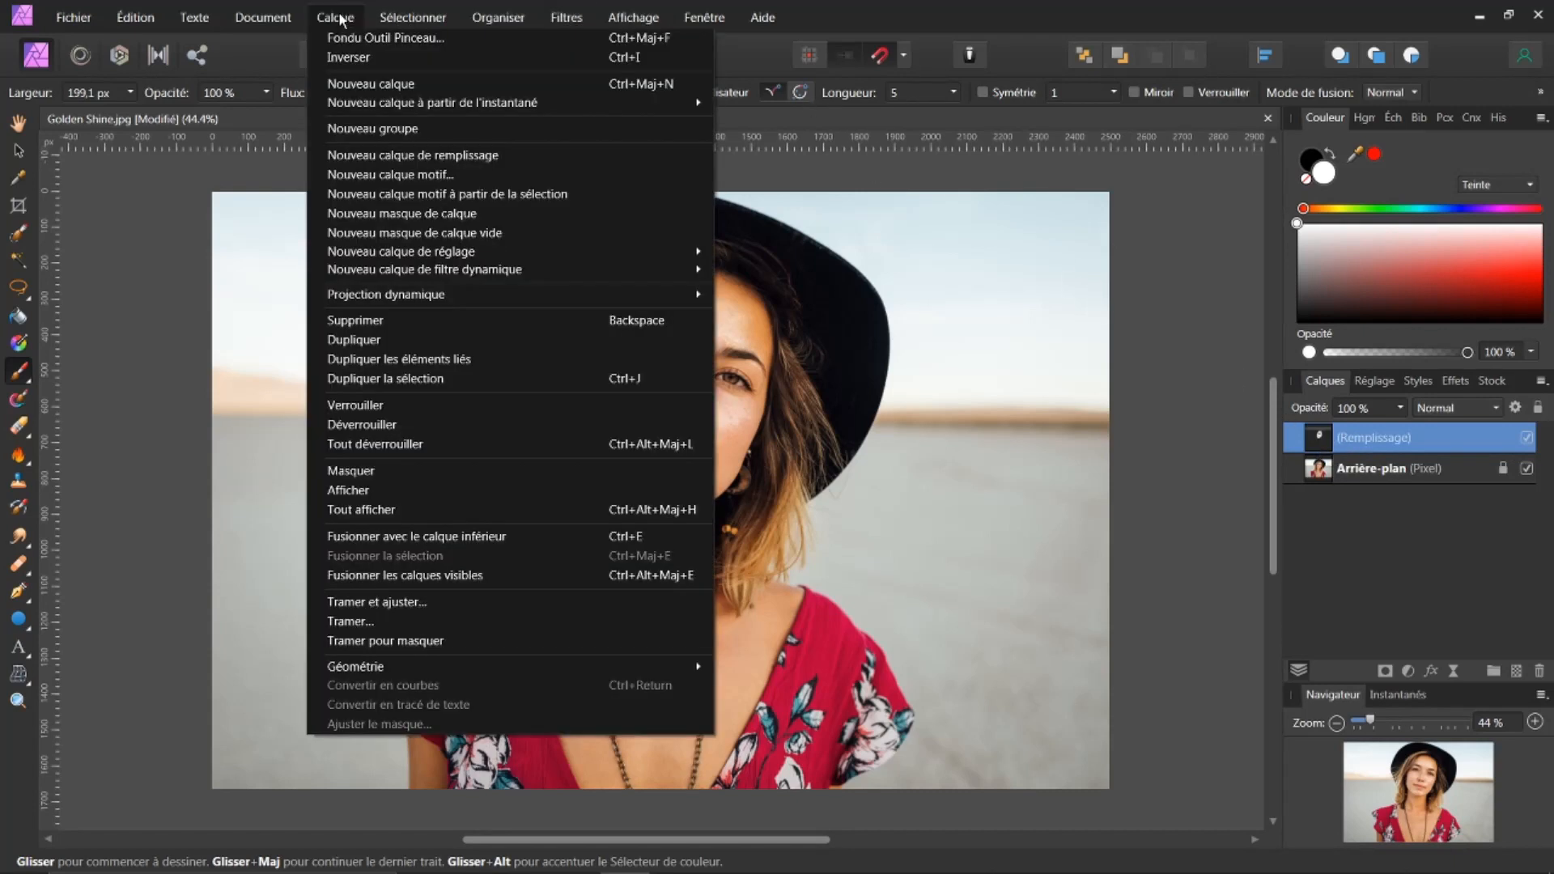
click(424, 156)
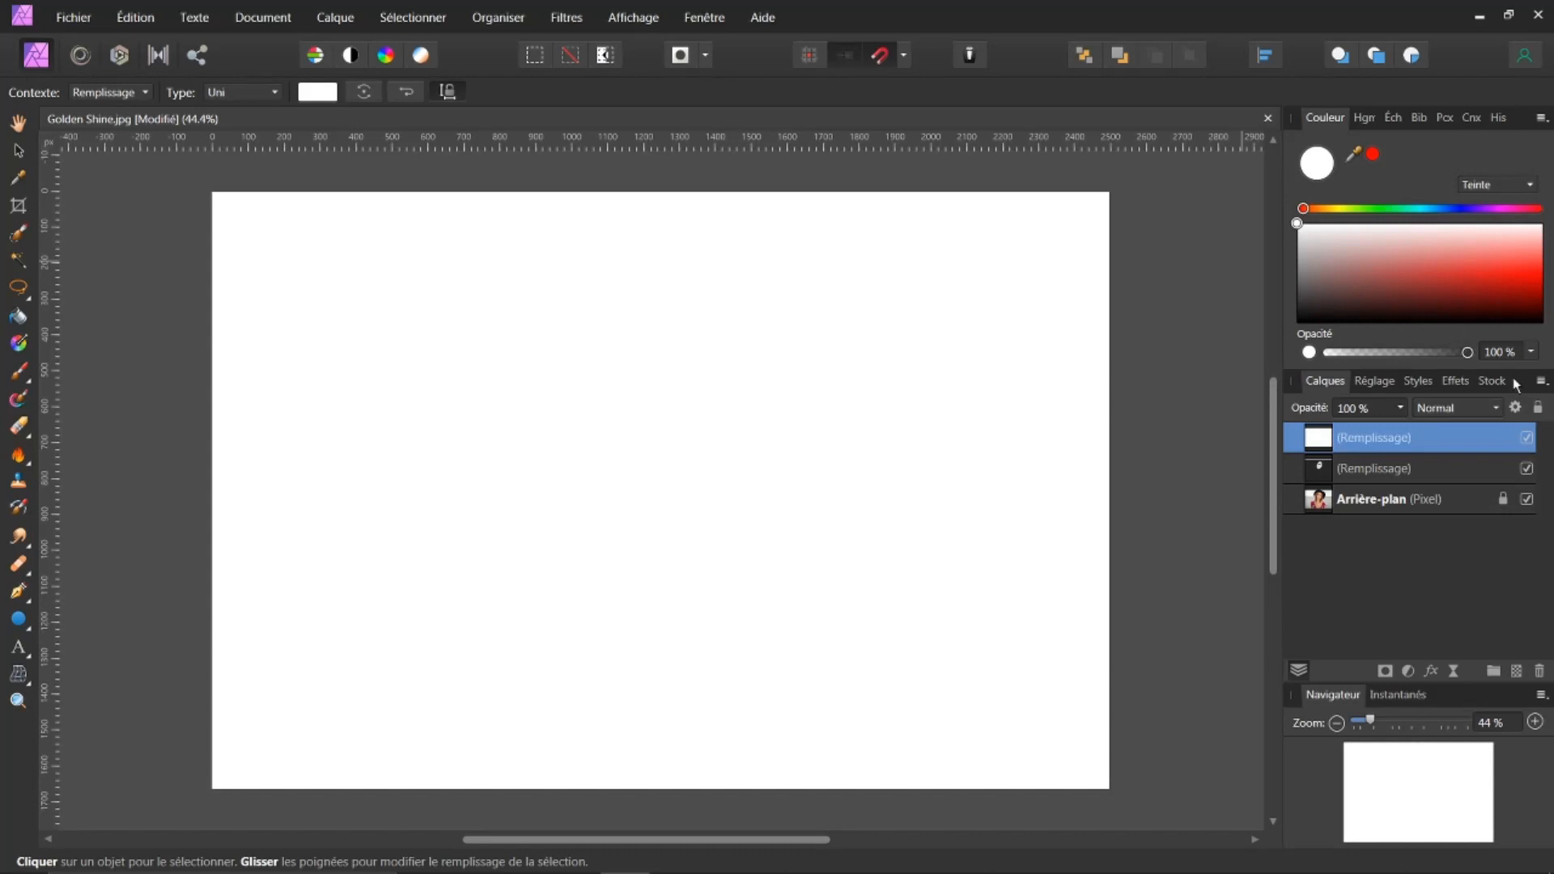
click(1516, 406)
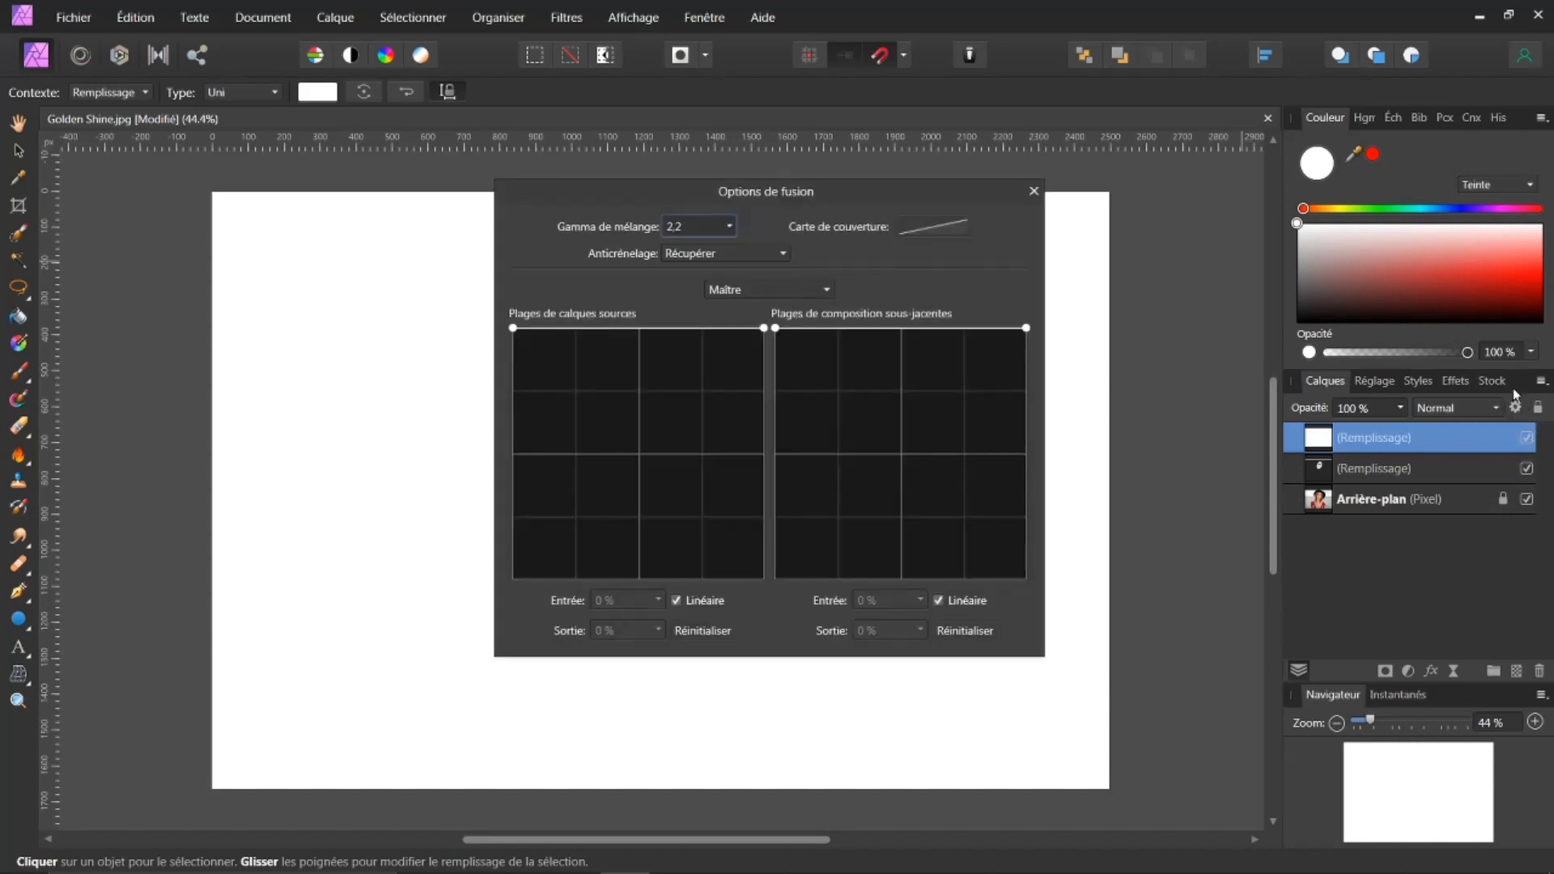
drag(921, 194, 1420, 168)
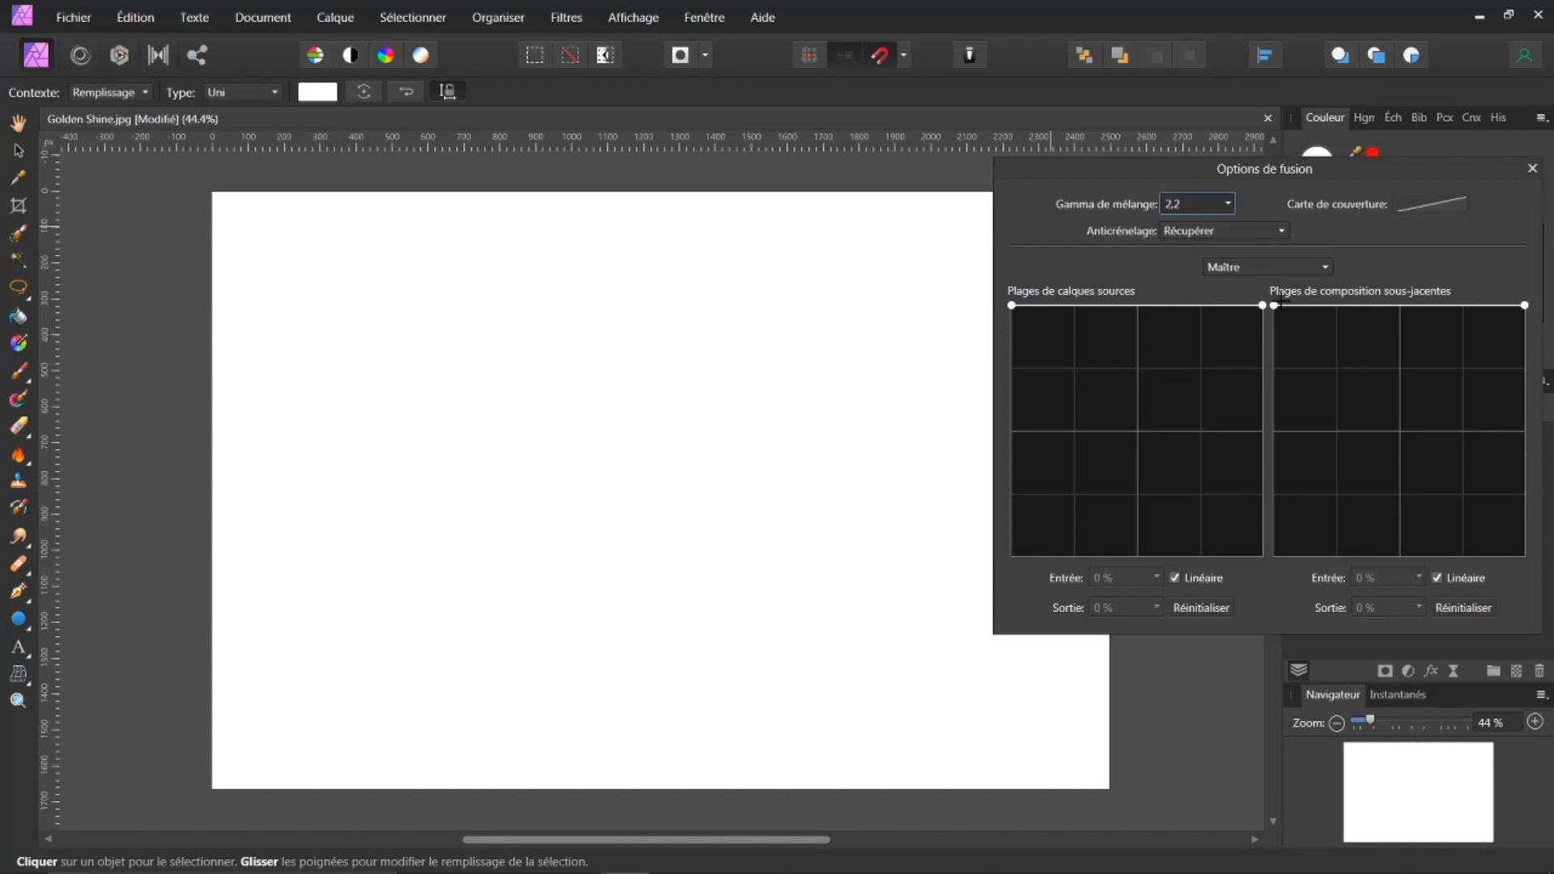
click(1275, 306)
drag(1277, 308, 1425, 599)
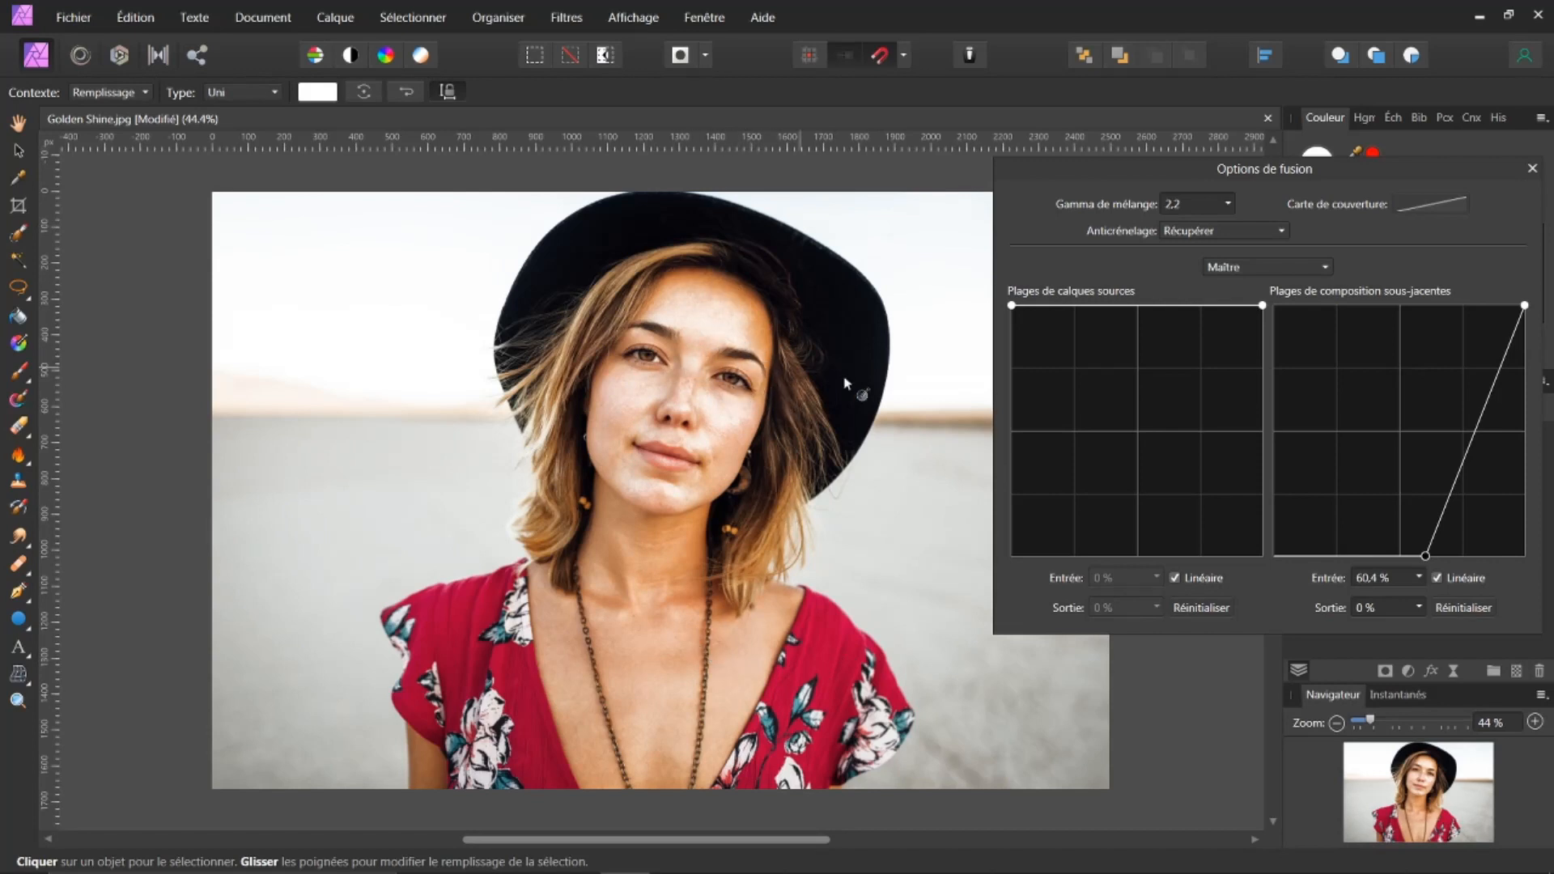
mouse_move(1426, 557)
mouse_down()
mouse_move(1459, 557)
mouse_move(1436, 559)
mouse_up()
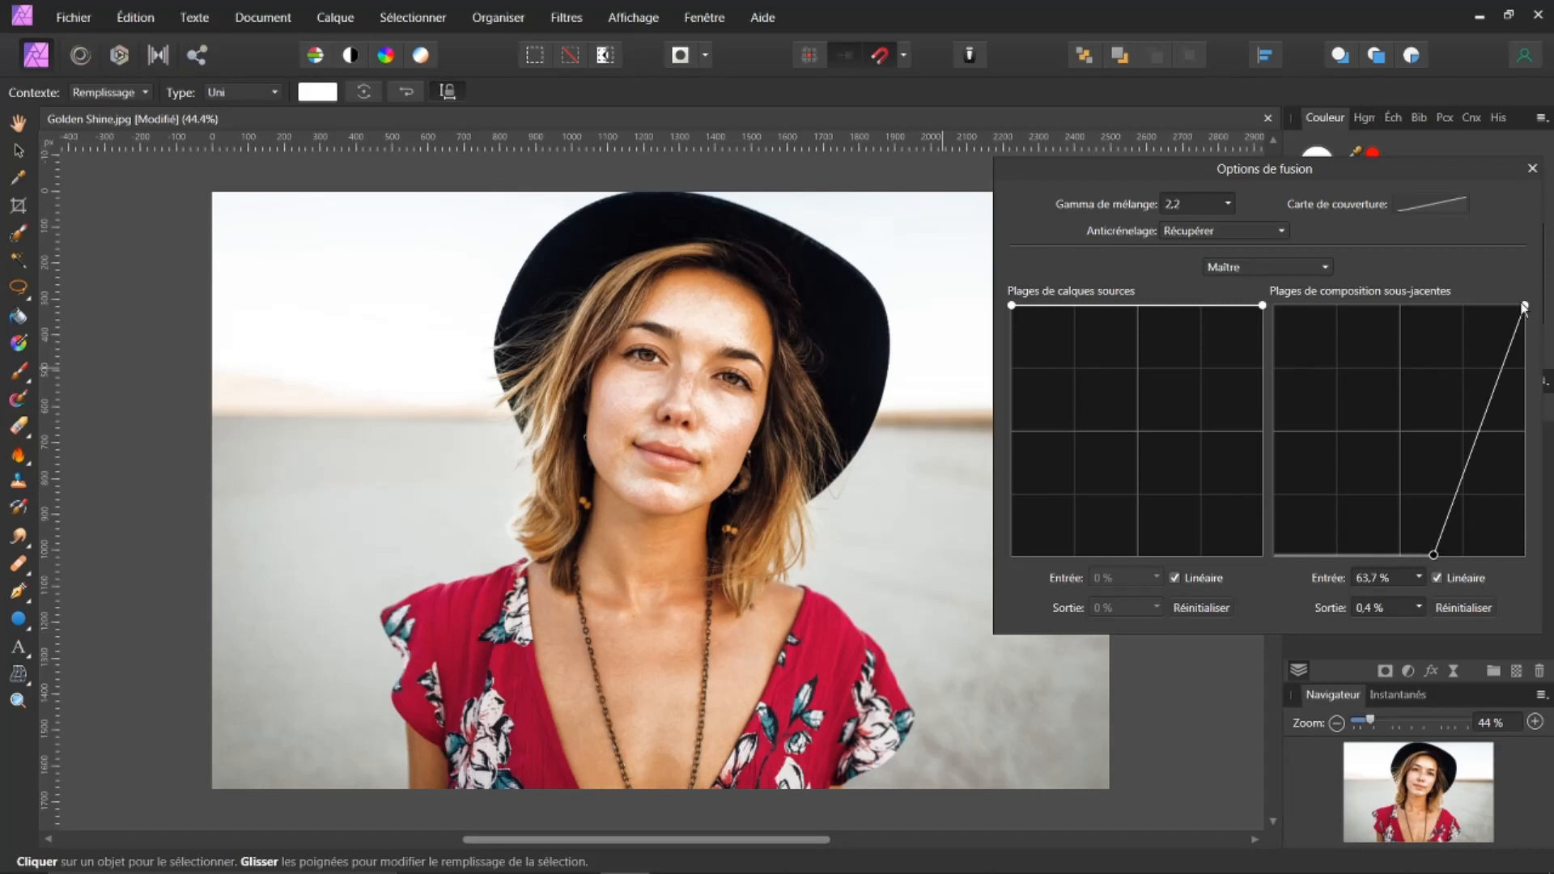
click(1533, 168)
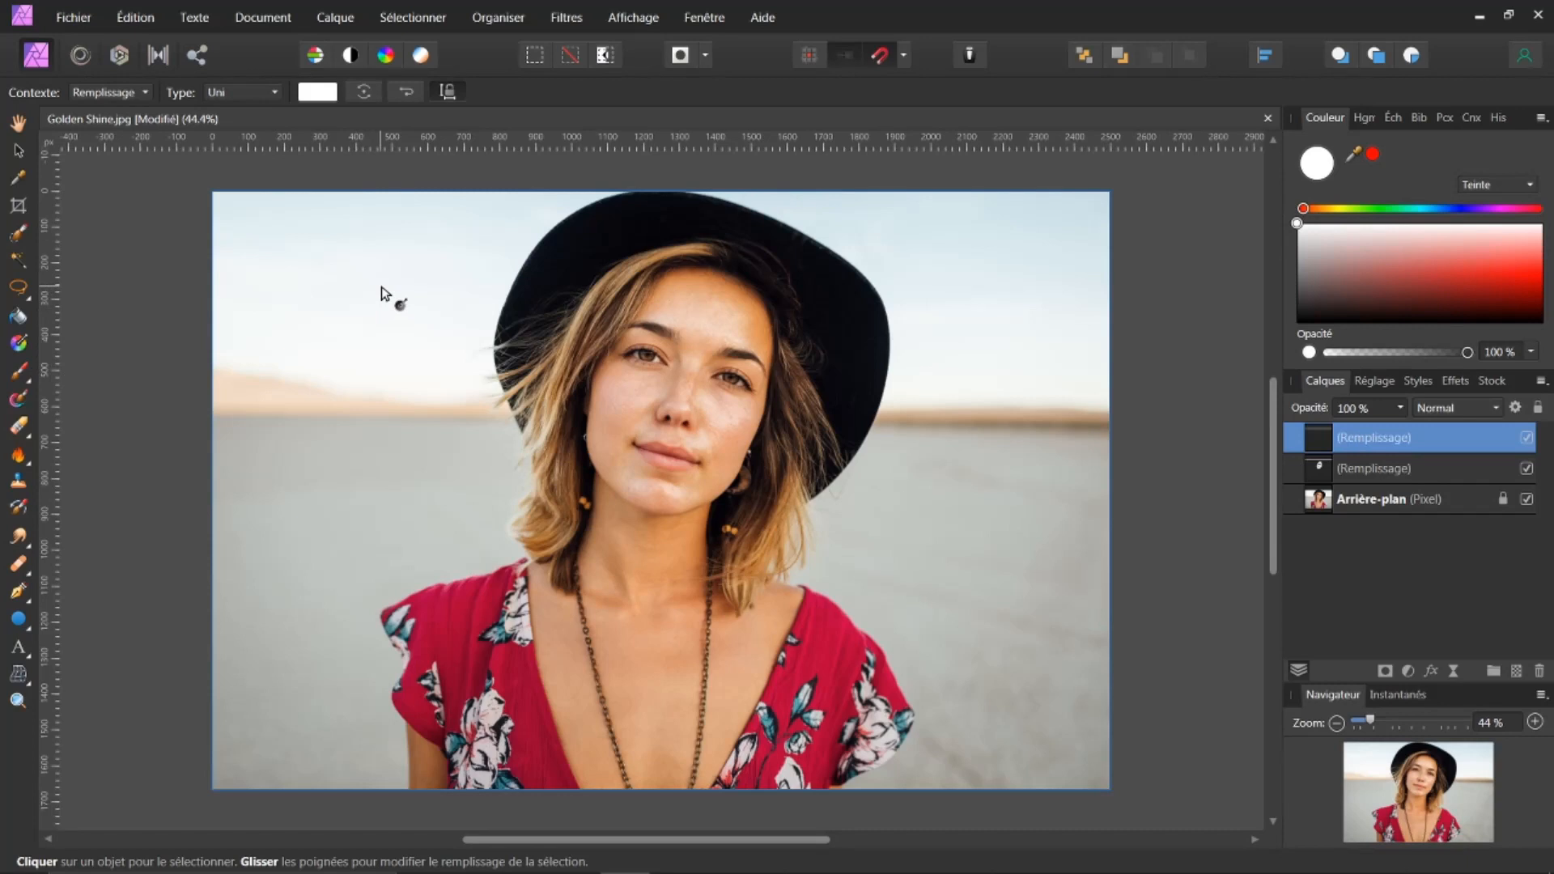
Step: Paint in white over the woman's neck and chest on the second fill layer
key(b)
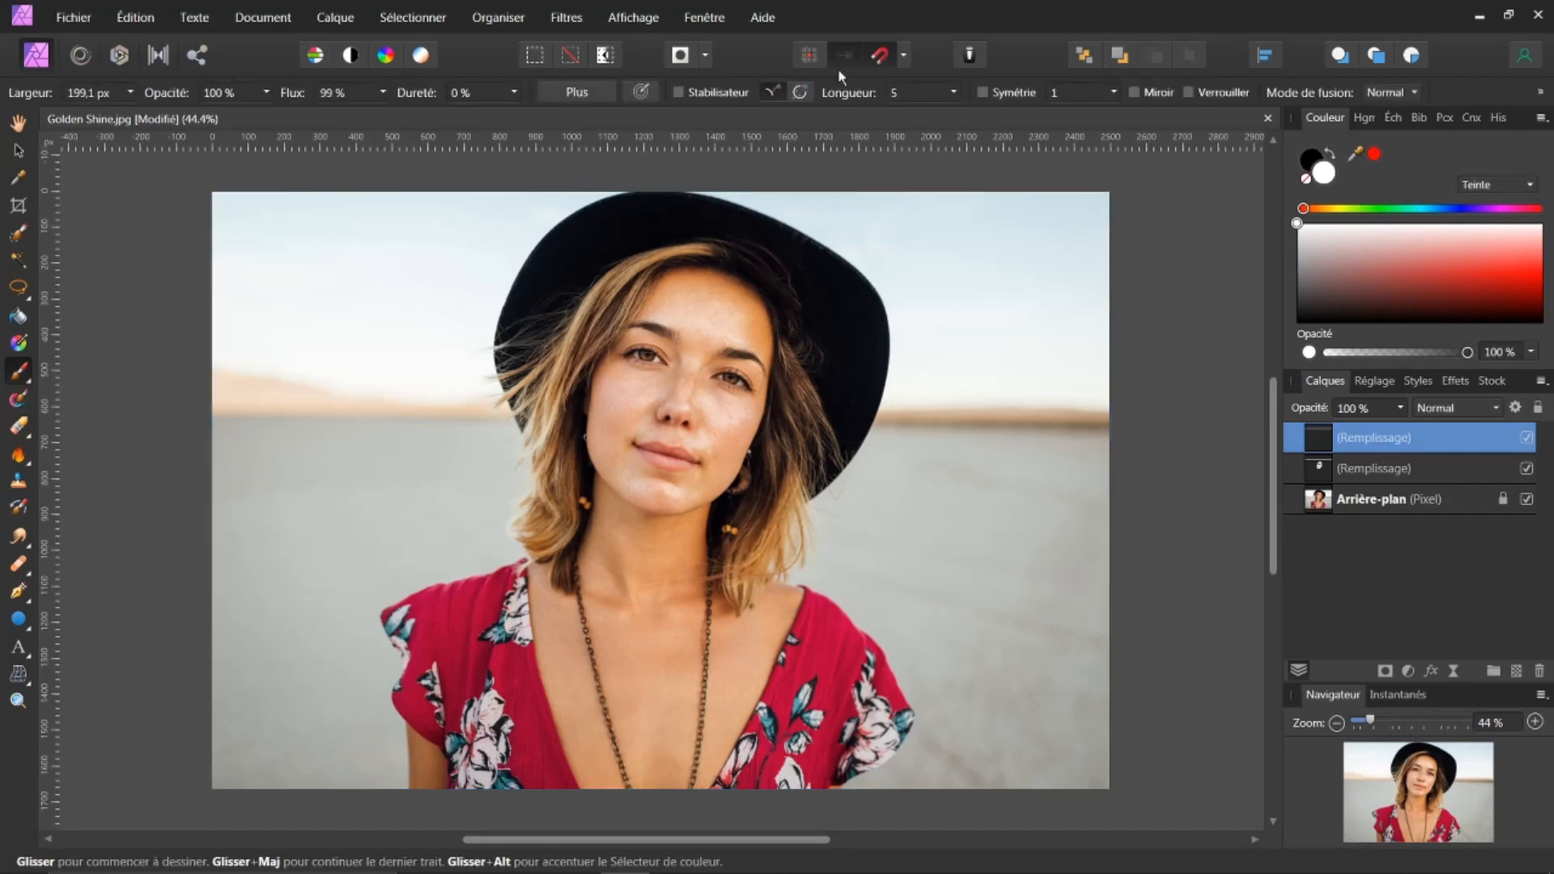
mouse_move(614, 492)
mouse_down()
mouse_move(628, 631)
mouse_move(761, 582)
mouse_move(773, 614)
mouse_move(710, 743)
mouse_move(615, 596)
mouse_move(629, 538)
mouse_move(611, 553)
mouse_move(657, 737)
mouse_up()
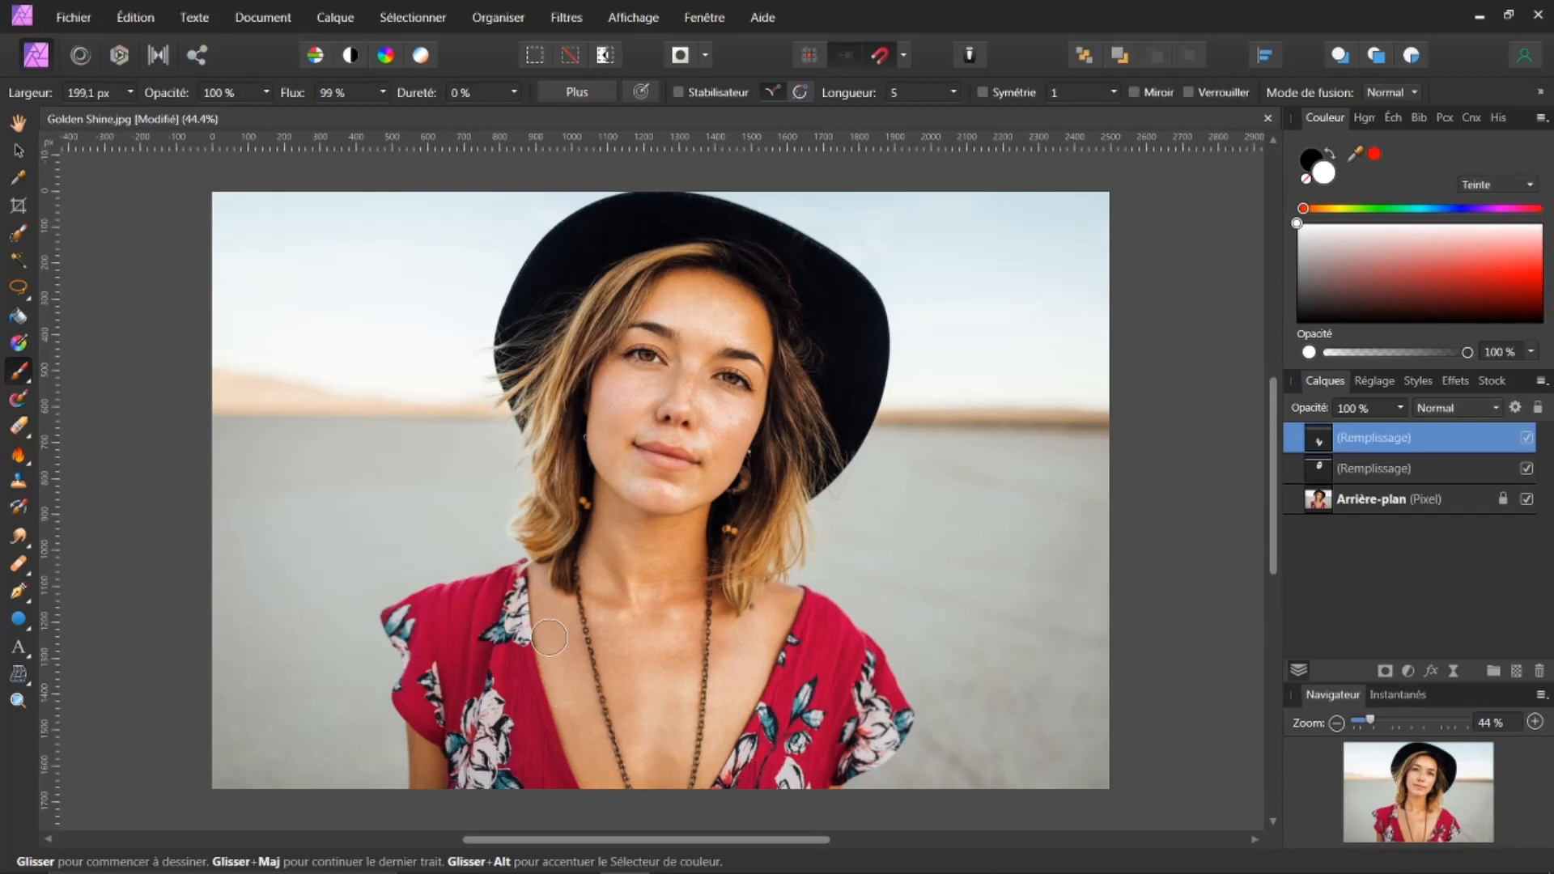
mouse_move(694, 667)
mouse_down()
mouse_move(760, 640)
mouse_move(625, 740)
mouse_move(559, 628)
mouse_up()
Step: Add a third fill layer at the top of the layer stack and set its colour to black
click(331, 16)
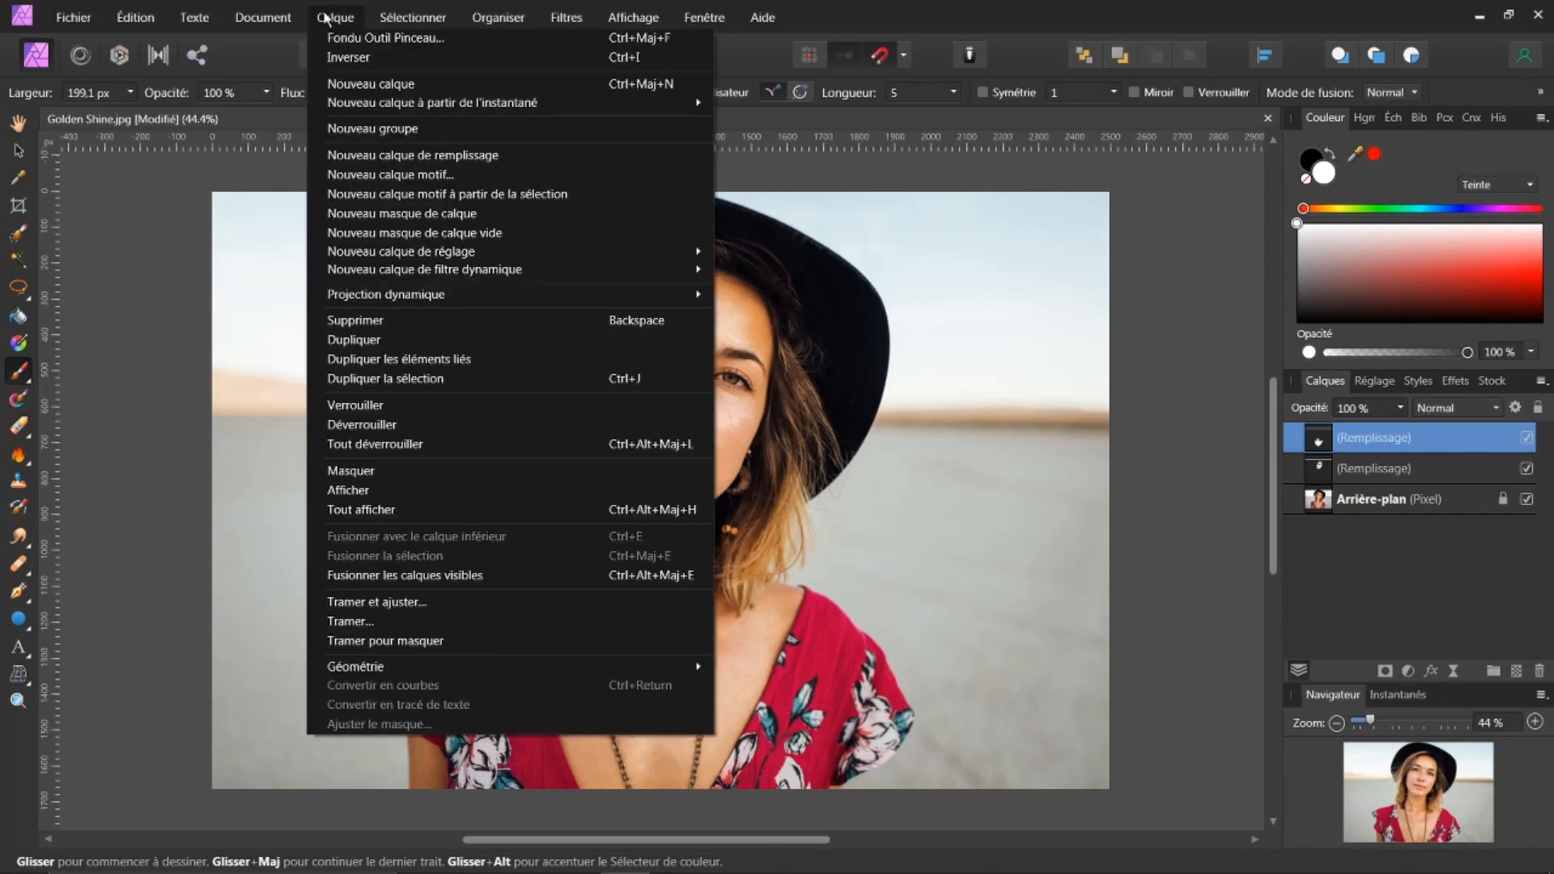
click(423, 155)
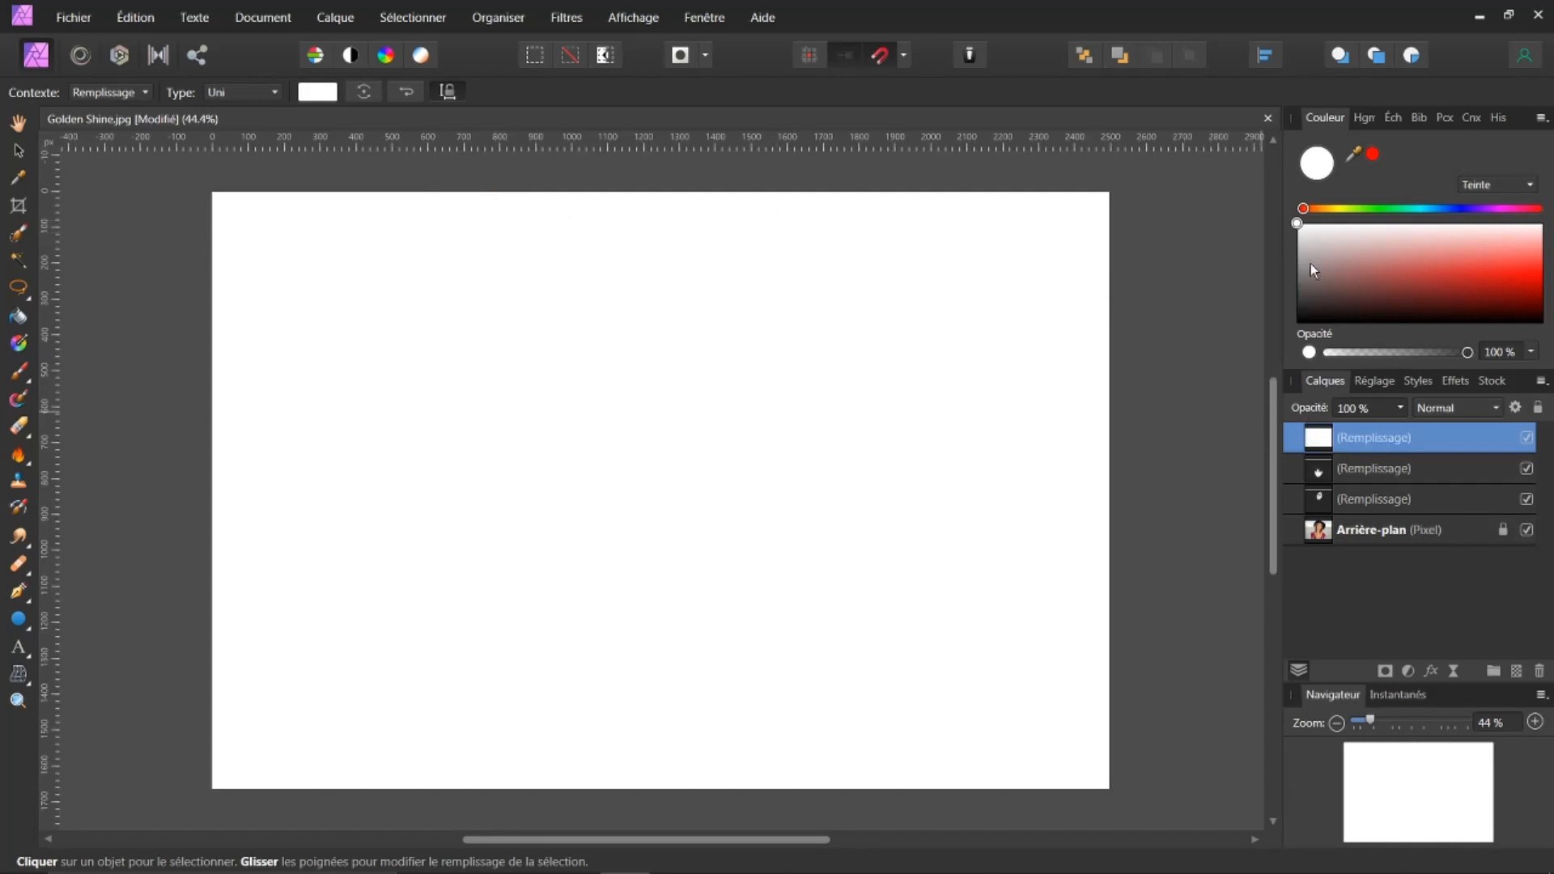
drag(1306, 251, 1308, 335)
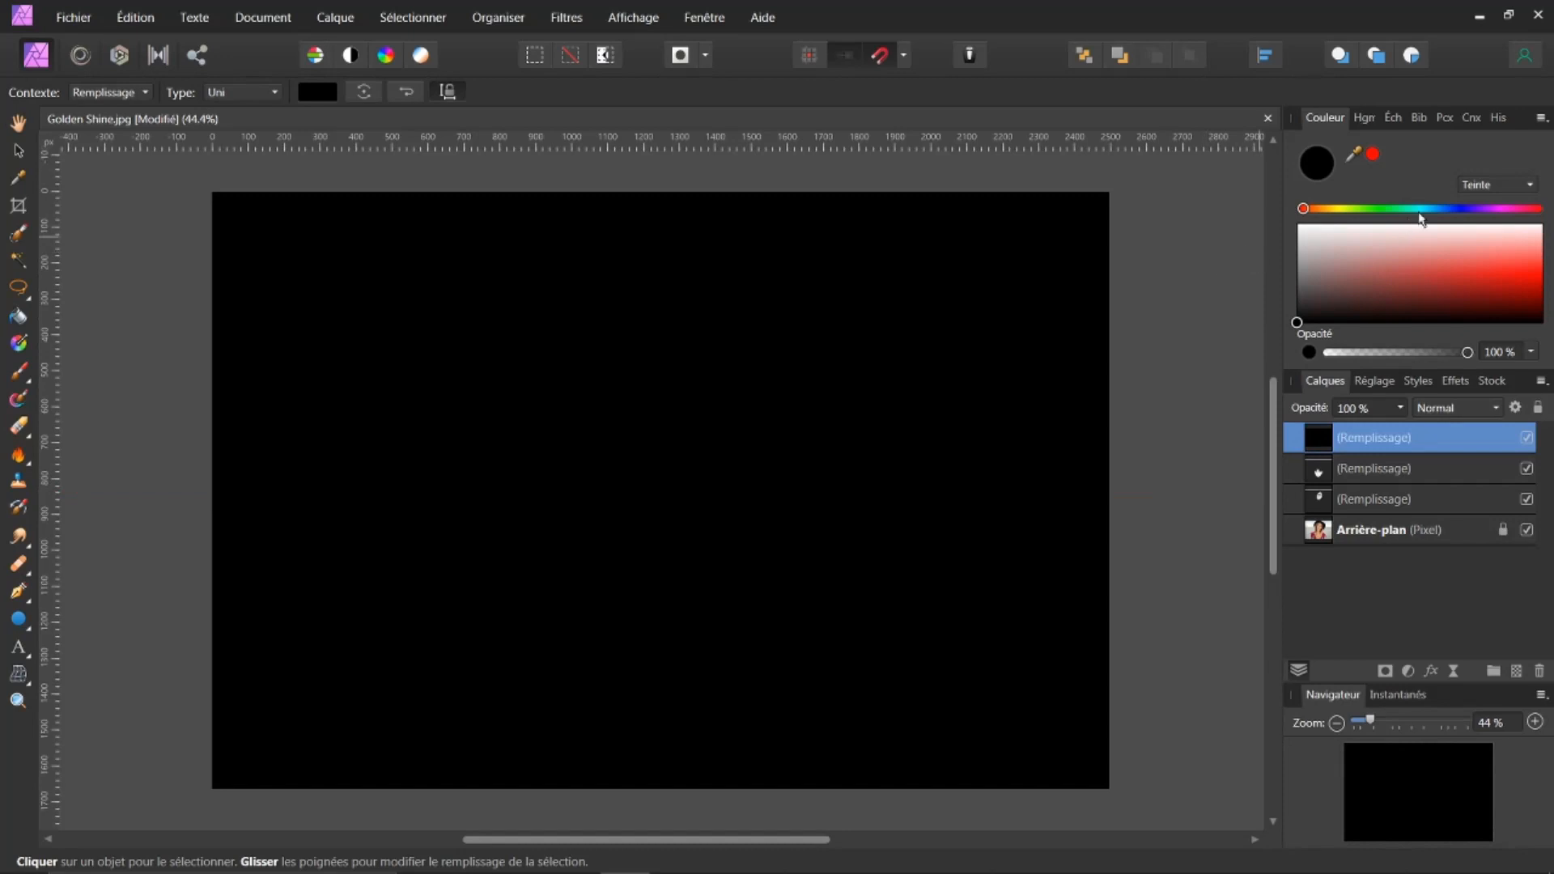
Step: Set the end point of the black fill's underlying composition range to 69.2 % input and 1.7 % output, and invert the layer
click(1515, 408)
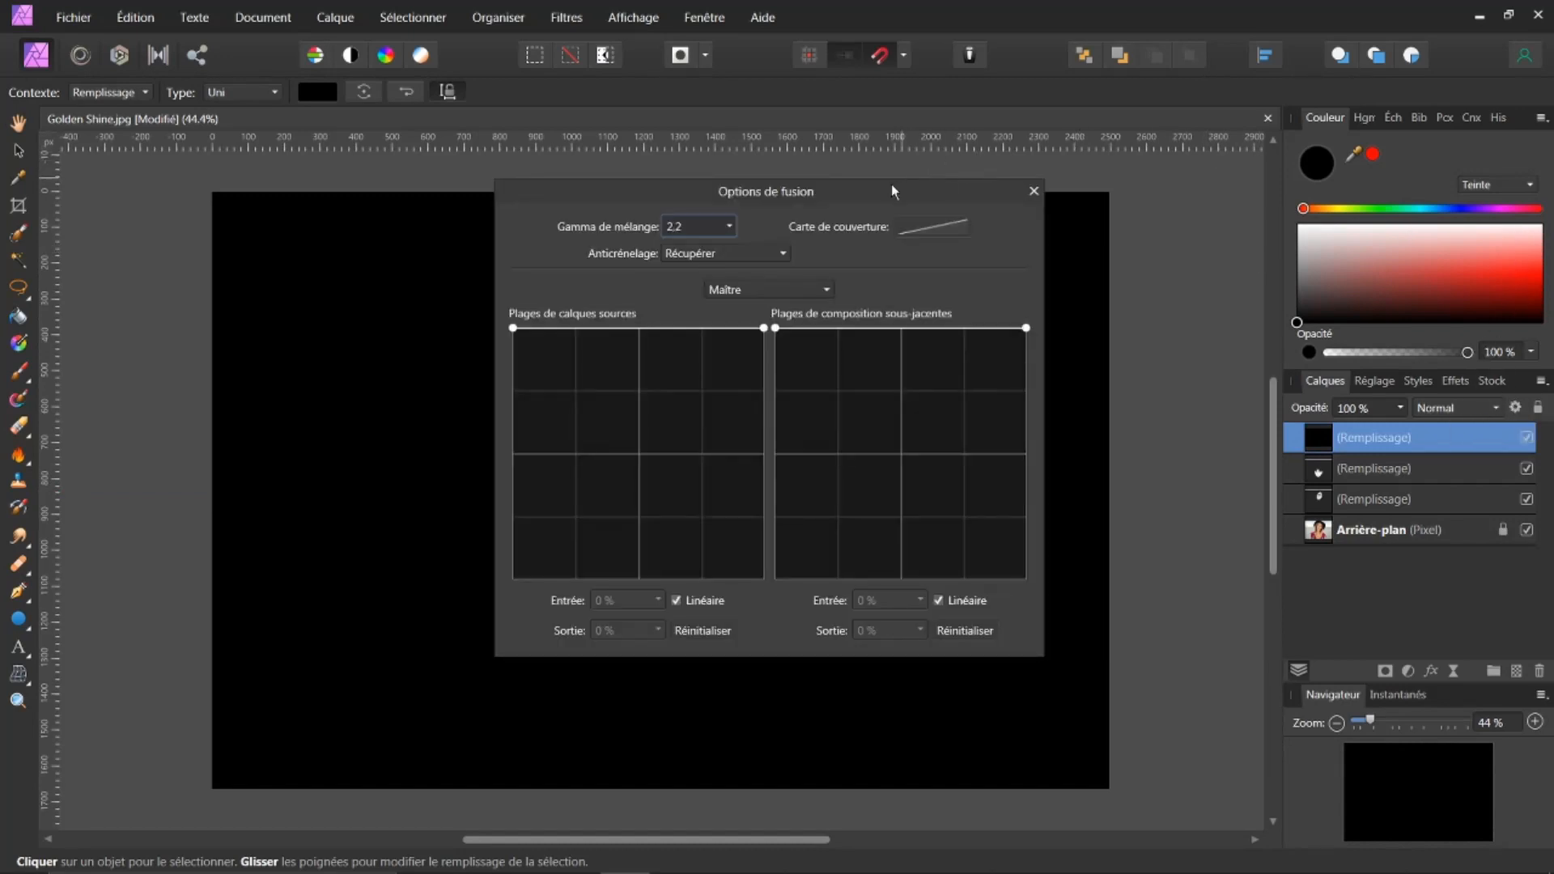
drag(887, 188, 1357, 113)
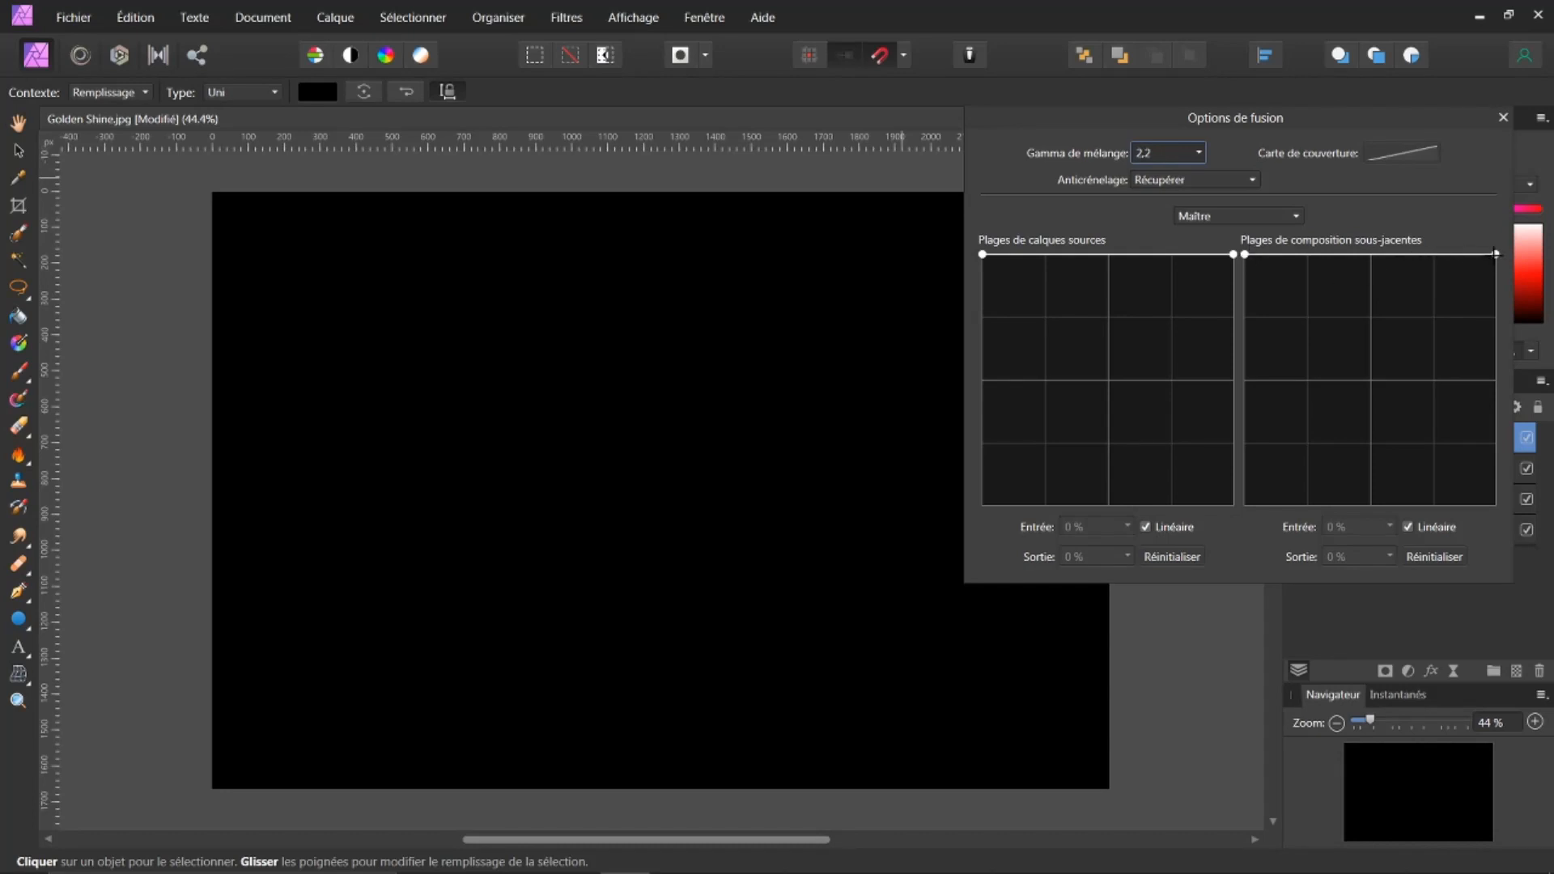
drag(1496, 255, 1351, 503)
mouse_move(1446, 515)
mouse_down()
mouse_move(1413, 503)
mouse_move(1428, 502)
mouse_up()
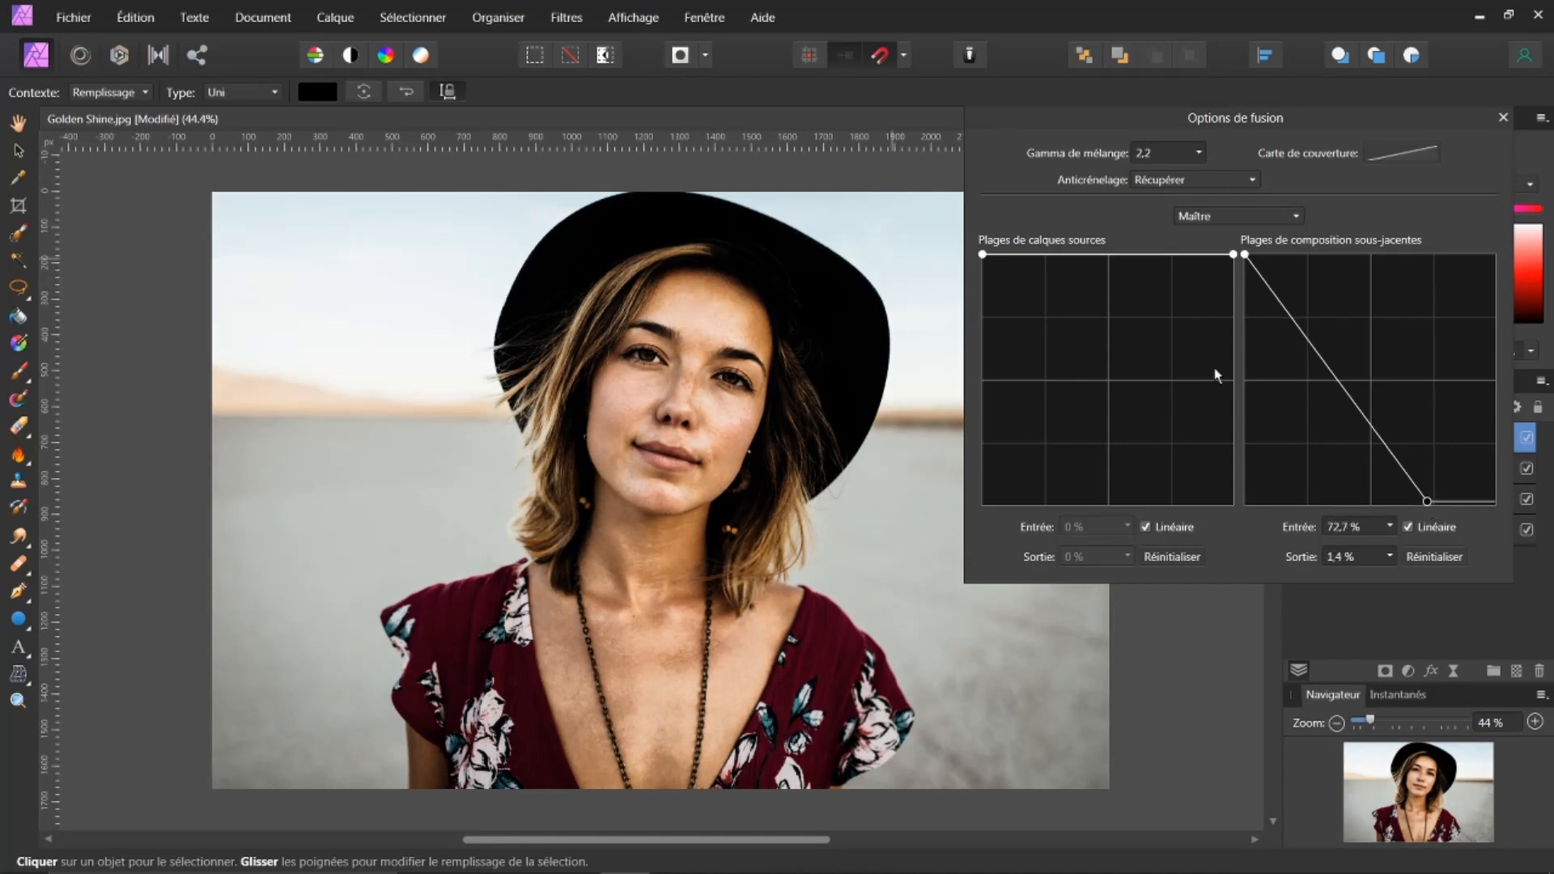
mouse_move(1427, 502)
mouse_down()
mouse_move(1401, 505)
mouse_move(1442, 510)
mouse_move(1421, 509)
mouse_up()
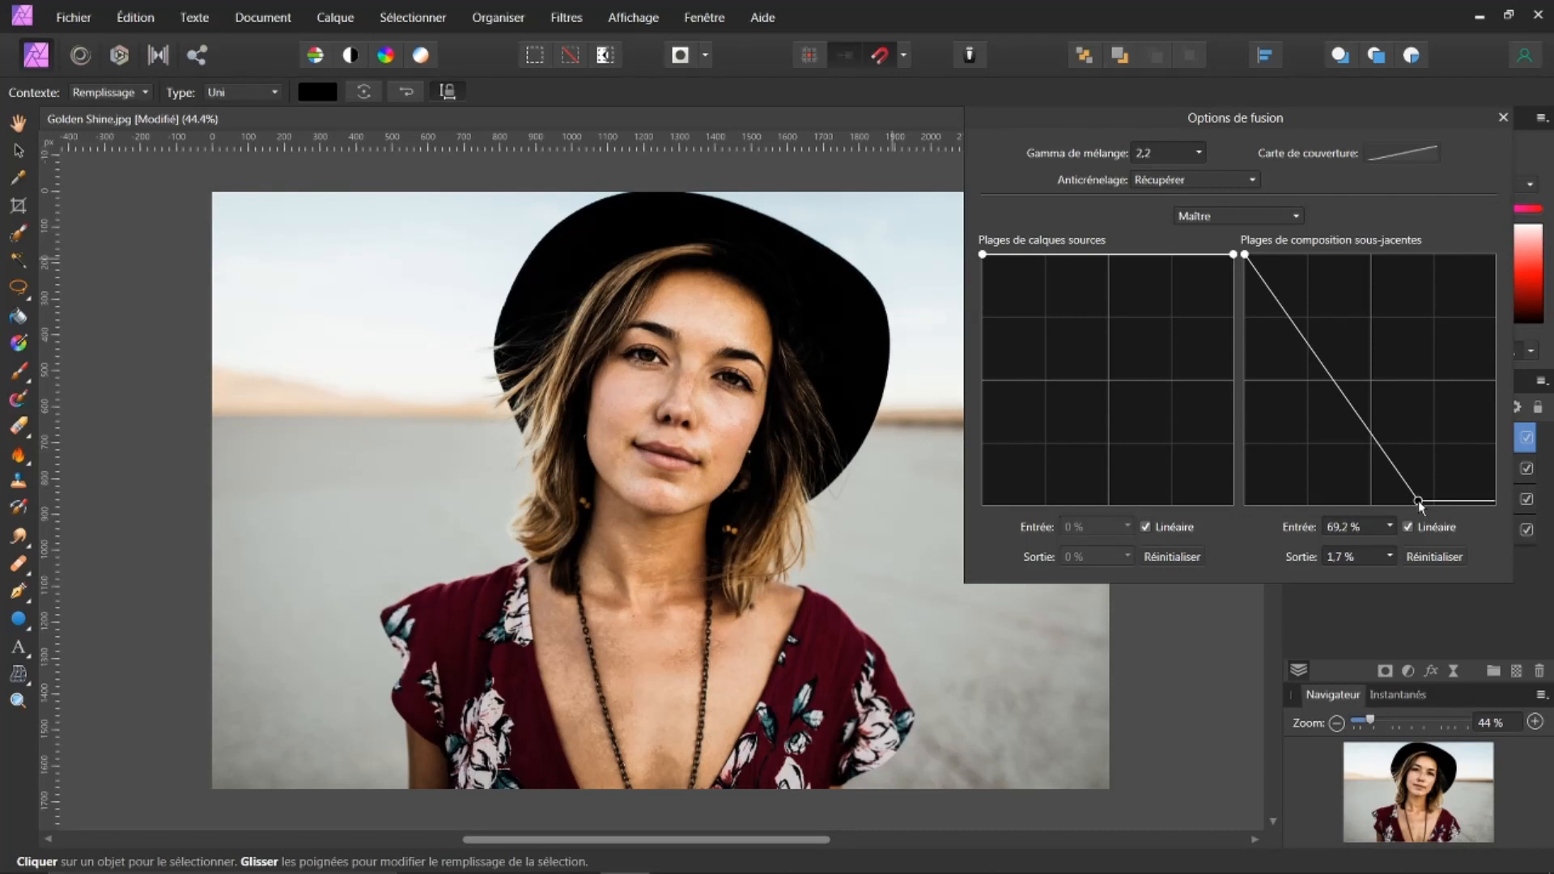
mouse_move(1420, 508)
mouse_down()
mouse_move(1400, 505)
mouse_move(1419, 503)
mouse_up()
click(1504, 118)
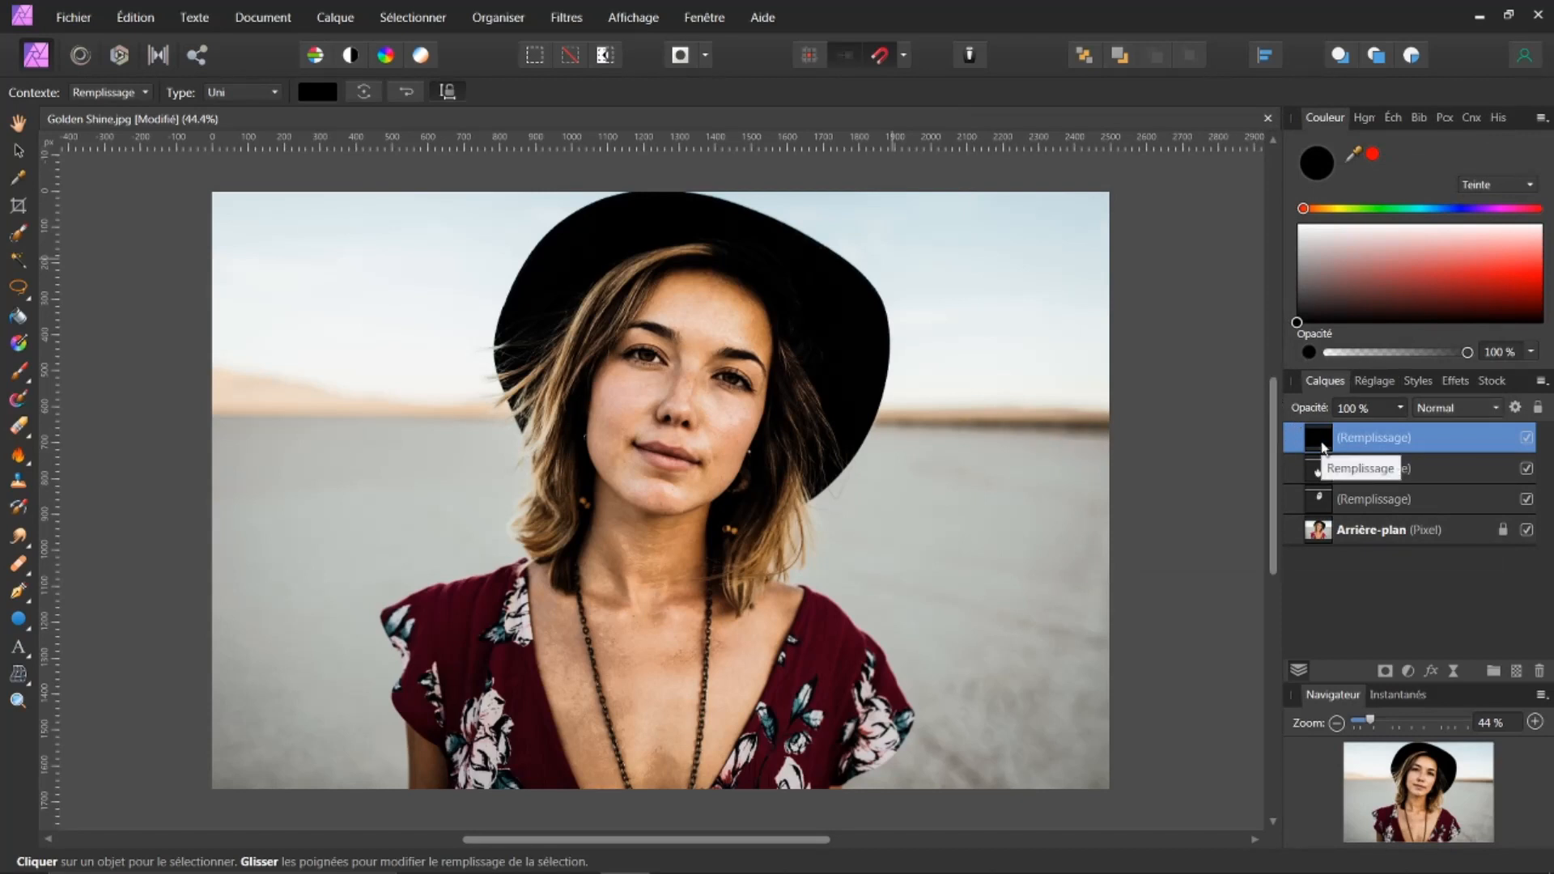
key(ctrl+i)
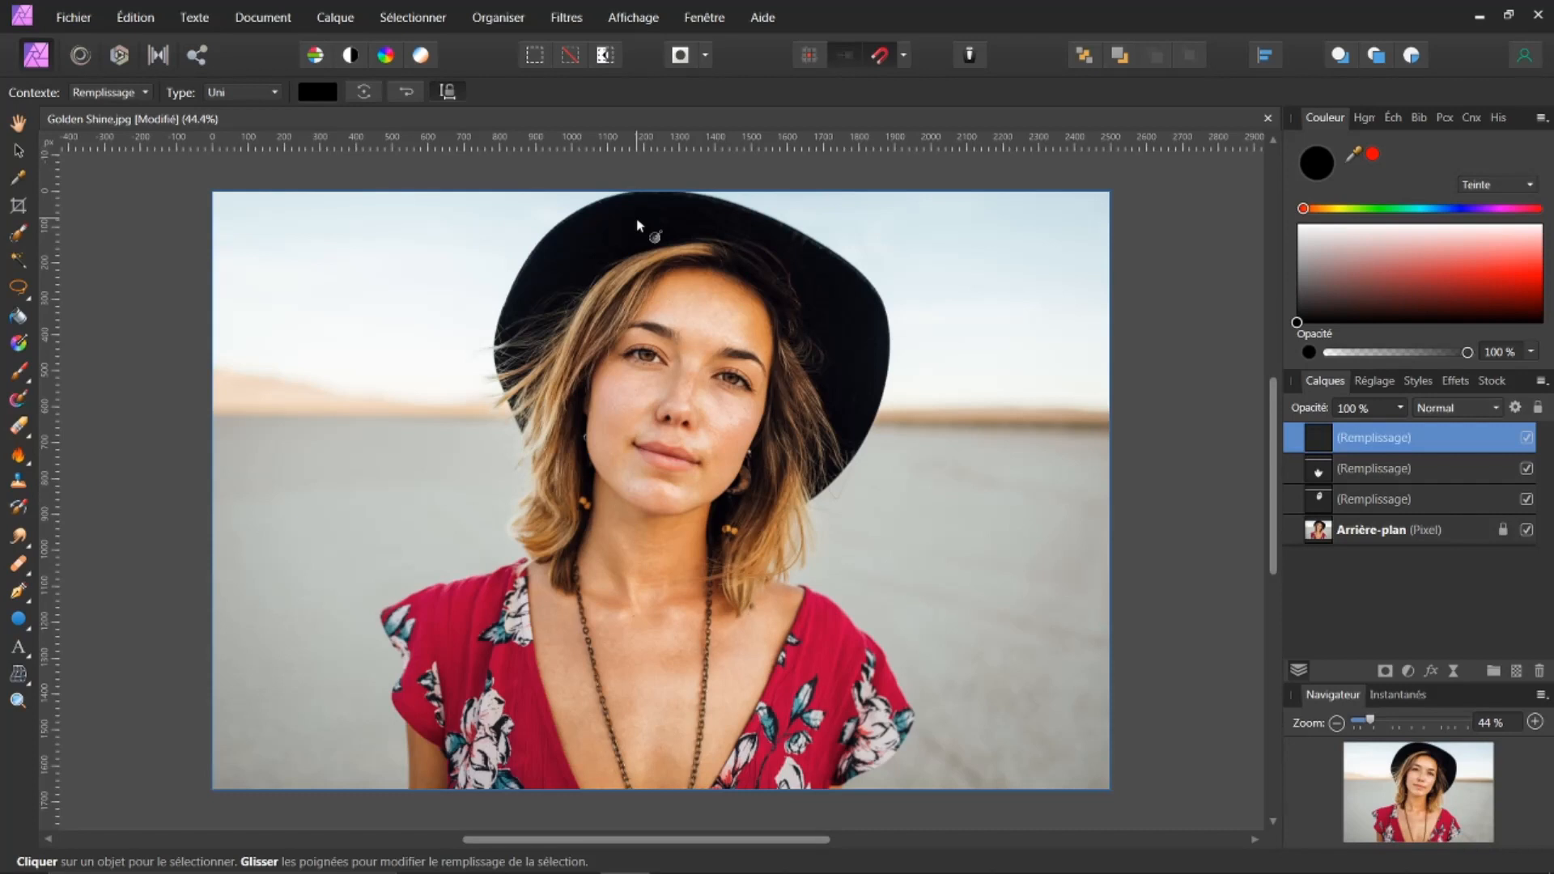
Step: Paint in white with a 263.3 px brush over the woman's hair, neck and chest on the third fill layer, and switch the brush to black
key(b)
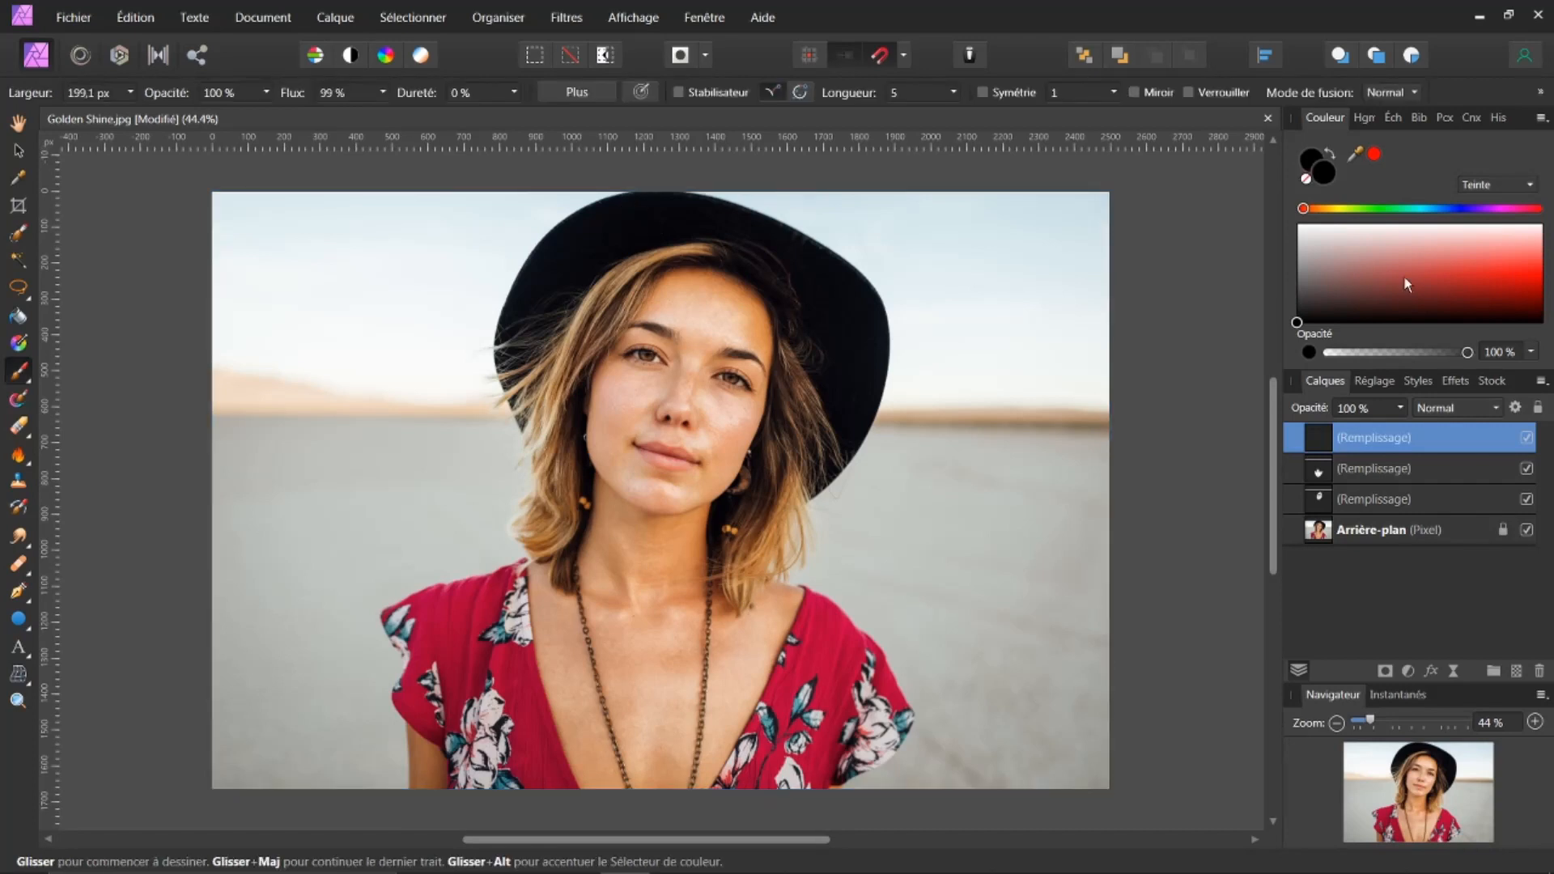
drag(1314, 237, 1297, 224)
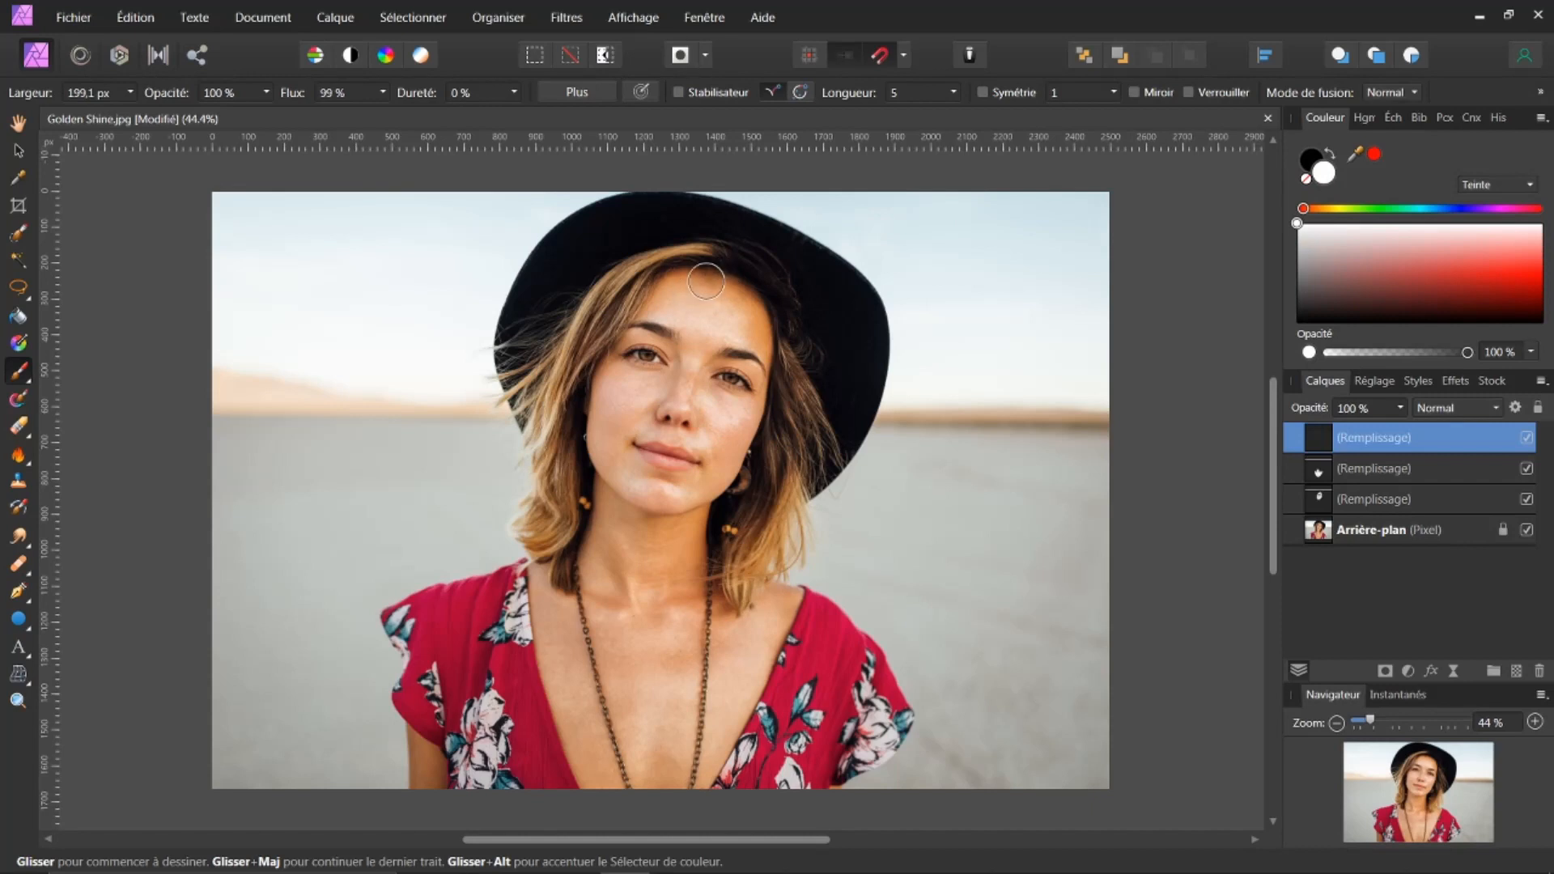
key(bracketright)
key(bracketright)
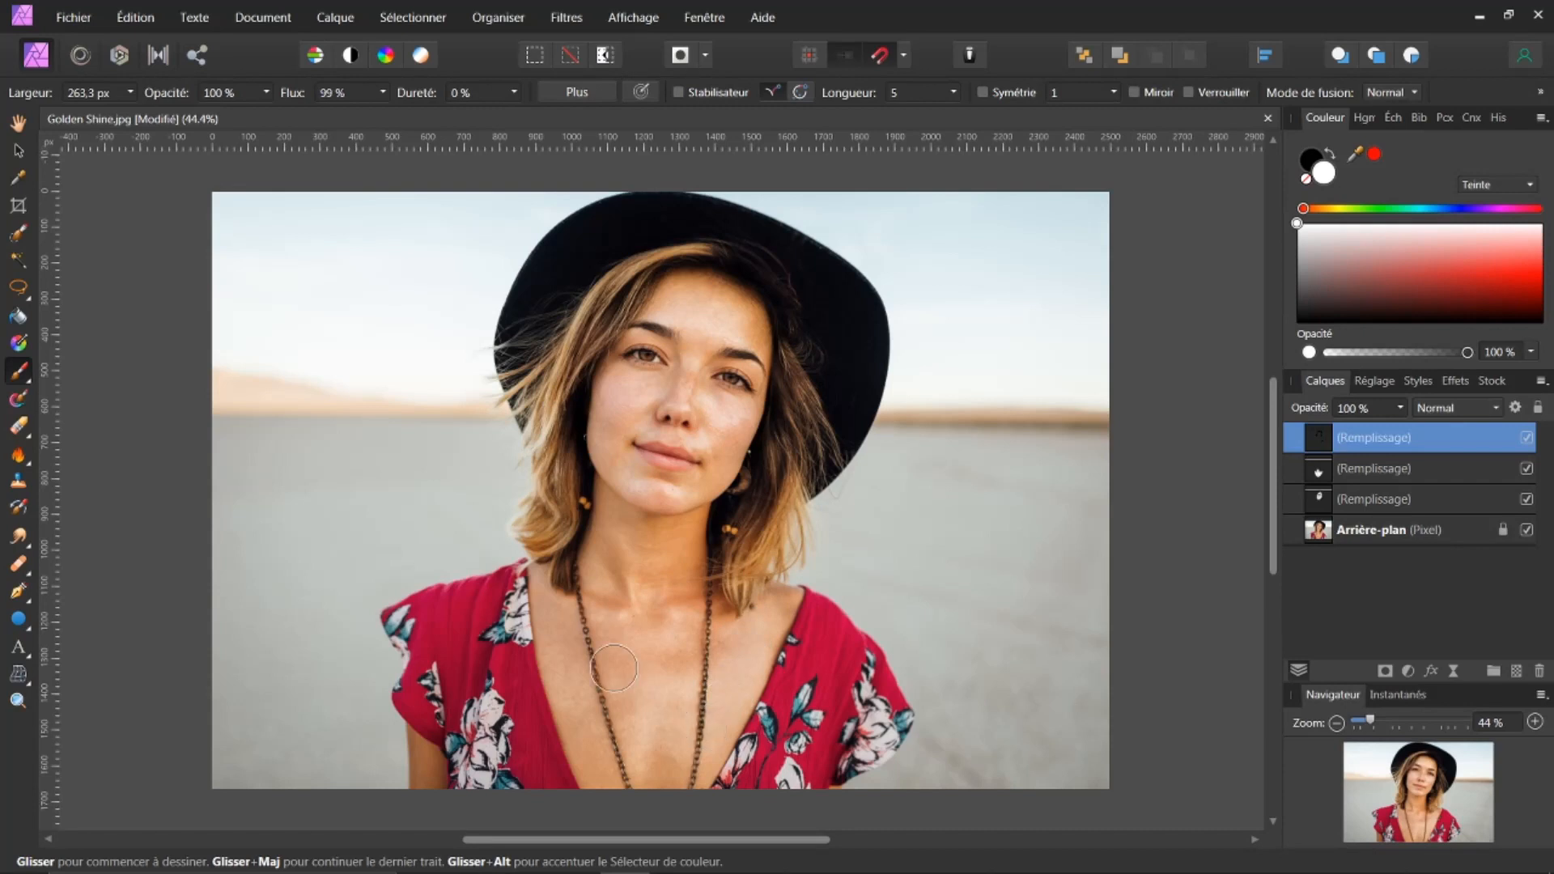
mouse_move(543, 588)
mouse_down()
mouse_move(584, 762)
mouse_move(593, 738)
mouse_move(610, 761)
mouse_move(647, 747)
mouse_move(681, 781)
mouse_move(758, 721)
mouse_move(689, 591)
mouse_up()
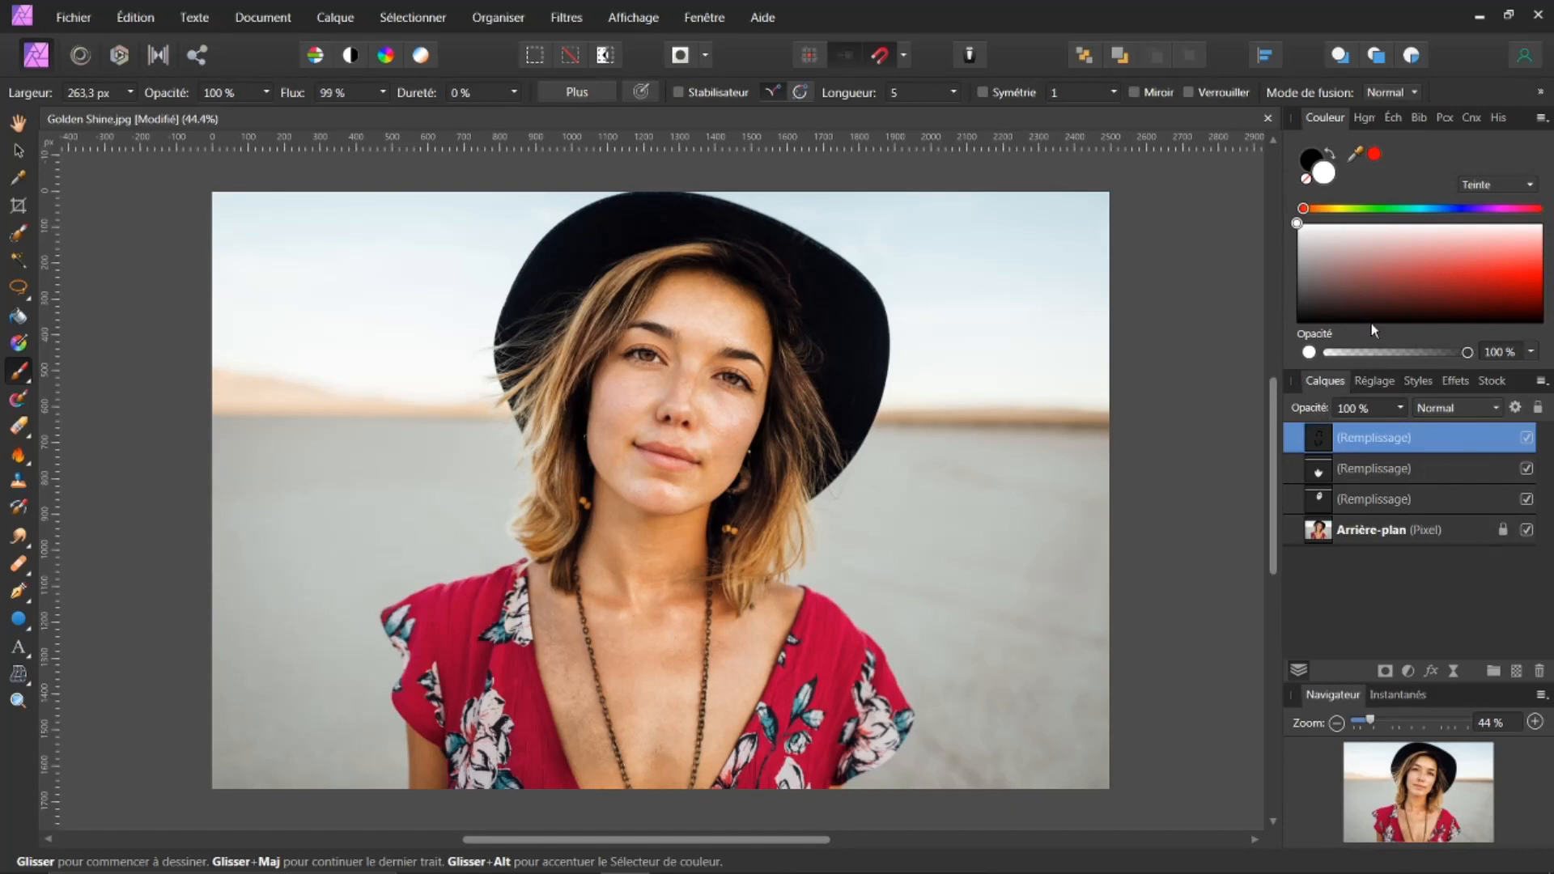
click(1330, 156)
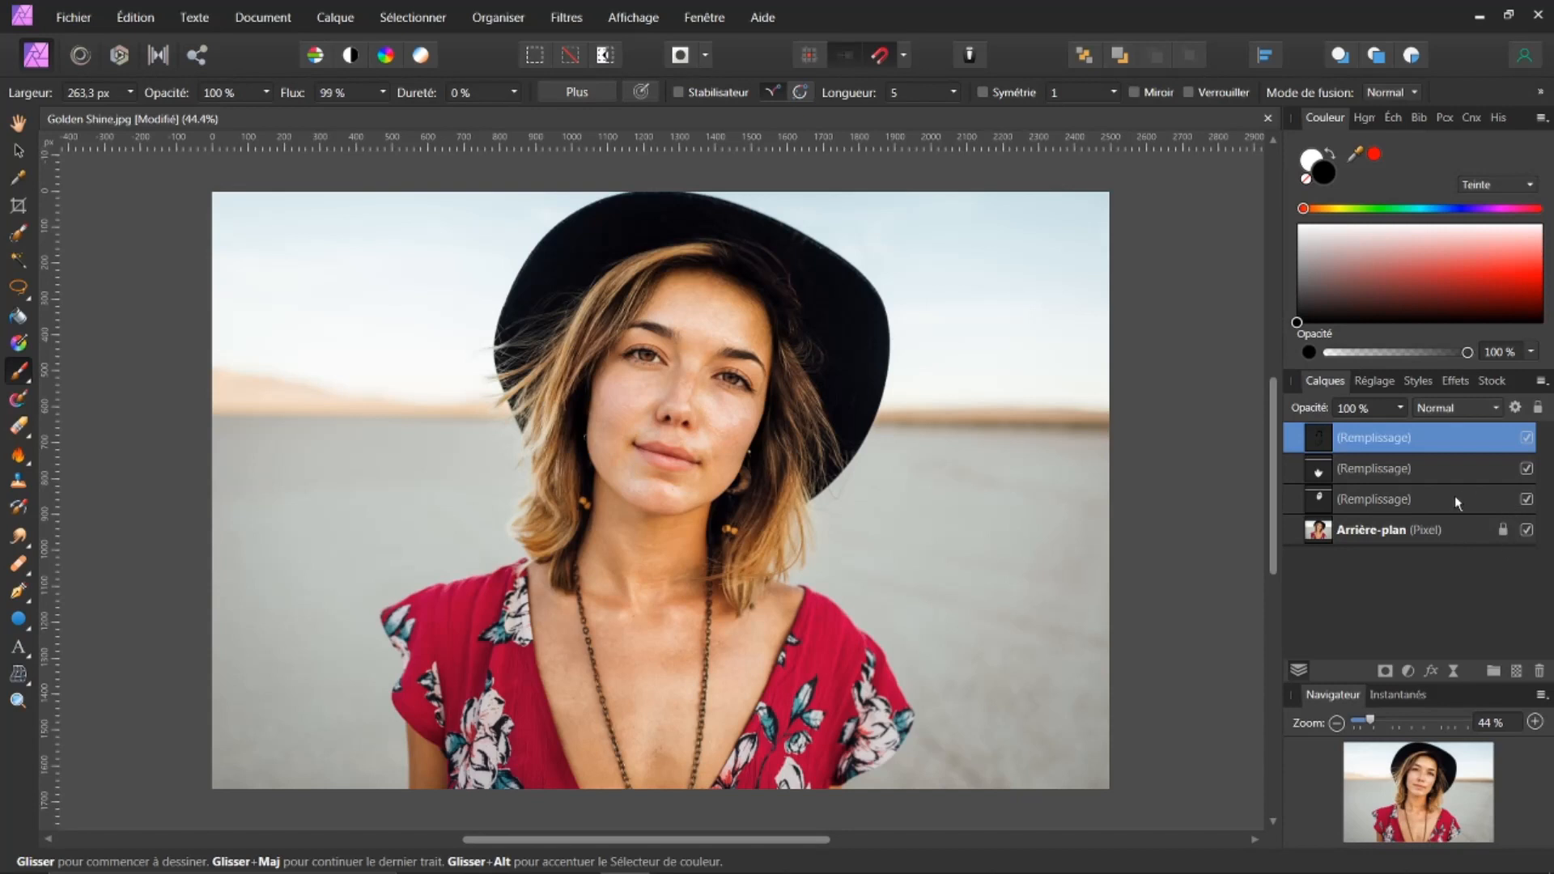
Step: Select all three fill layers and compare the portrait with them hidden and shown
shift+click(1402, 502)
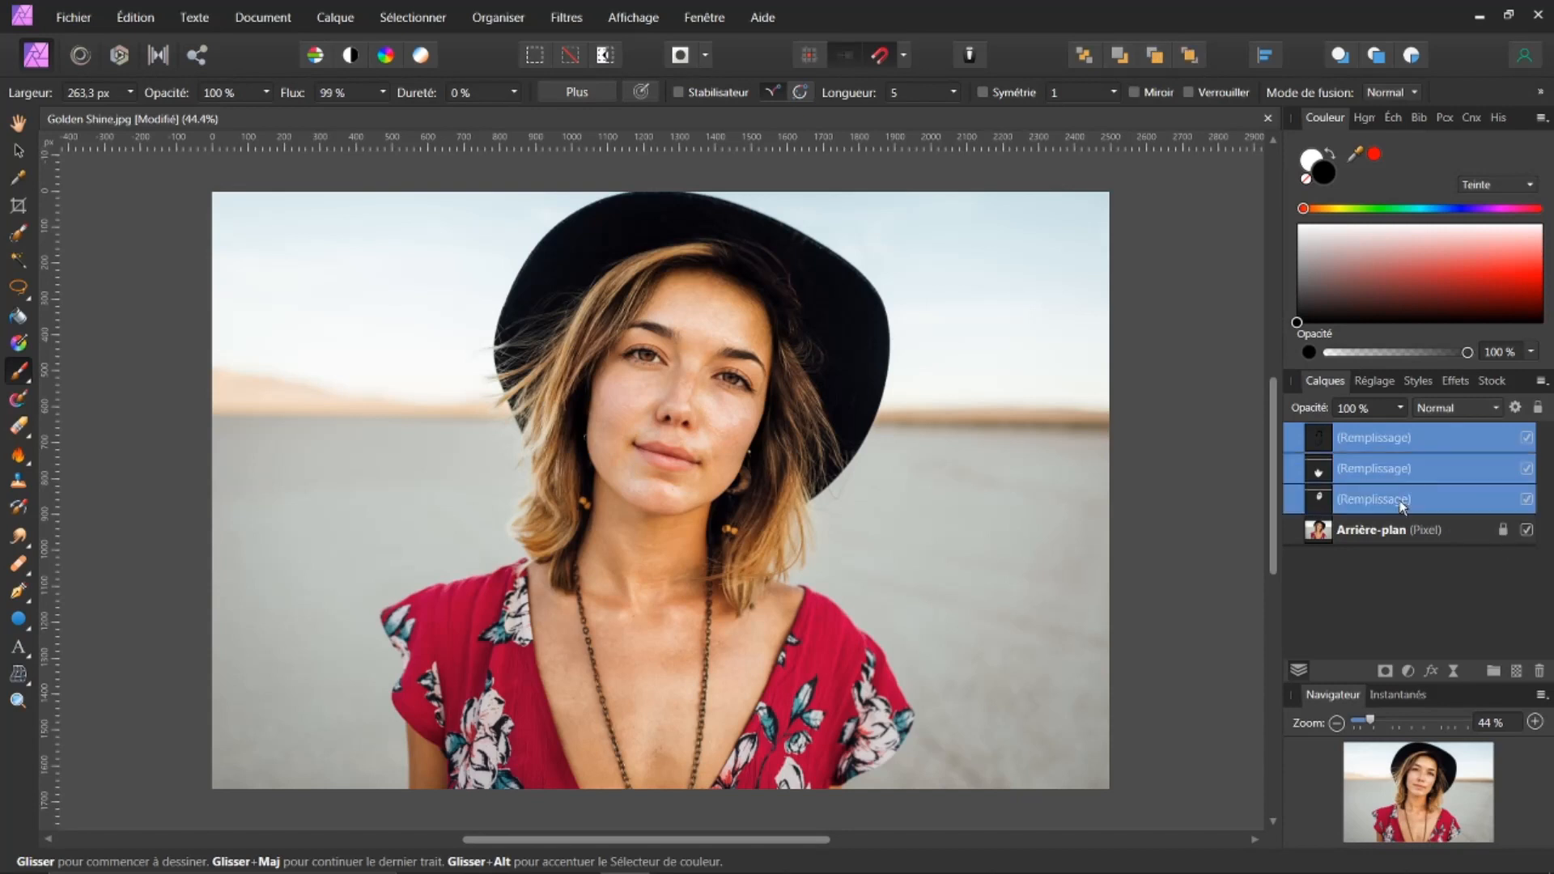
click(1527, 500)
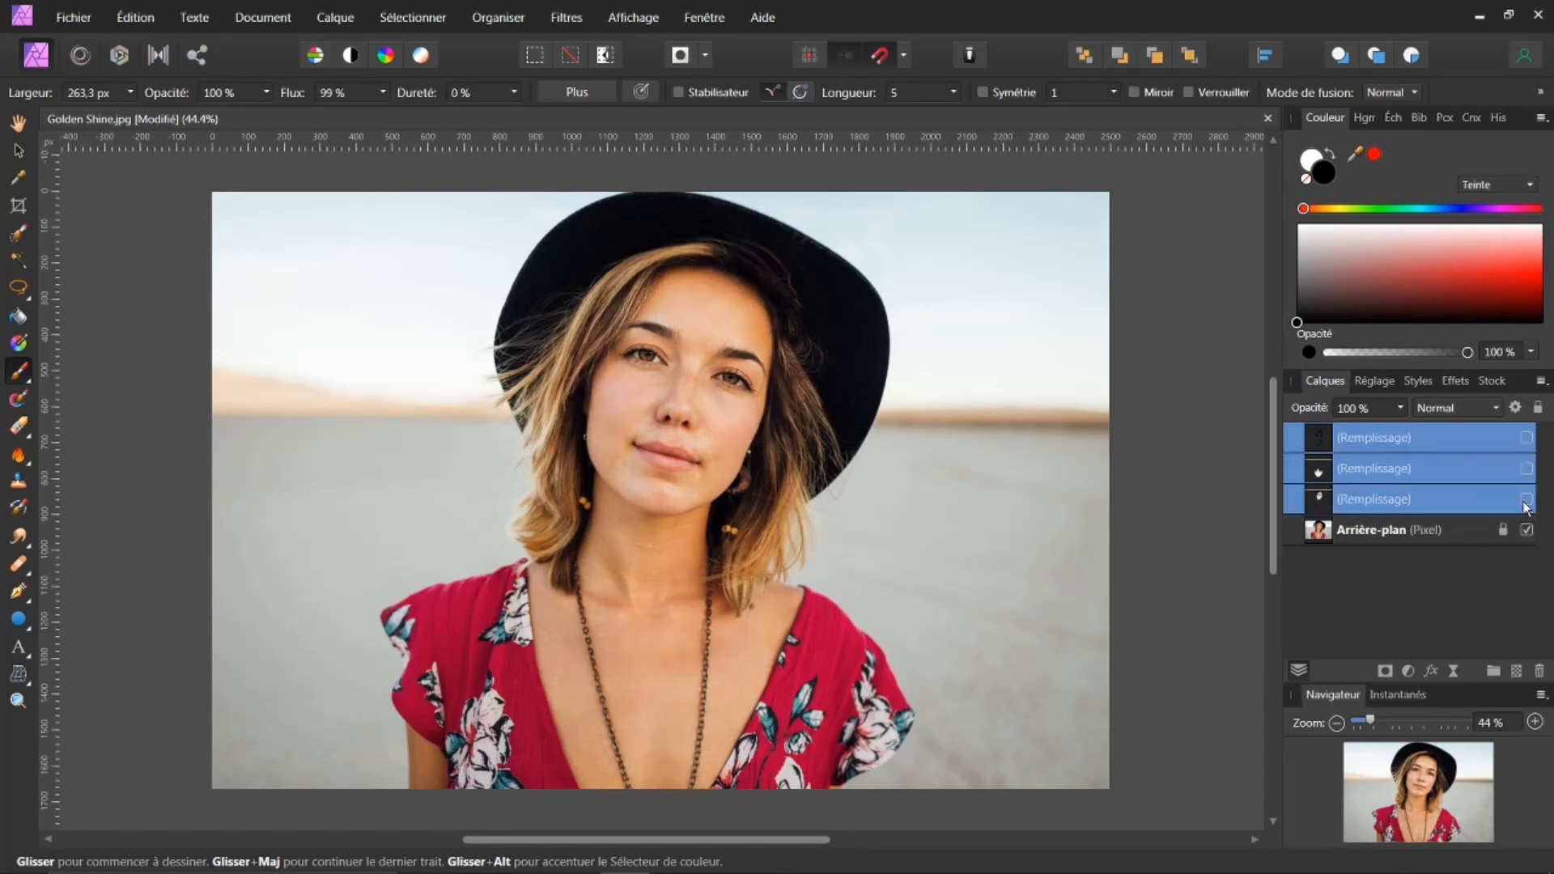
click(1525, 502)
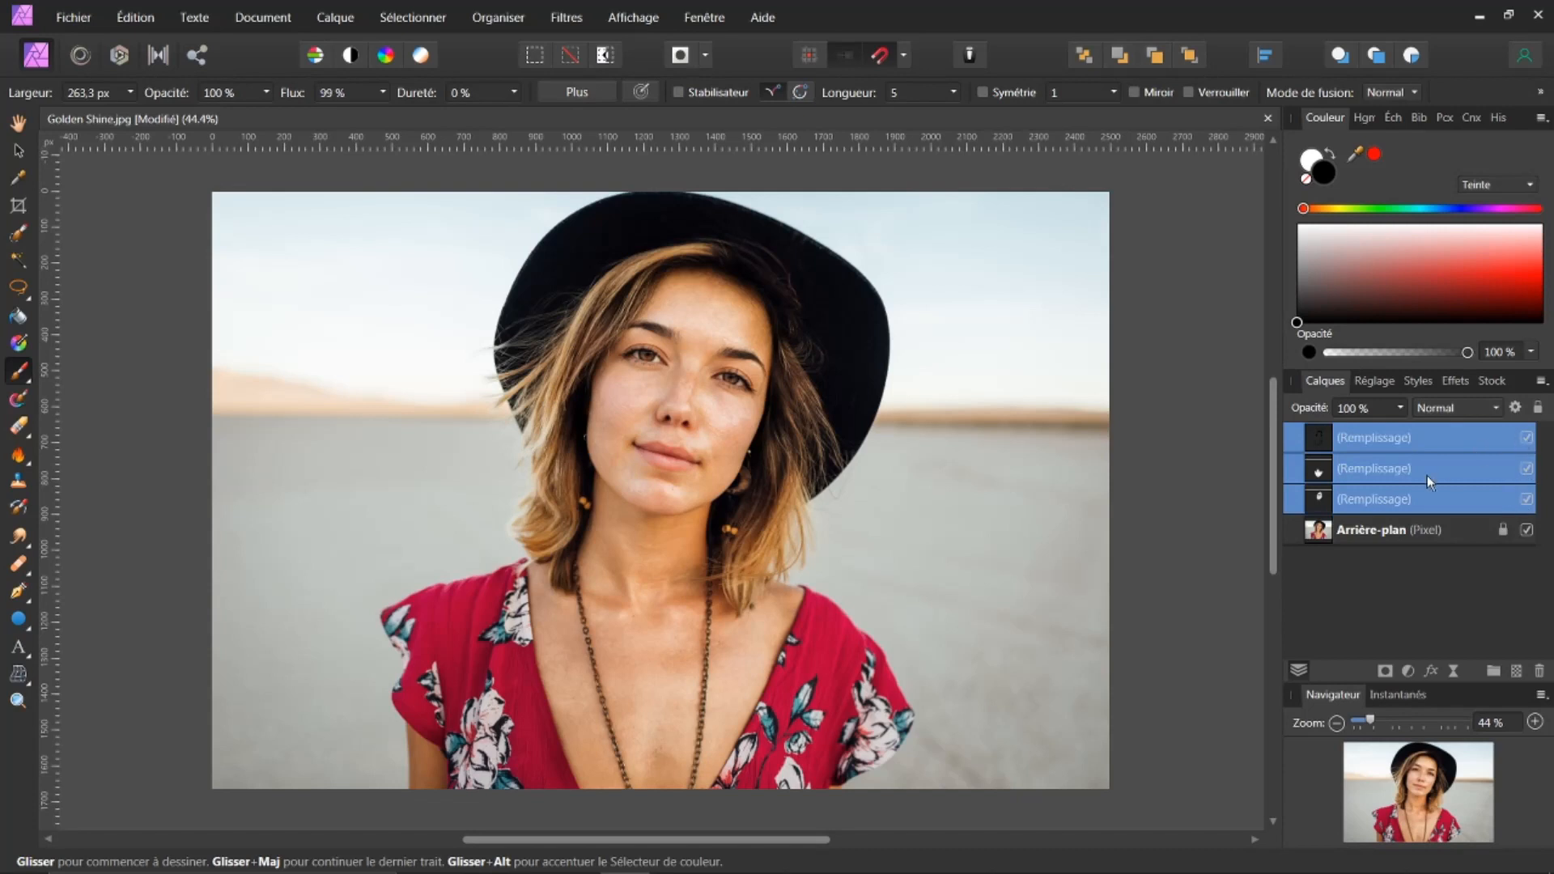
Step: Duplicate the background layer and add a Levels adjustment above the copy with a black level of about 5 % and a white level of 97 %
click(1368, 530)
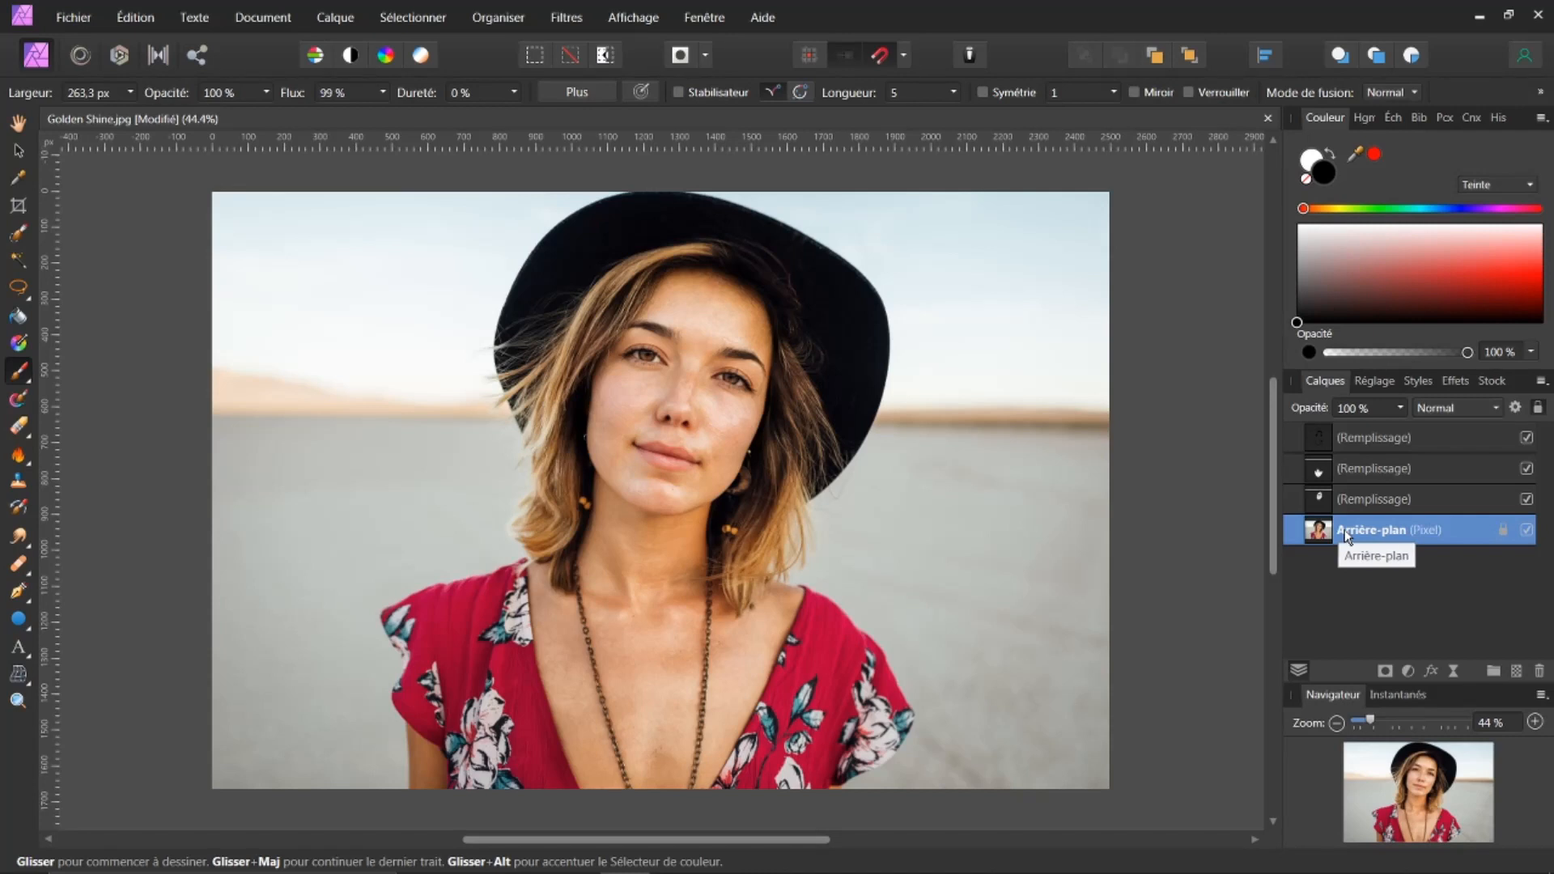
key(ctrl+j)
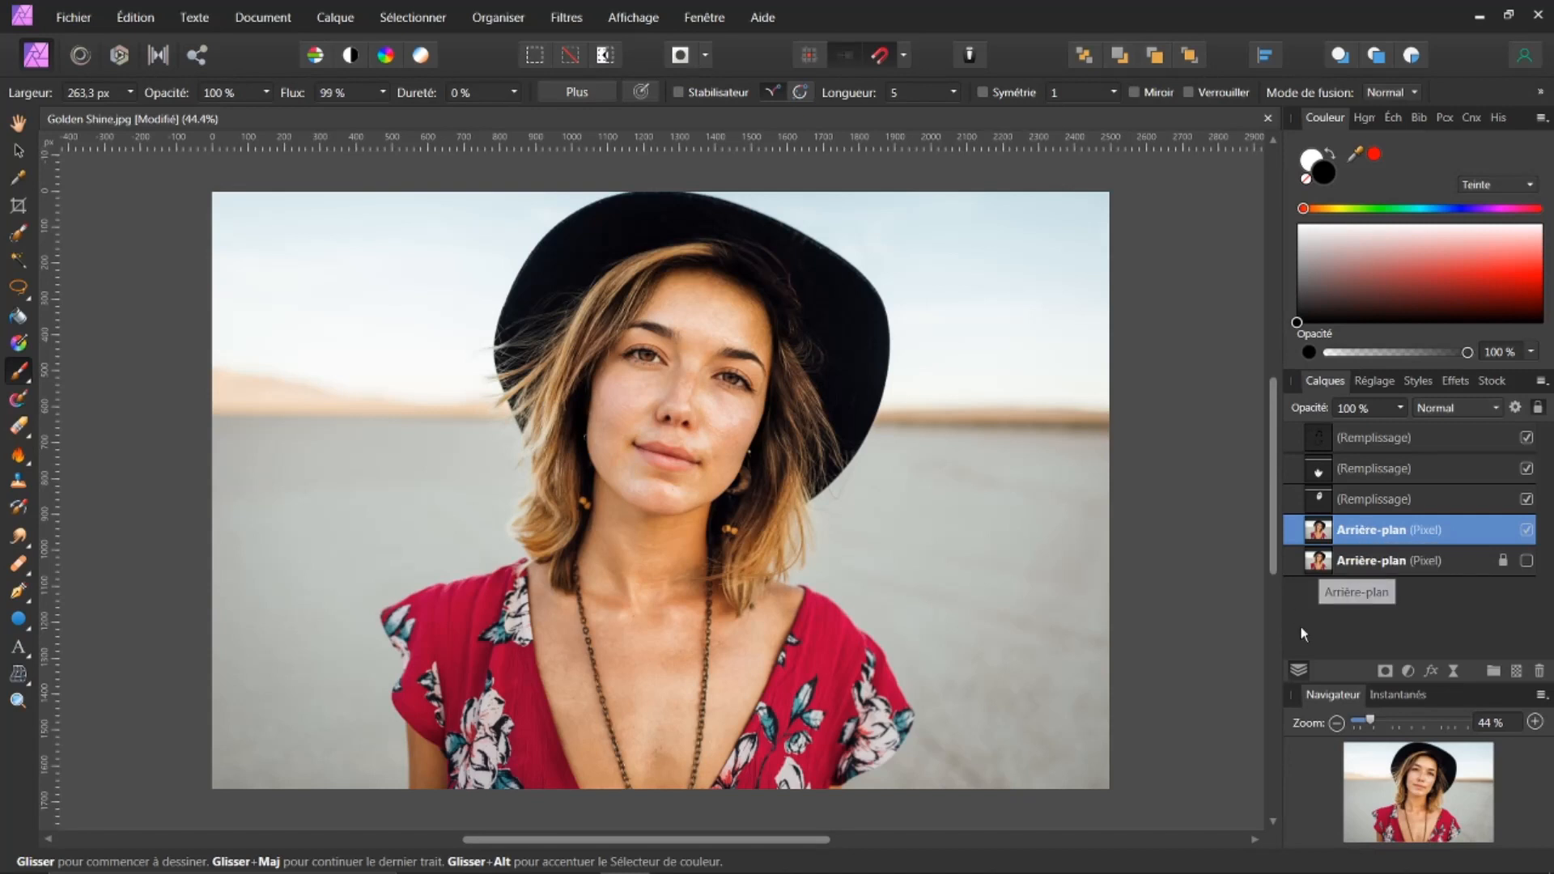
click(1406, 672)
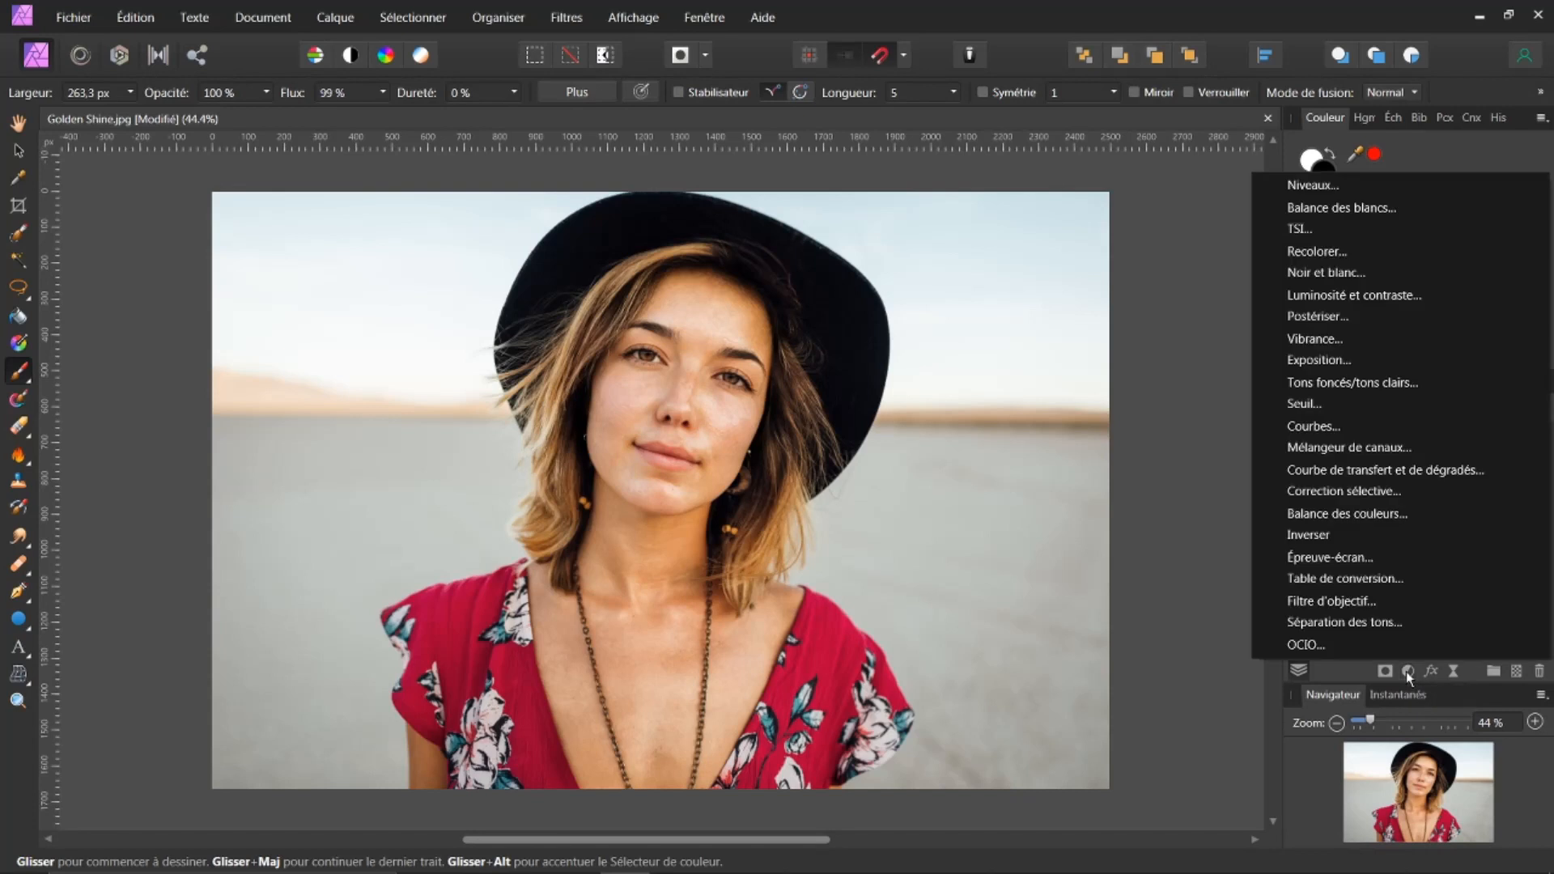
click(1394, 184)
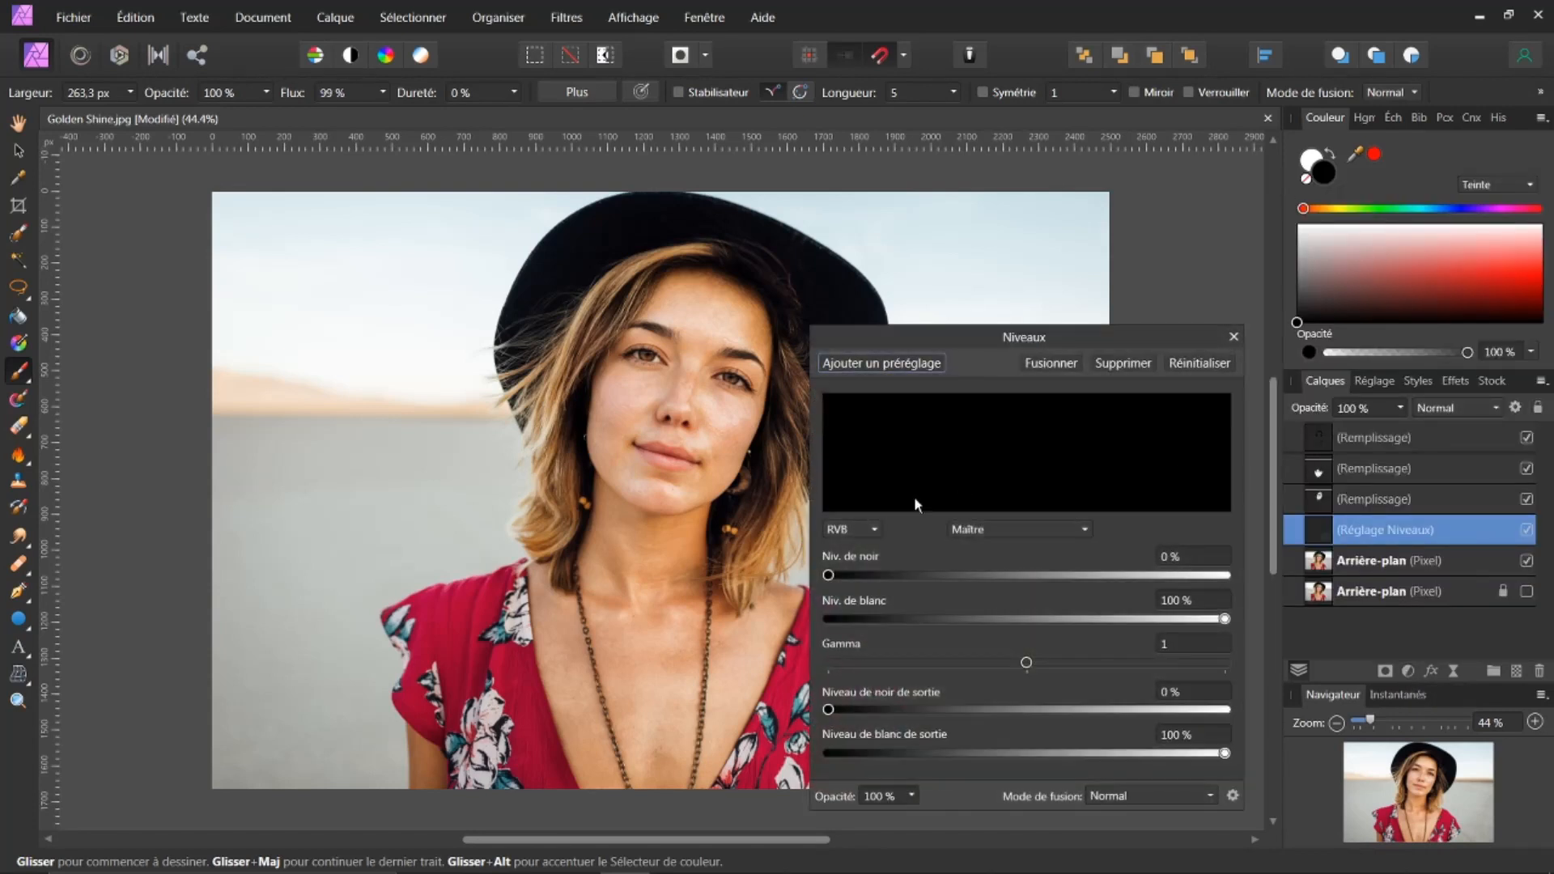
mouse_move(842, 575)
mouse_down()
mouse_move(864, 582)
mouse_move(848, 578)
mouse_up()
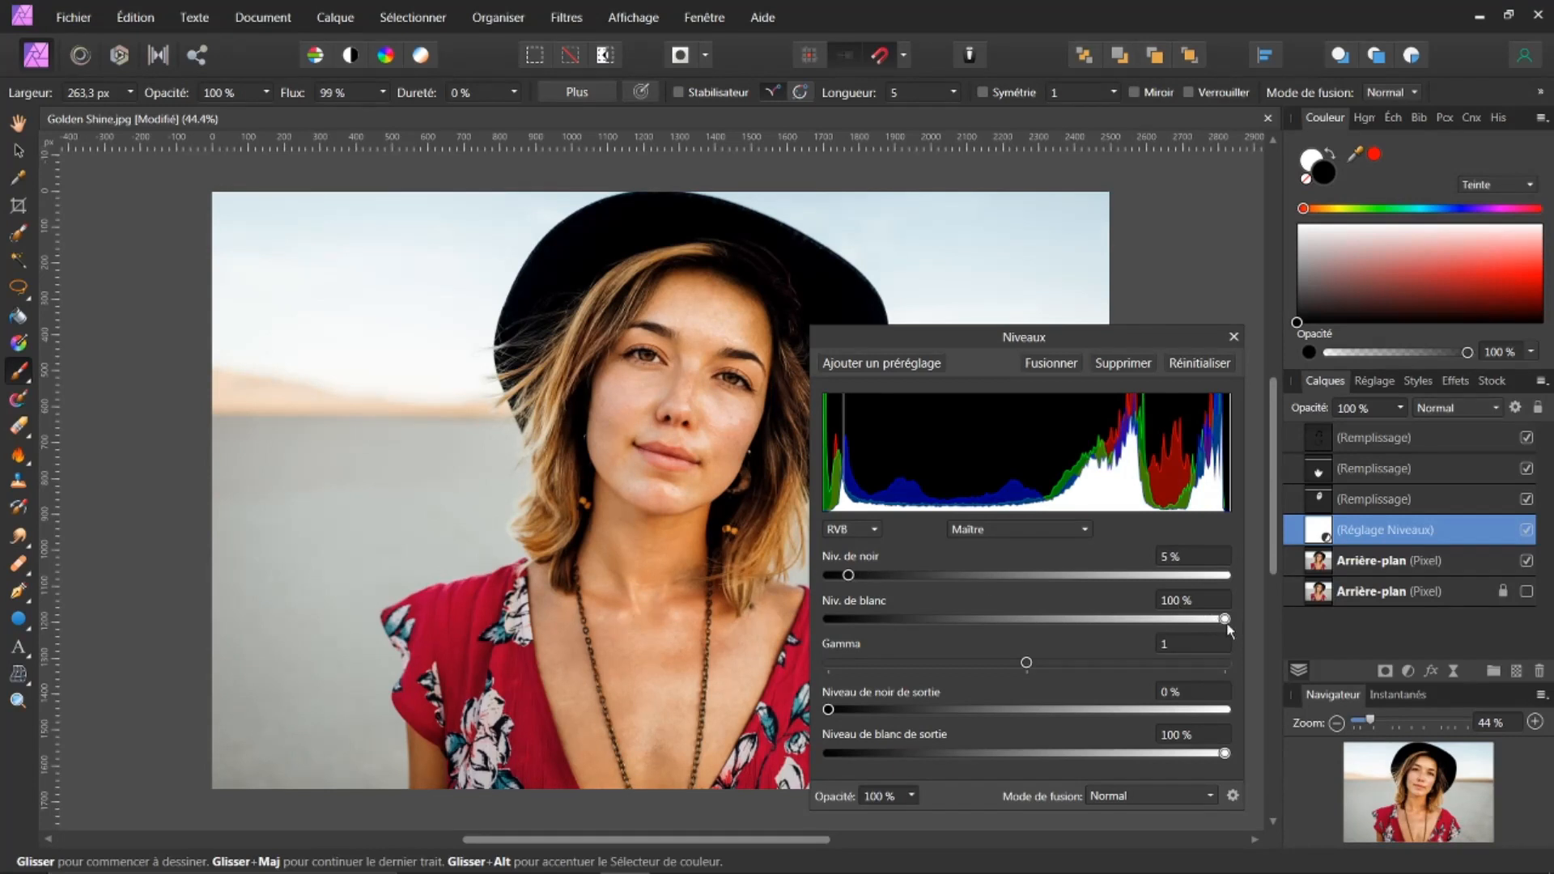
mouse_move(1223, 621)
mouse_down()
mouse_move(1199, 620)
mouse_move(1218, 622)
mouse_up()
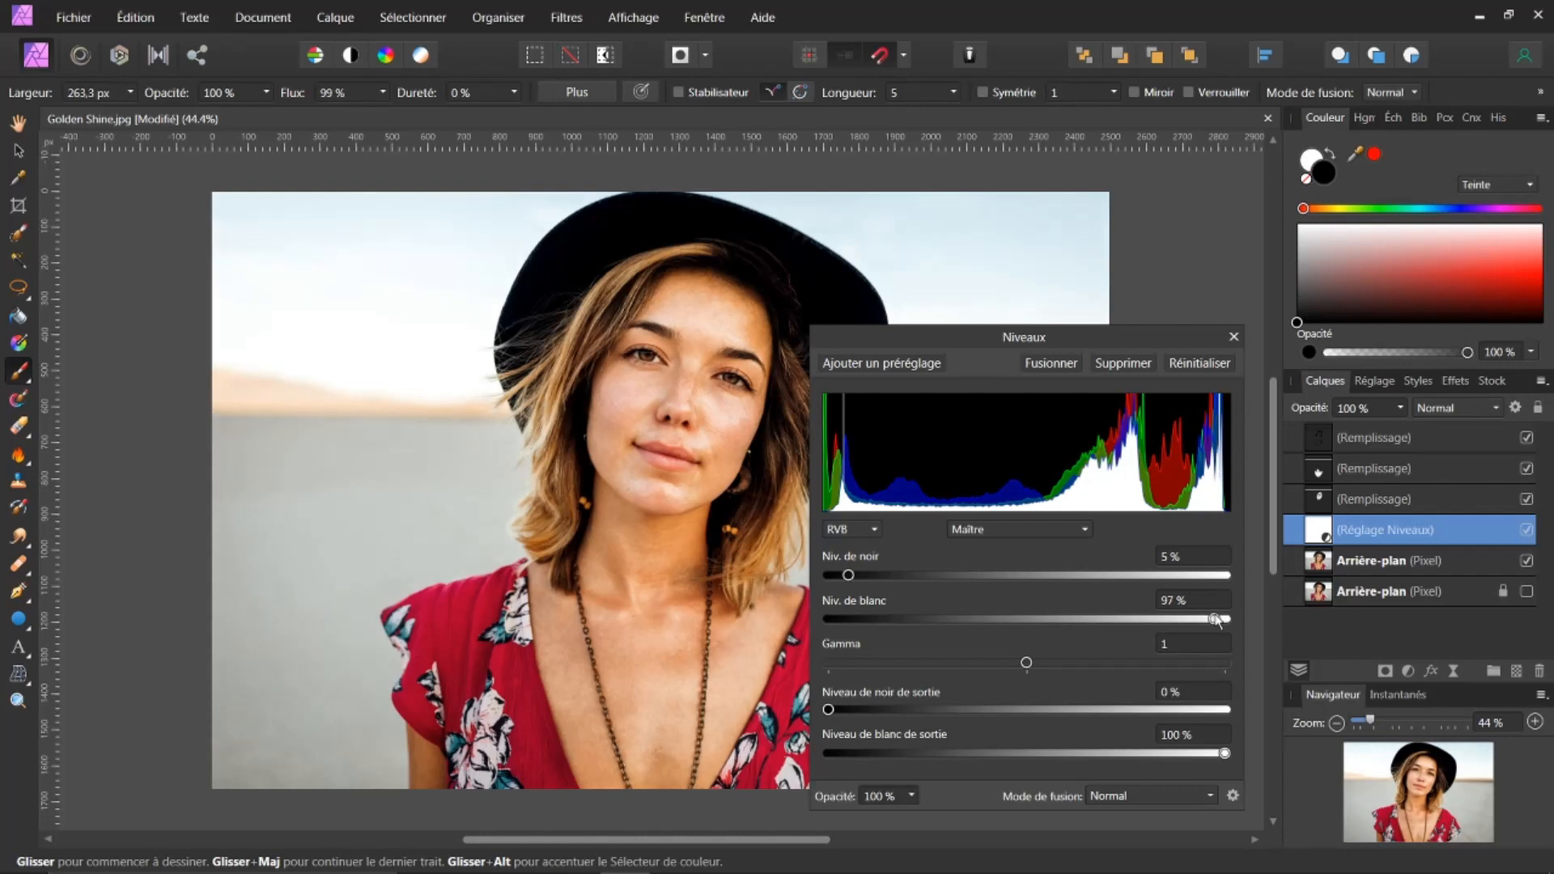
mouse_move(850, 575)
mouse_down()
mouse_move(881, 576)
mouse_move(851, 576)
mouse_up()
click(1237, 338)
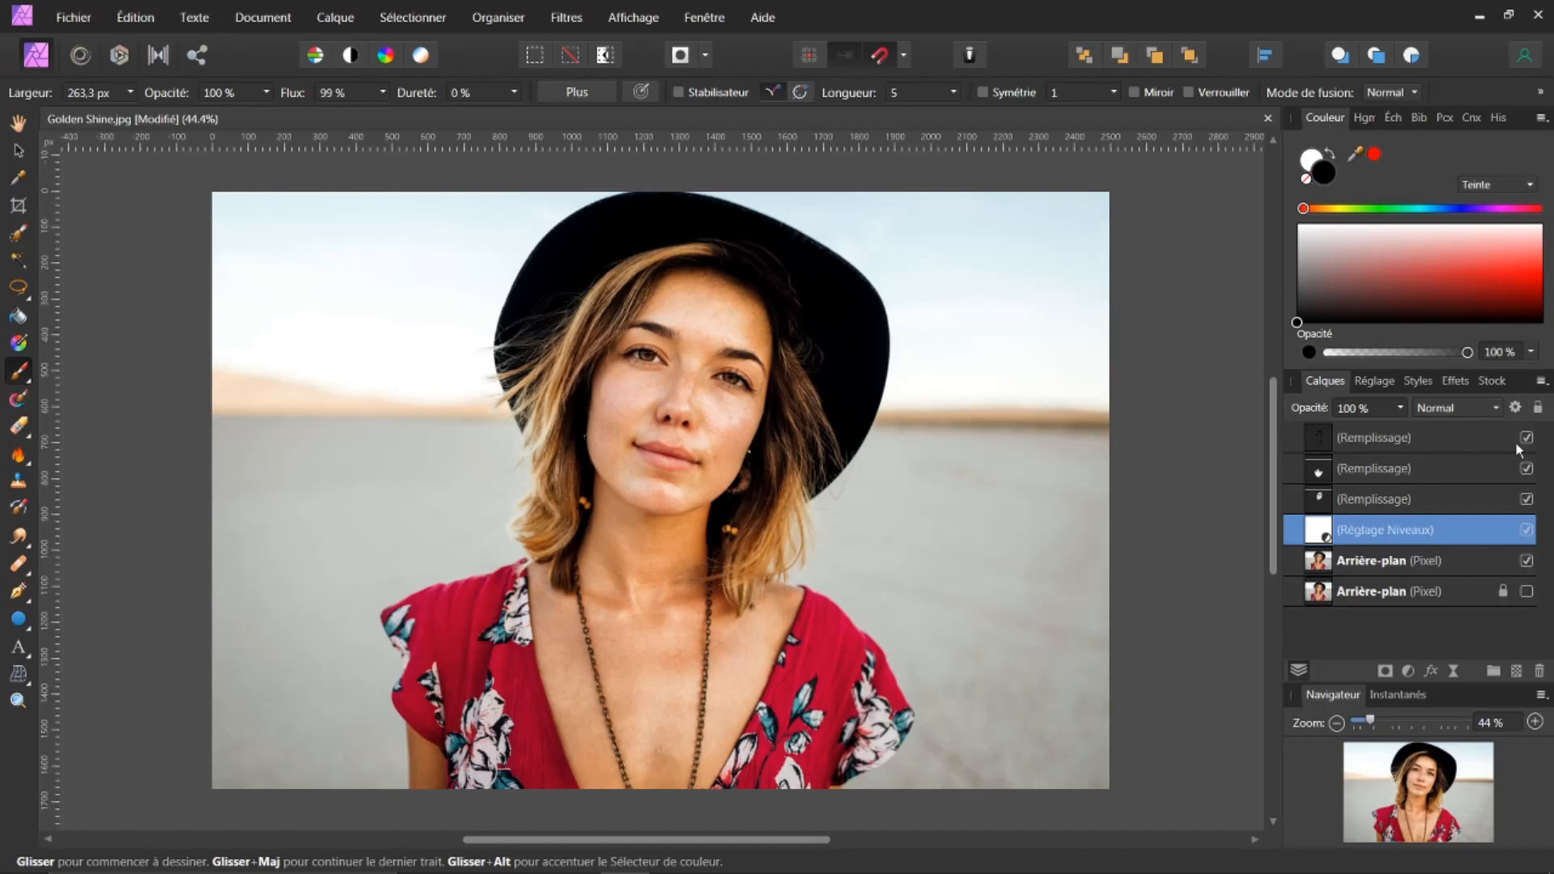
Step: Merge the visible layers into a new pixel layer and move it to the top of the layer stack
right_click(1378, 531)
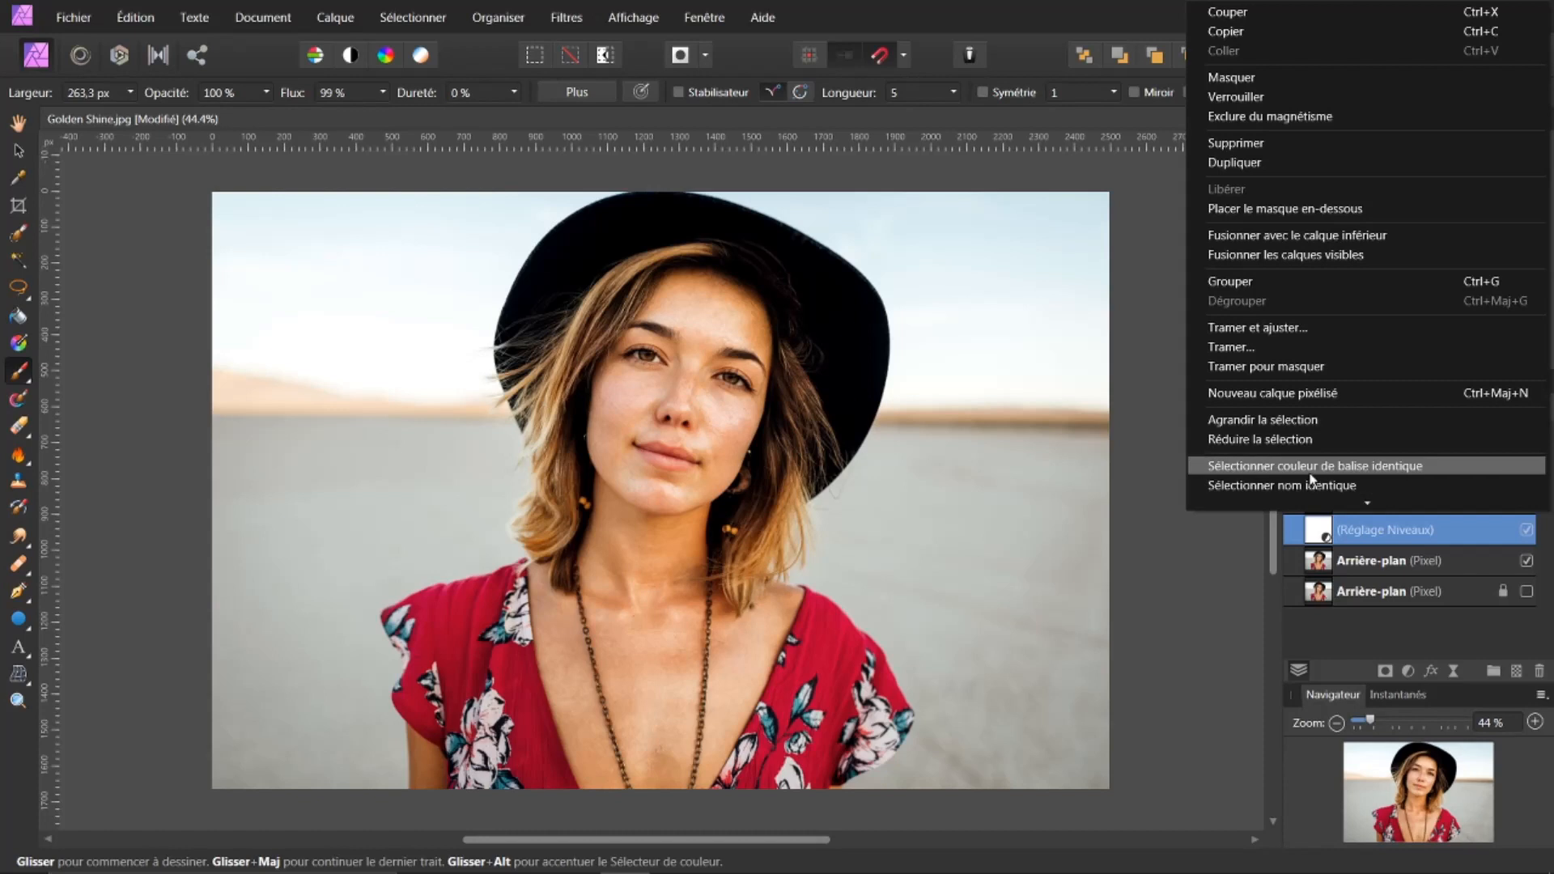
click(1295, 256)
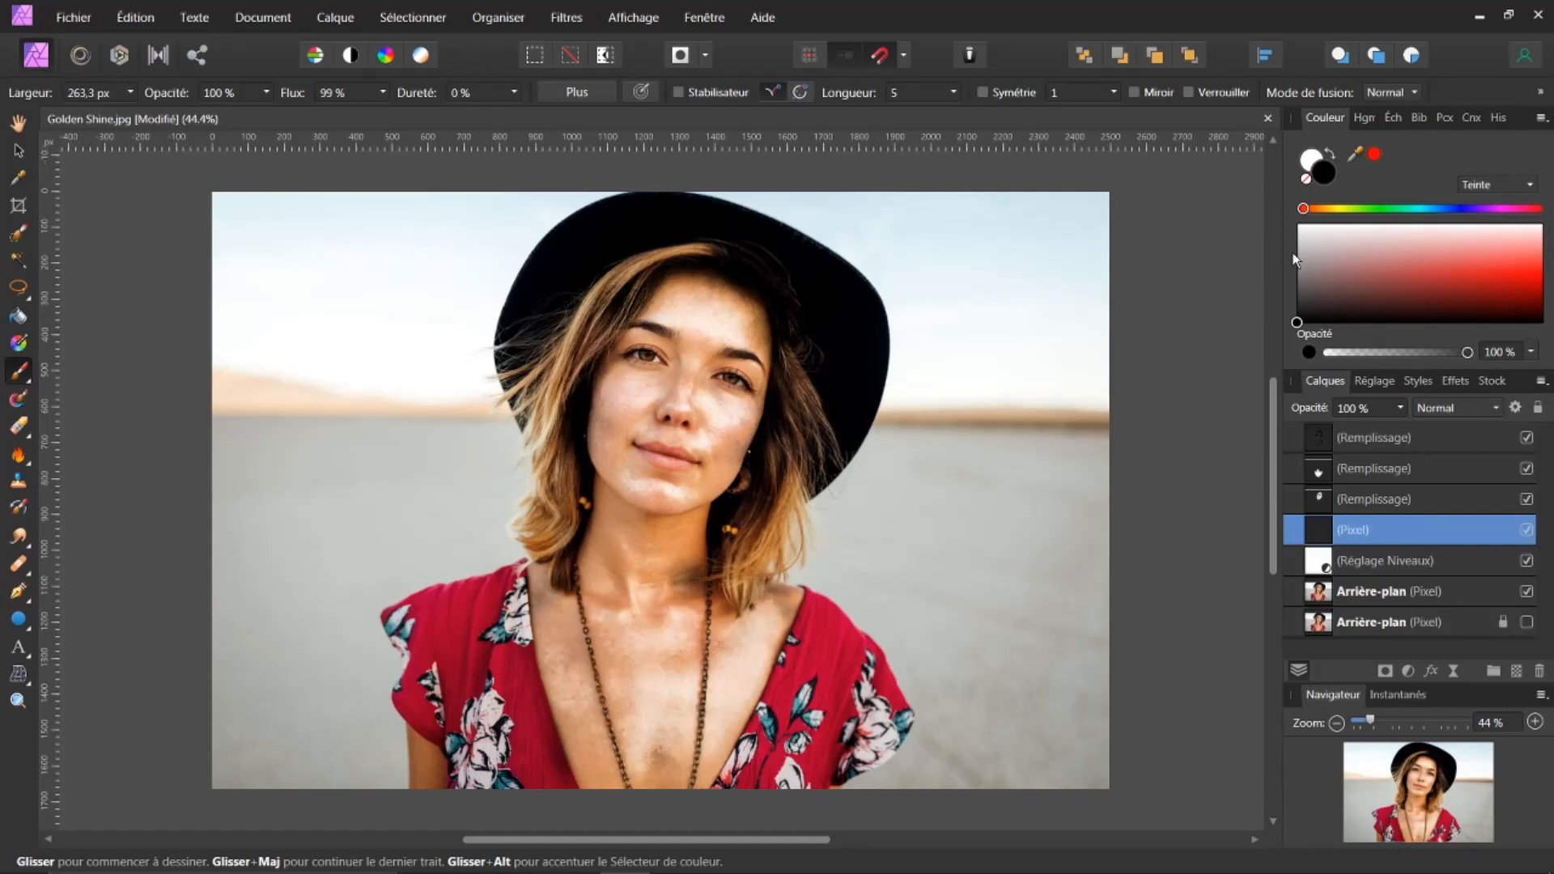
drag(1321, 534, 1315, 439)
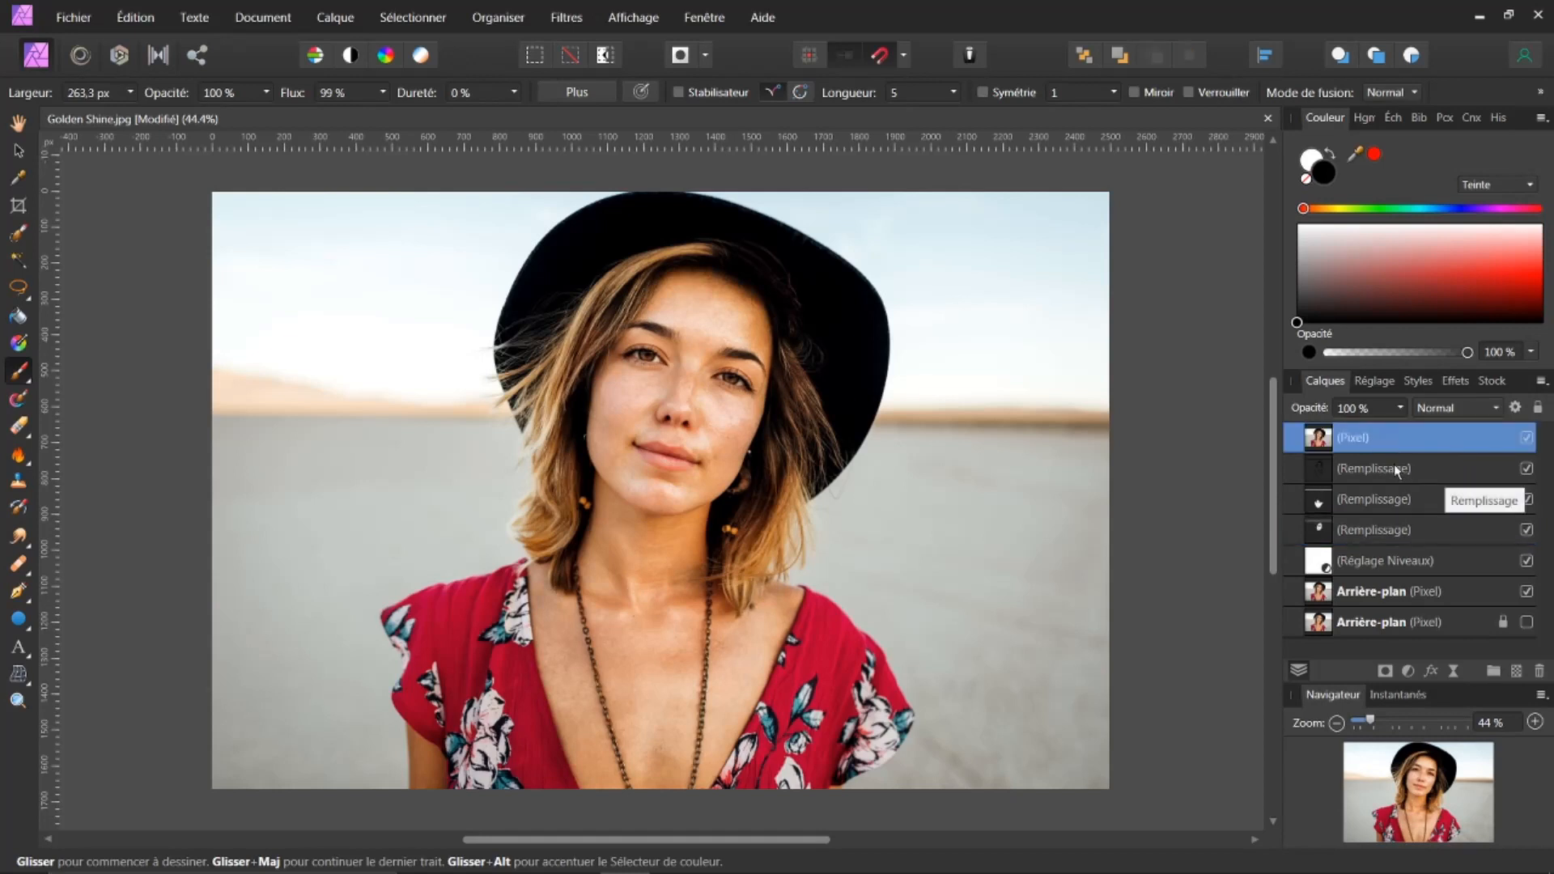
Step: Hide and delete the three fill layers, the Levels adjustment and the background copy, keeping the merged layer and the original background
click(1486, 469)
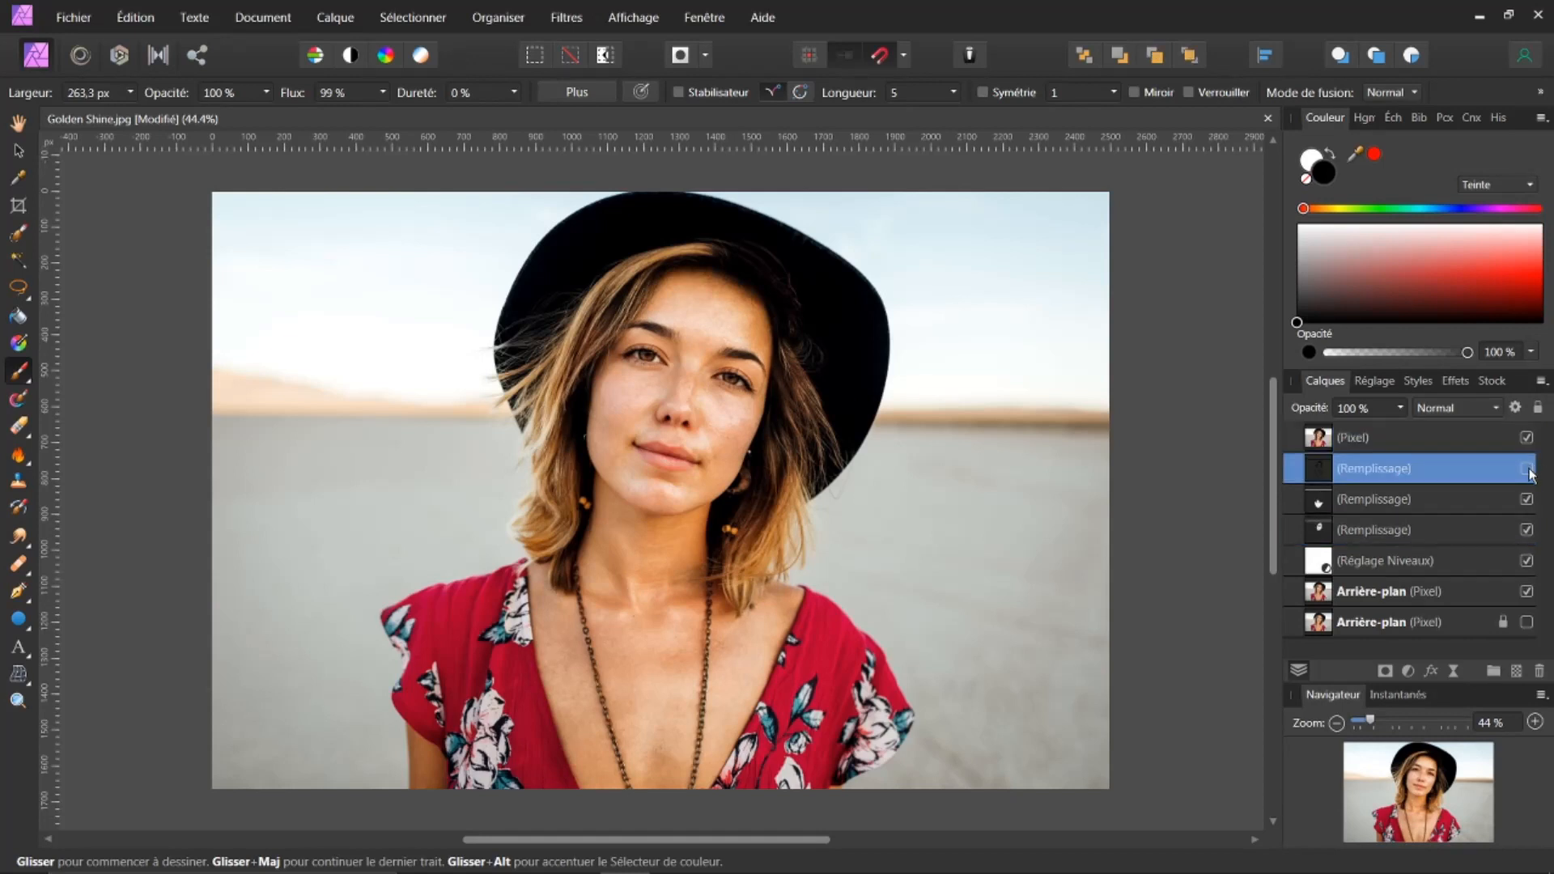
drag(1527, 533, 1529, 595)
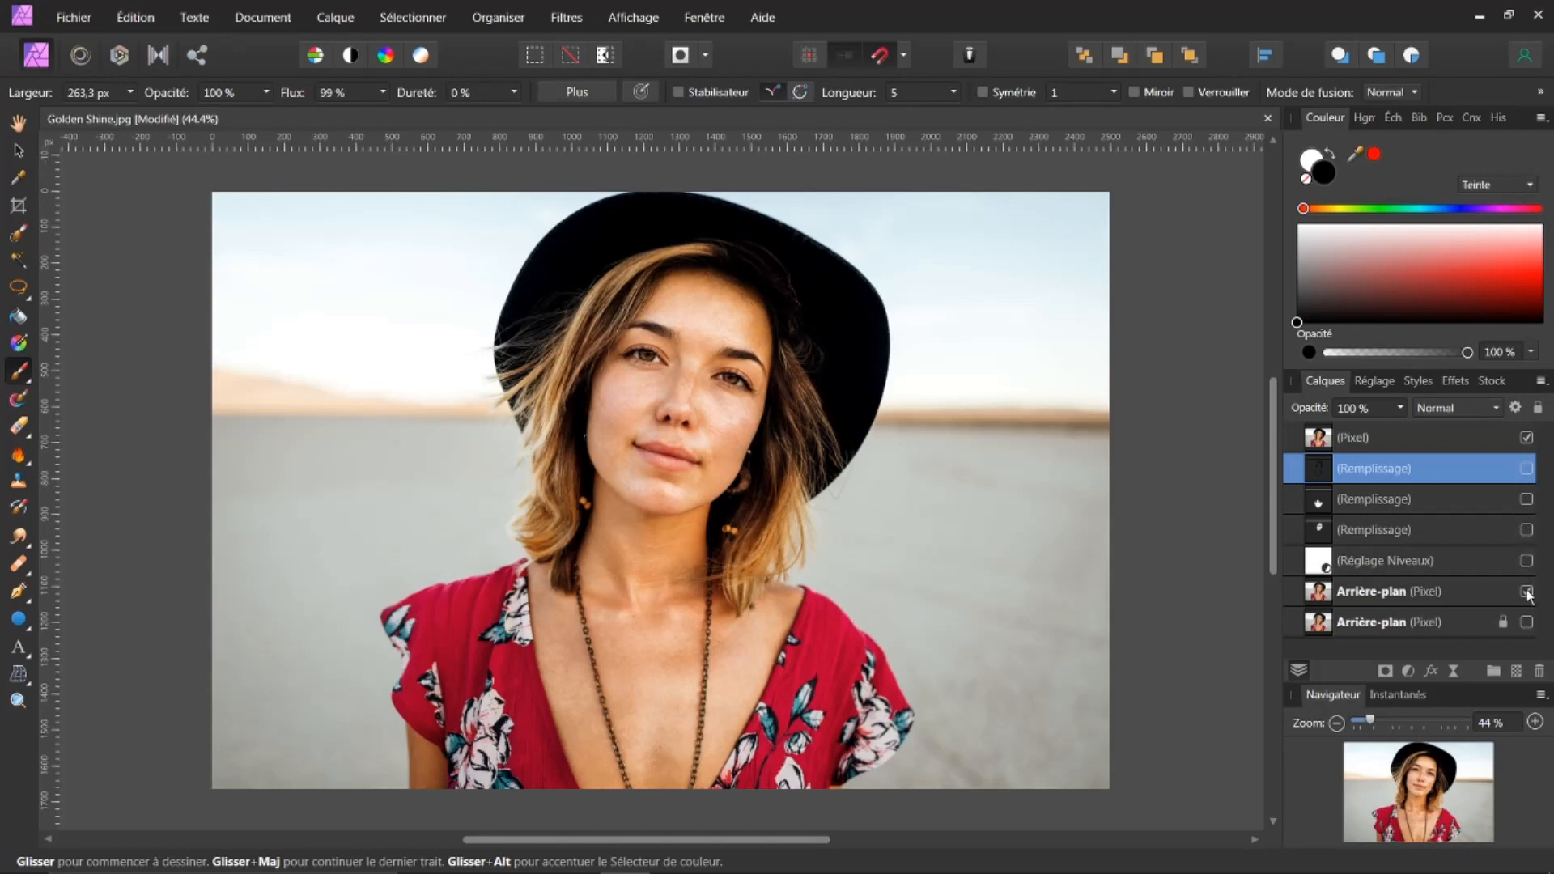
double_click(1362, 468)
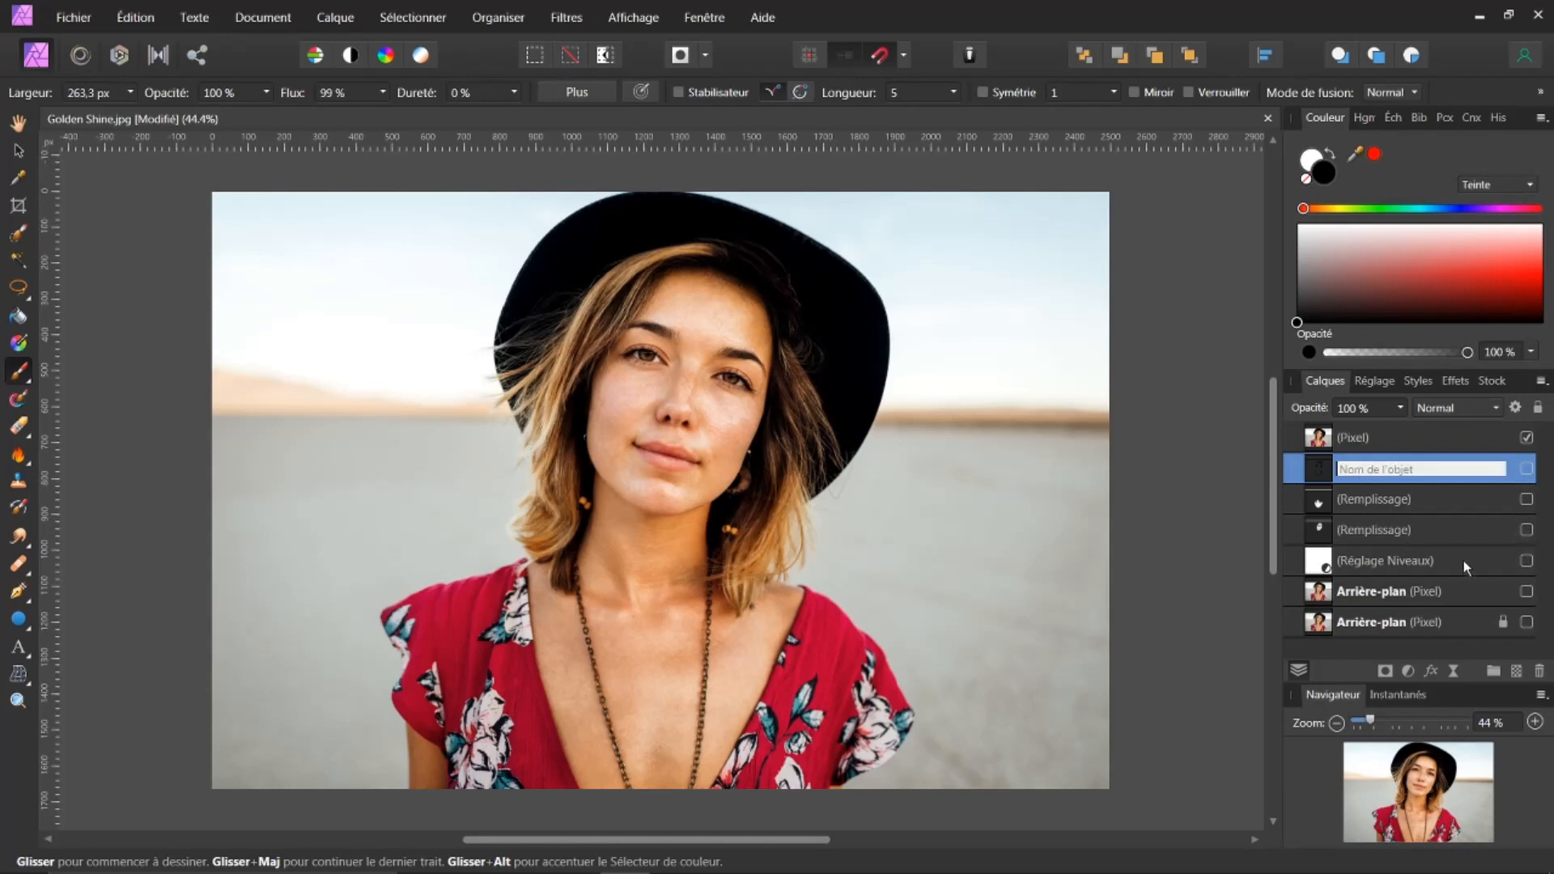
click(1540, 672)
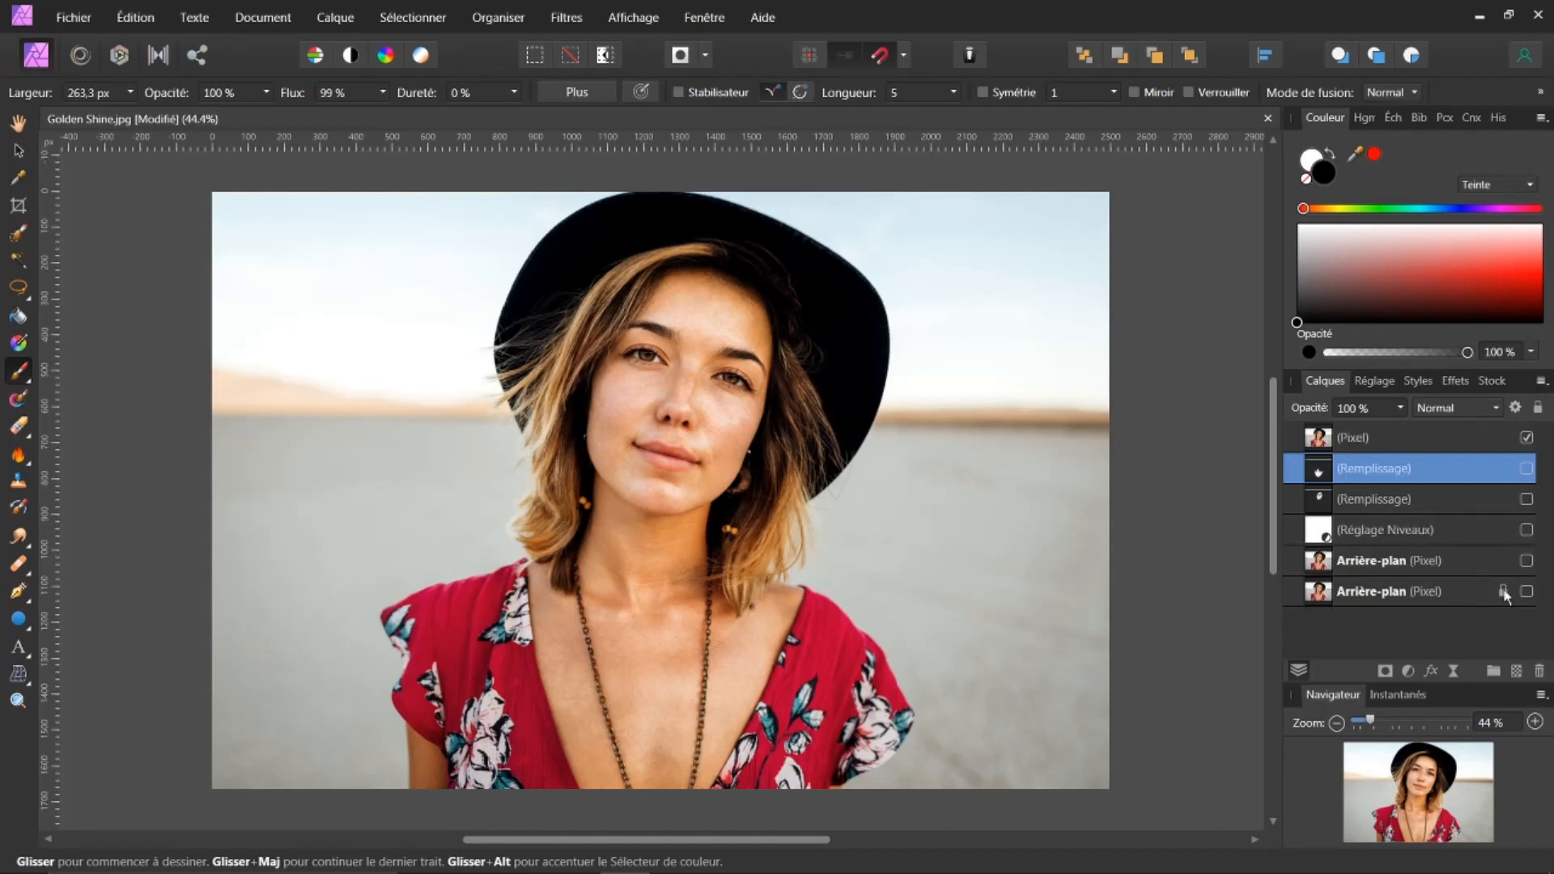
click(1540, 673)
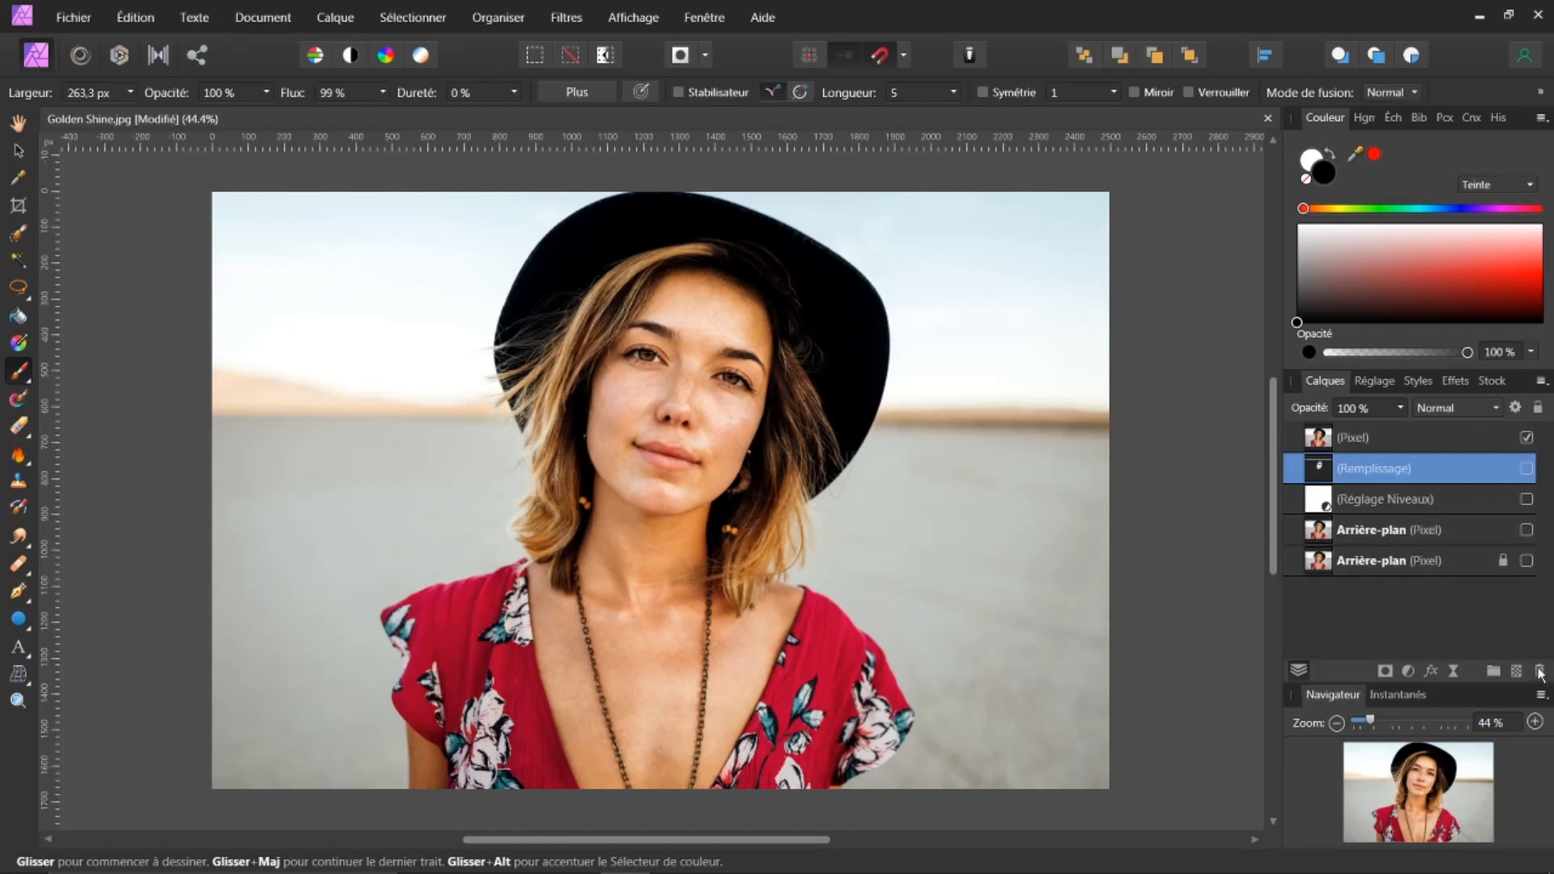
click(1540, 672)
click(1540, 672)
click(1539, 672)
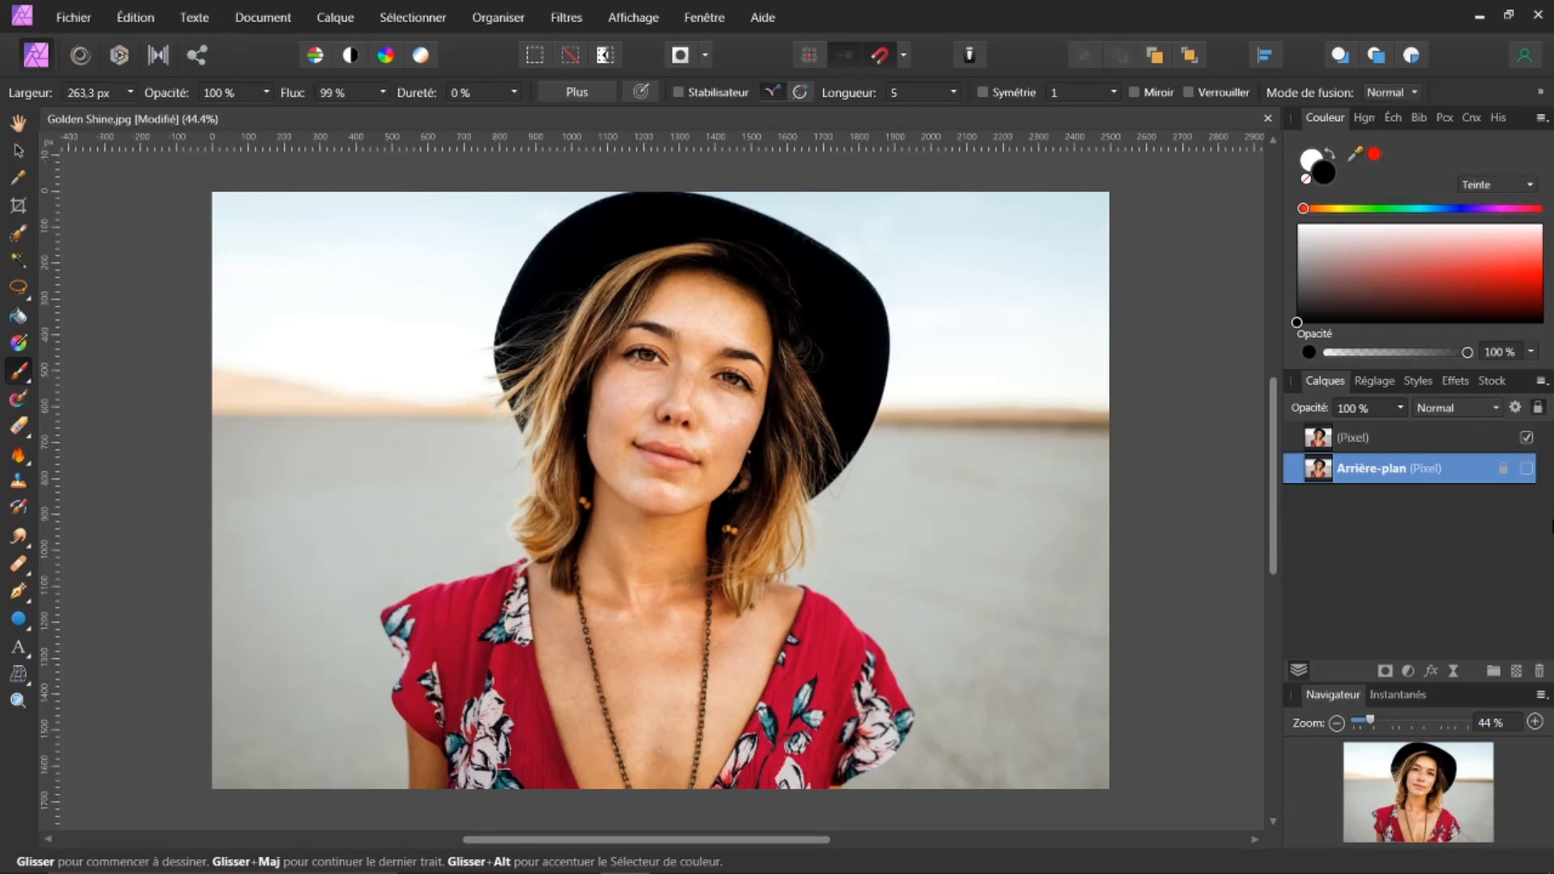
Step: Show the original background and compare before and after by hiding and reshowing the merged layer
click(1527, 470)
click(1527, 439)
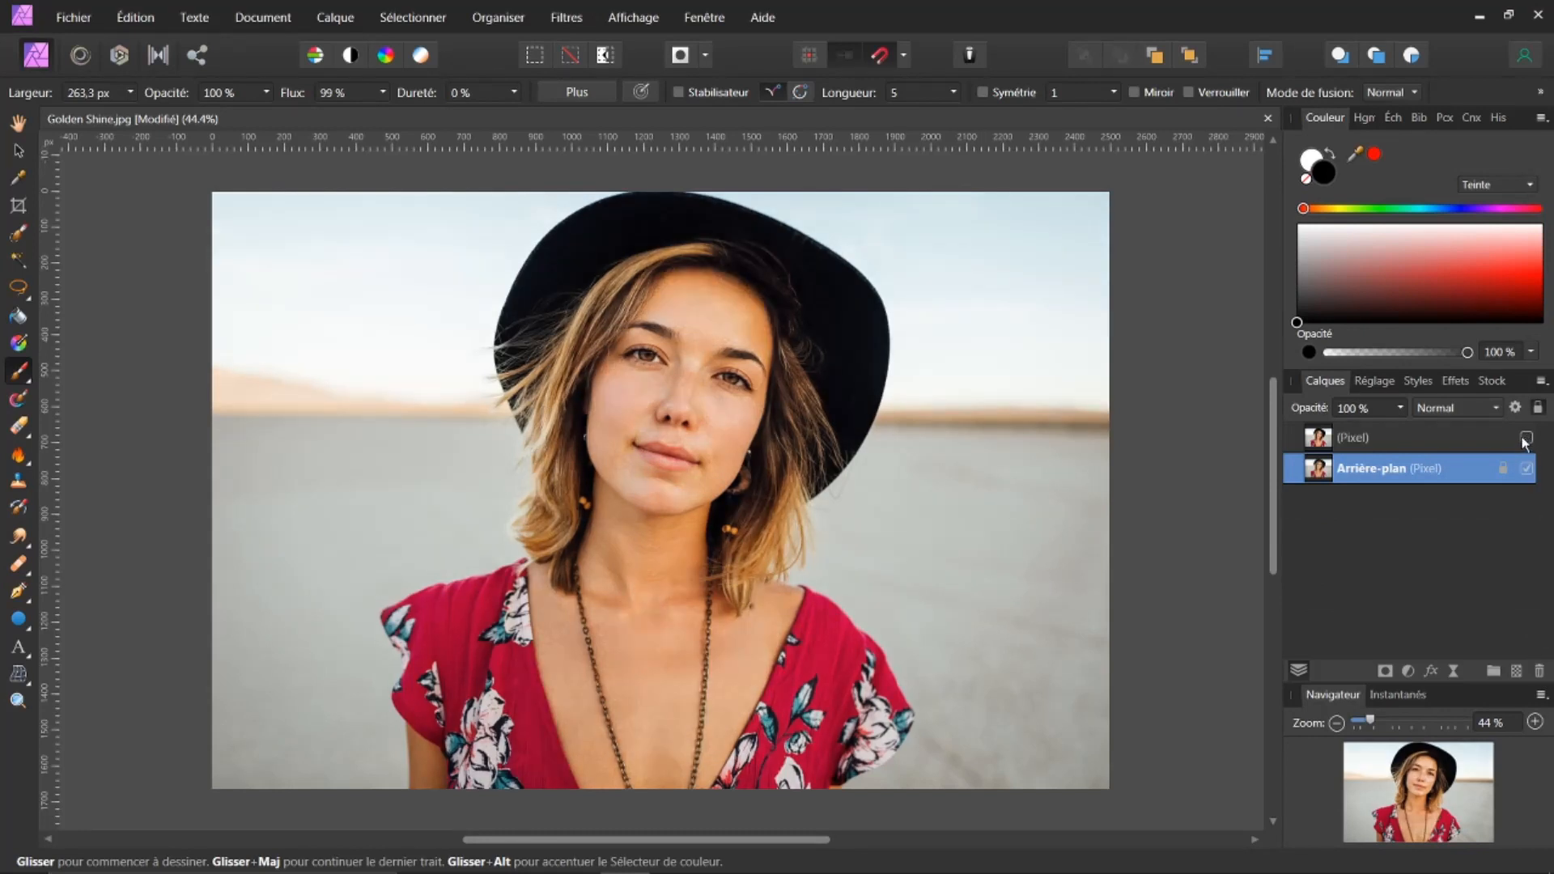
click(1527, 438)
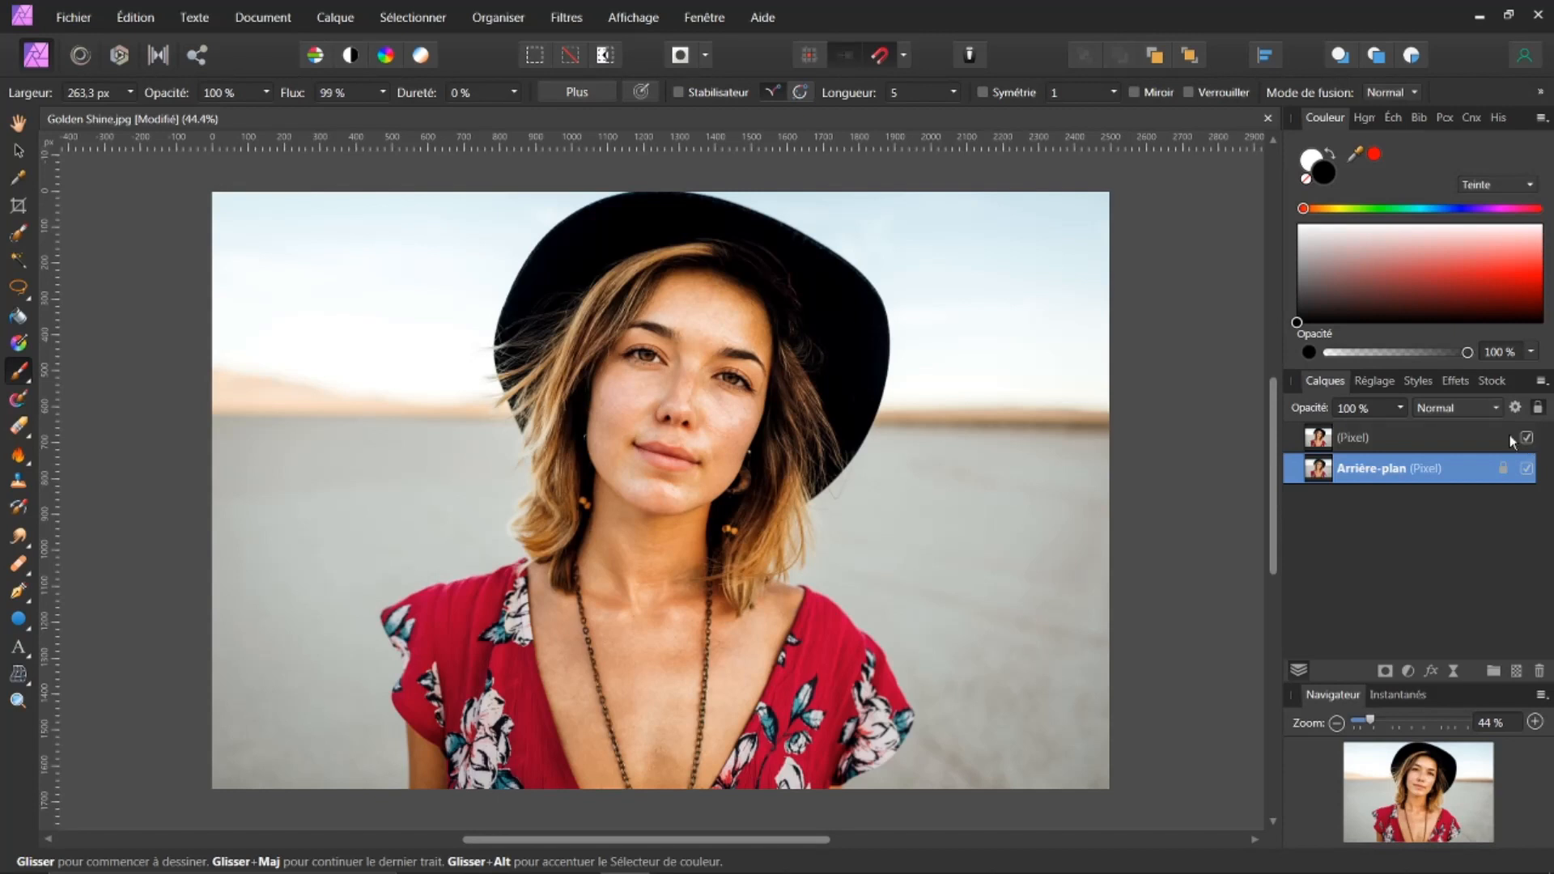
Step: Add a new fill layer above the merged portrait layer and colour it pure red
scroll(698, 411, up, 5)
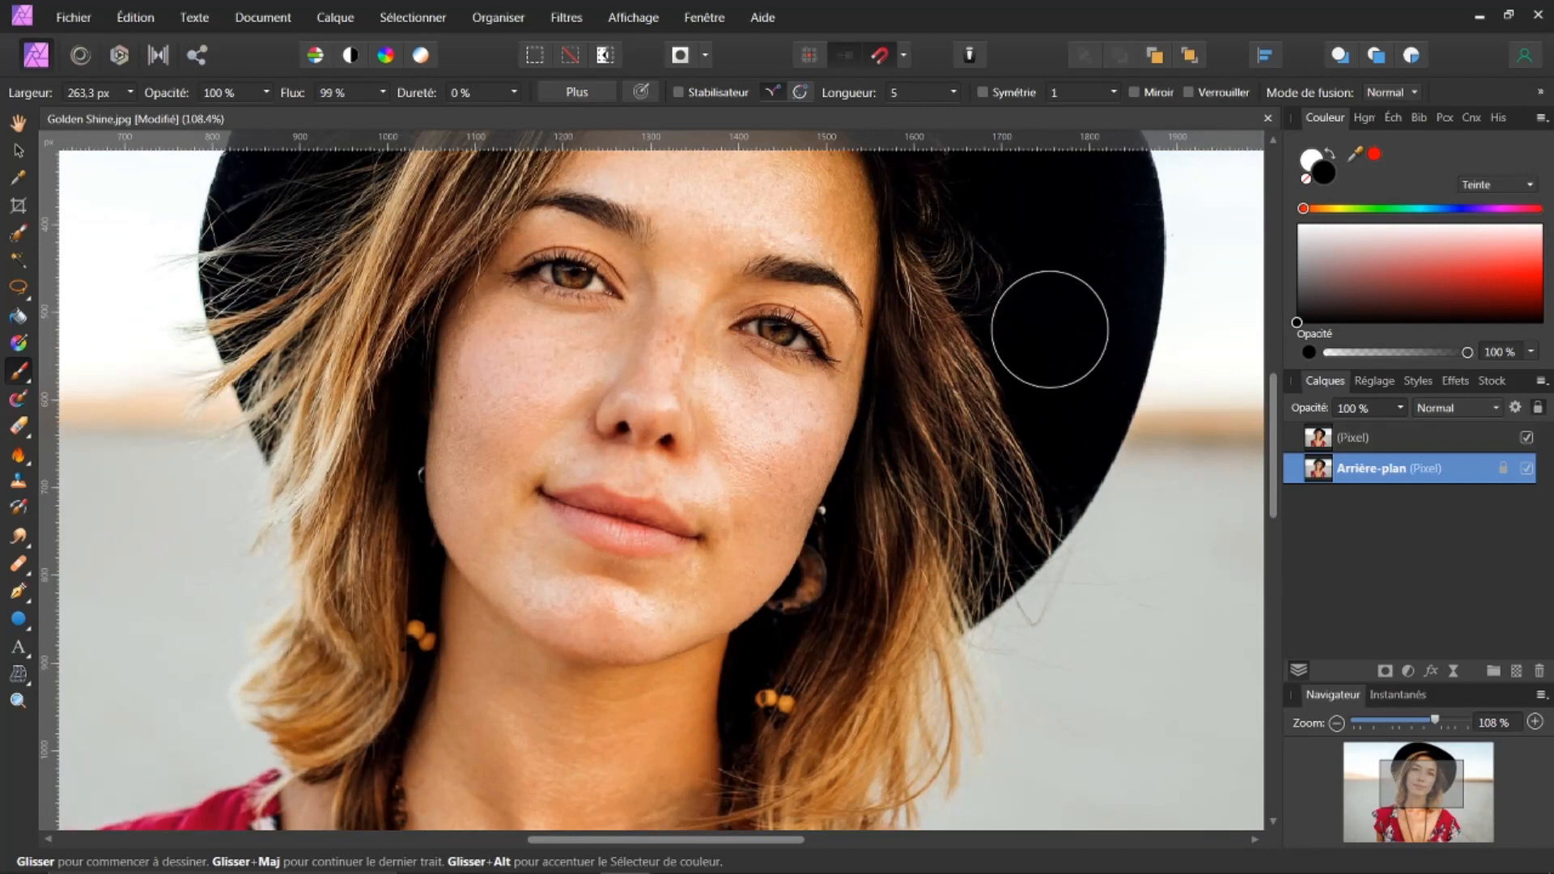
click(1325, 441)
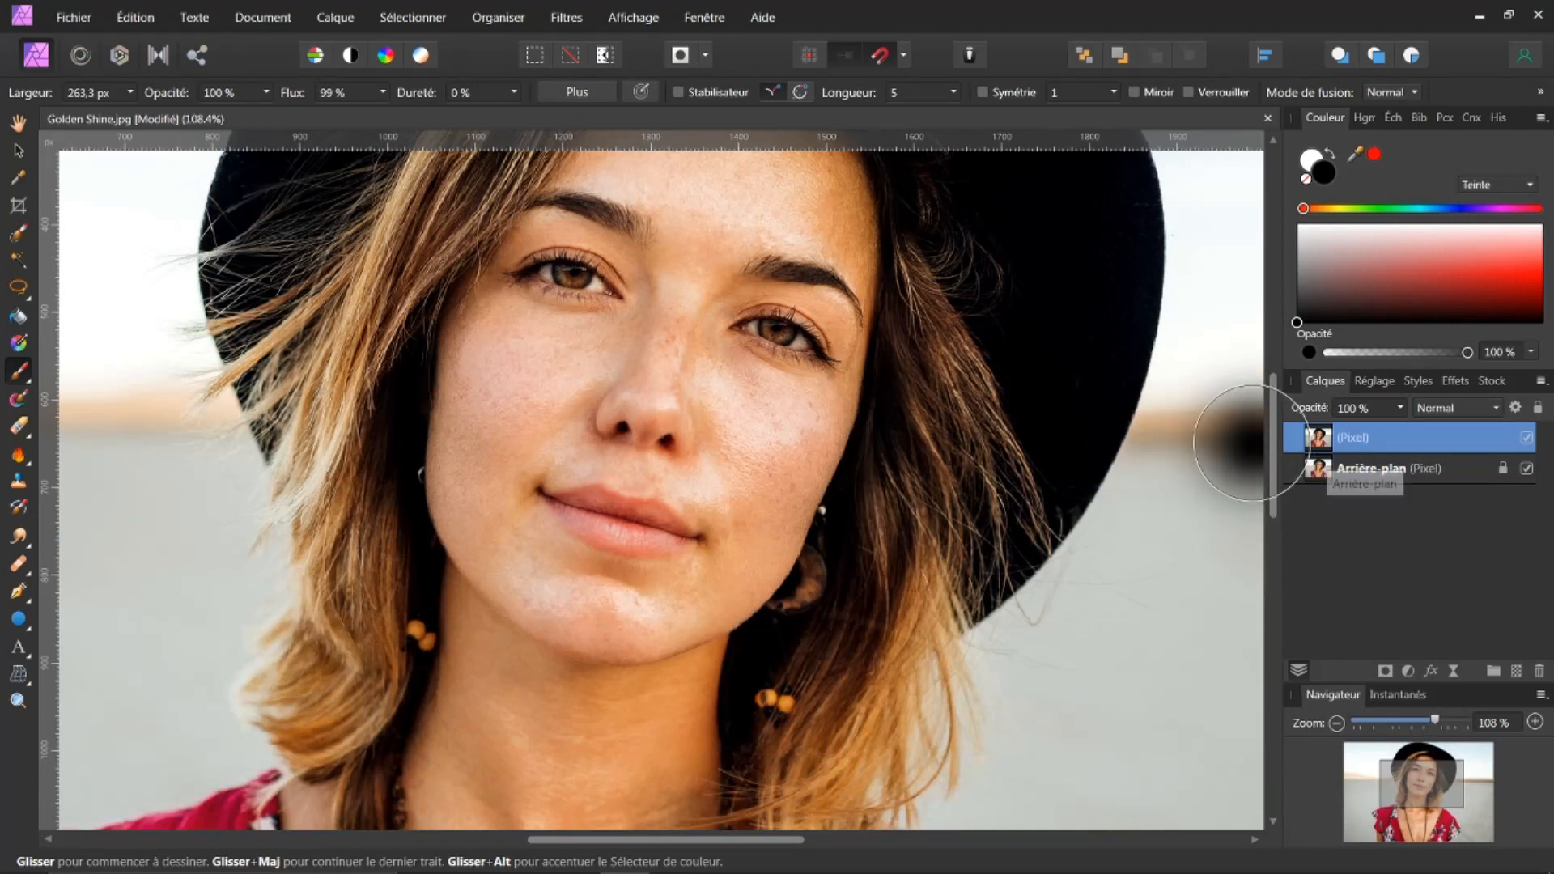
click(603, 347)
key(ctrl+z)
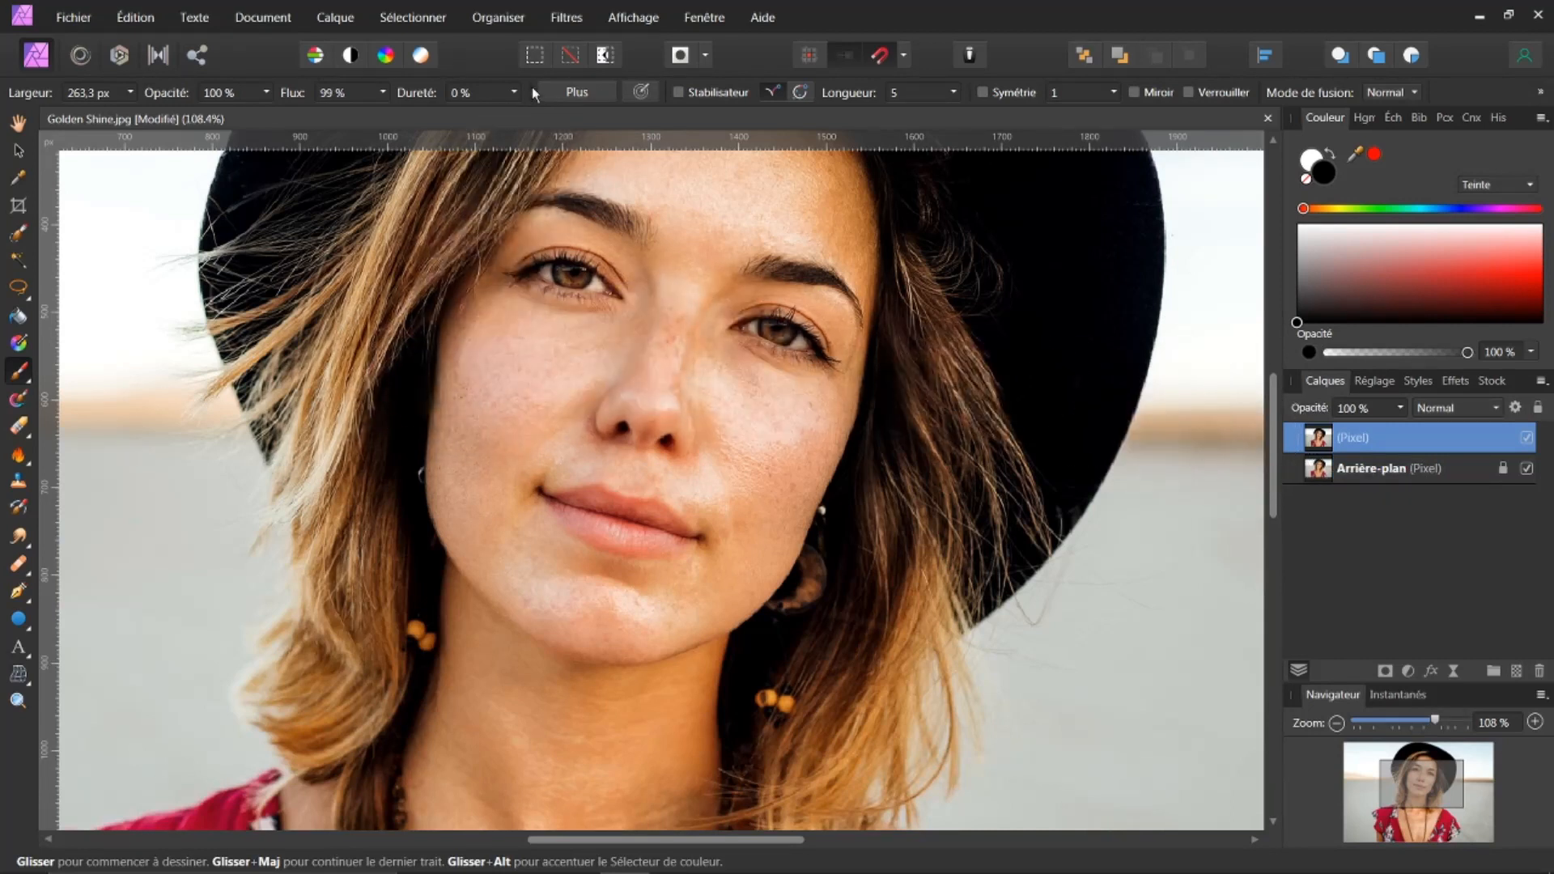
click(384, 18)
mouse_move(331, 20)
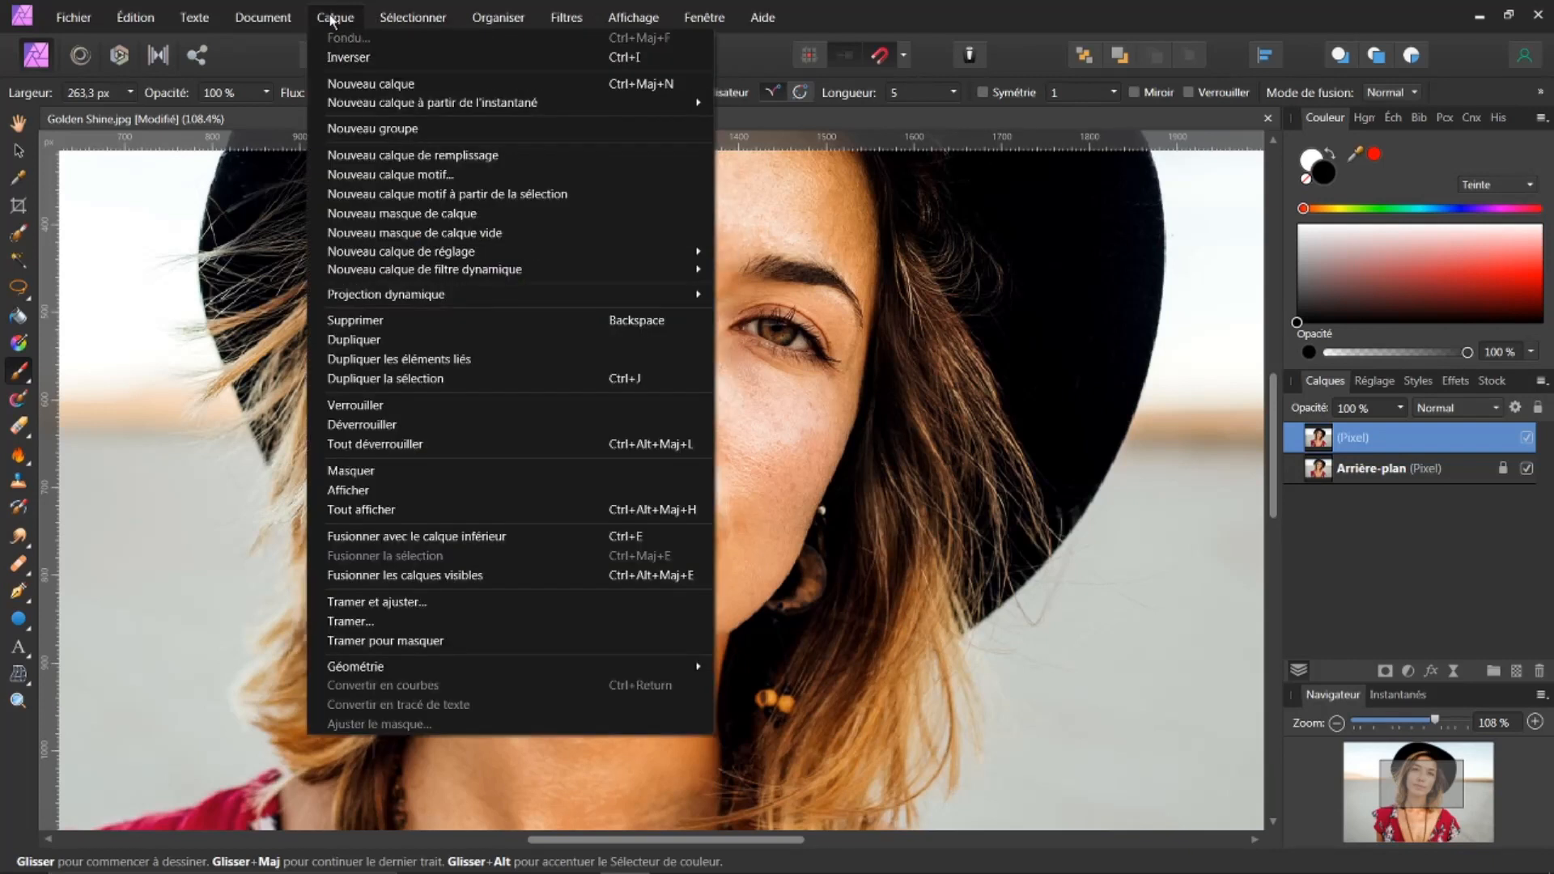
click(395, 153)
click(1430, 256)
drag(1503, 280, 1542, 285)
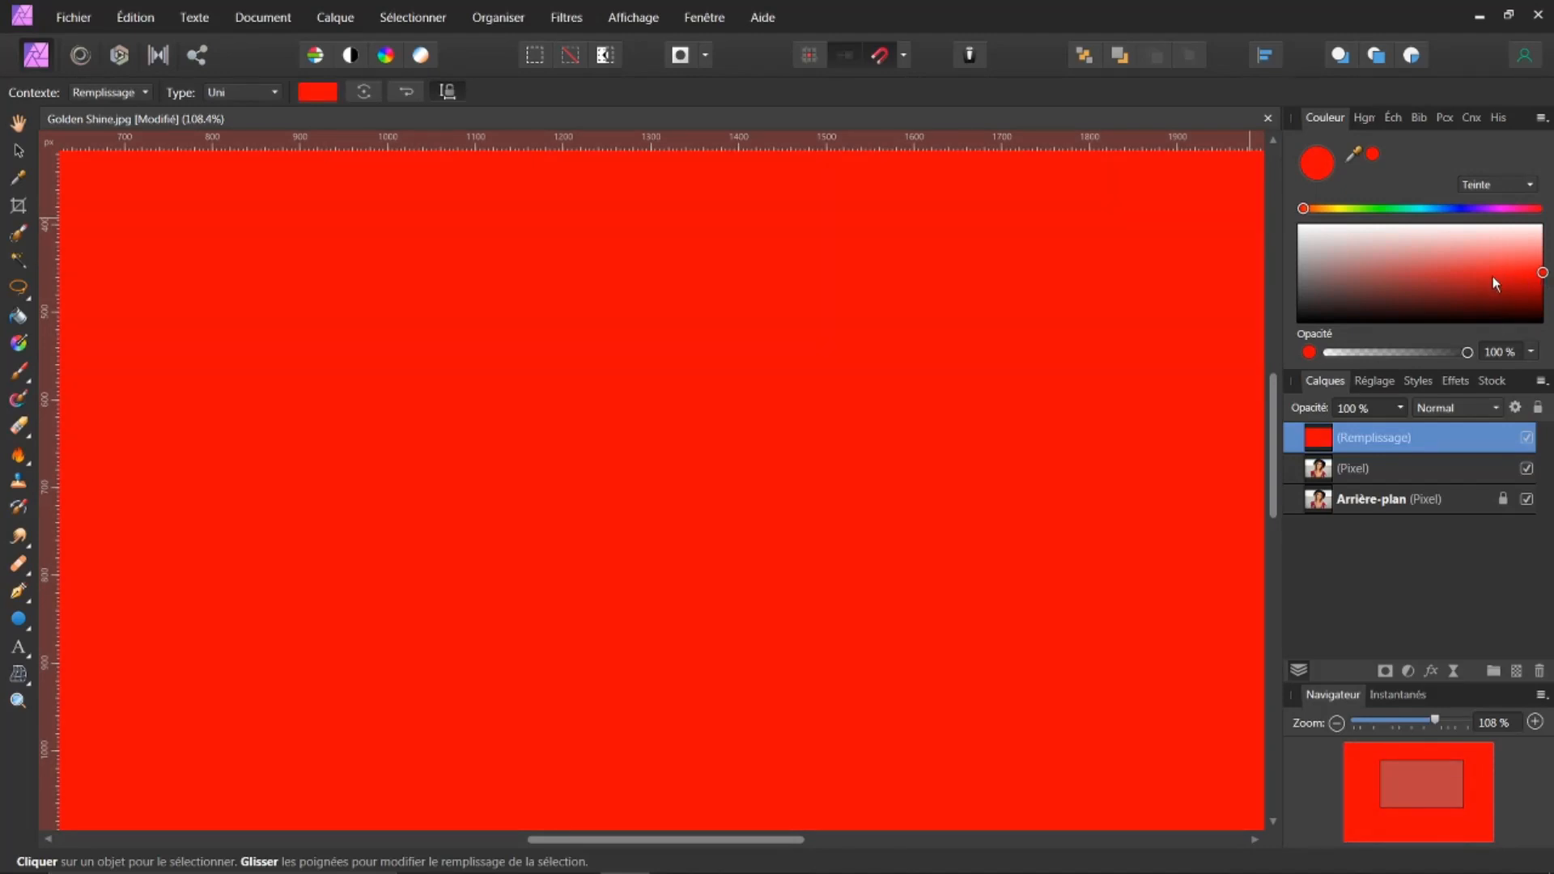
click(1527, 438)
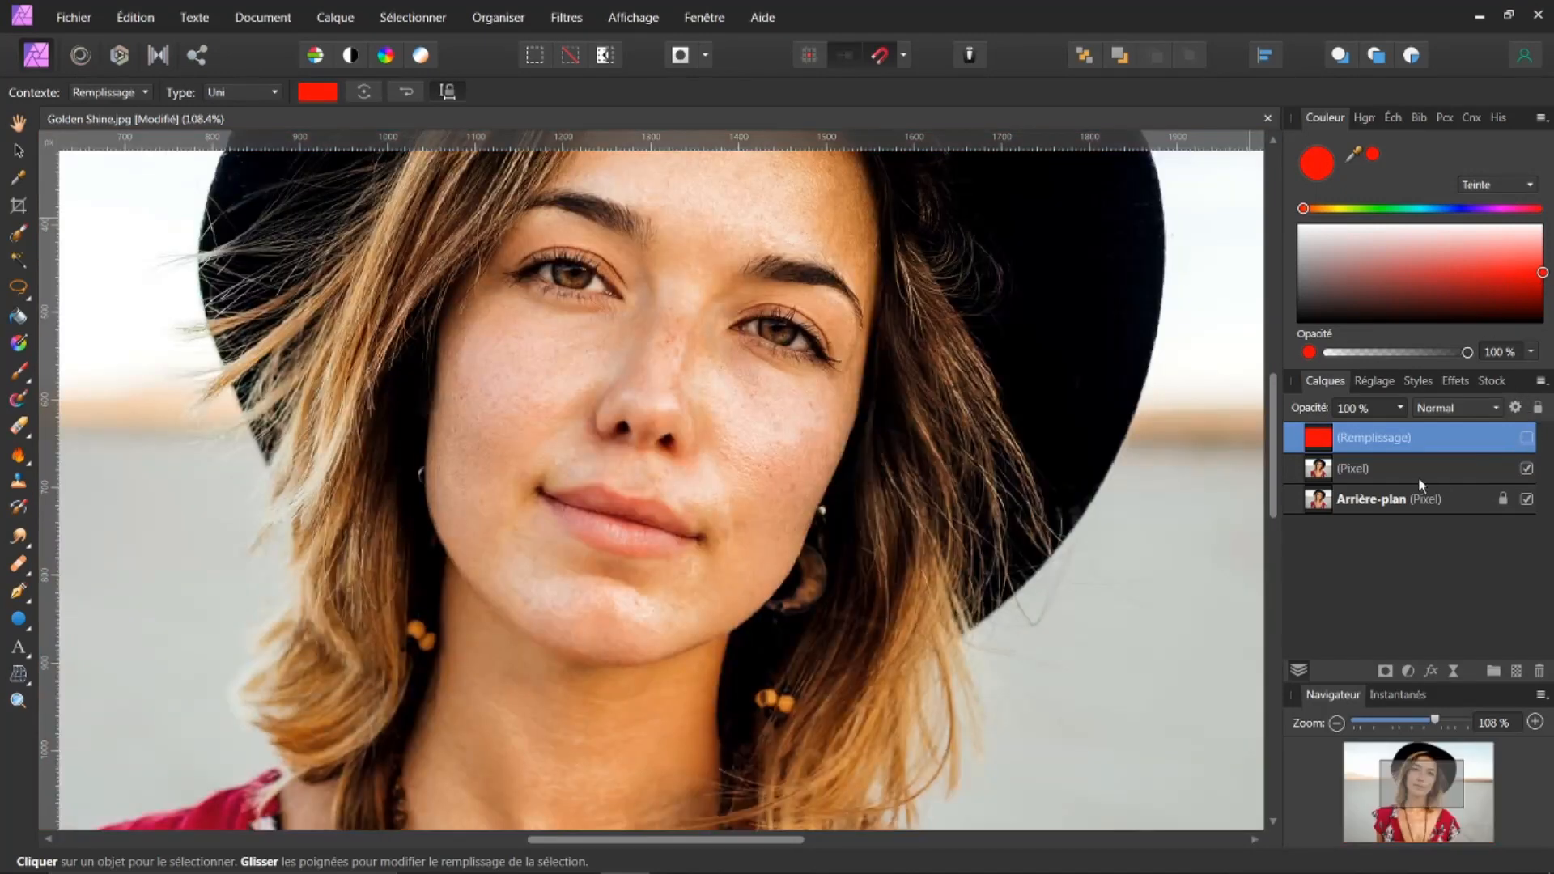
click(1335, 472)
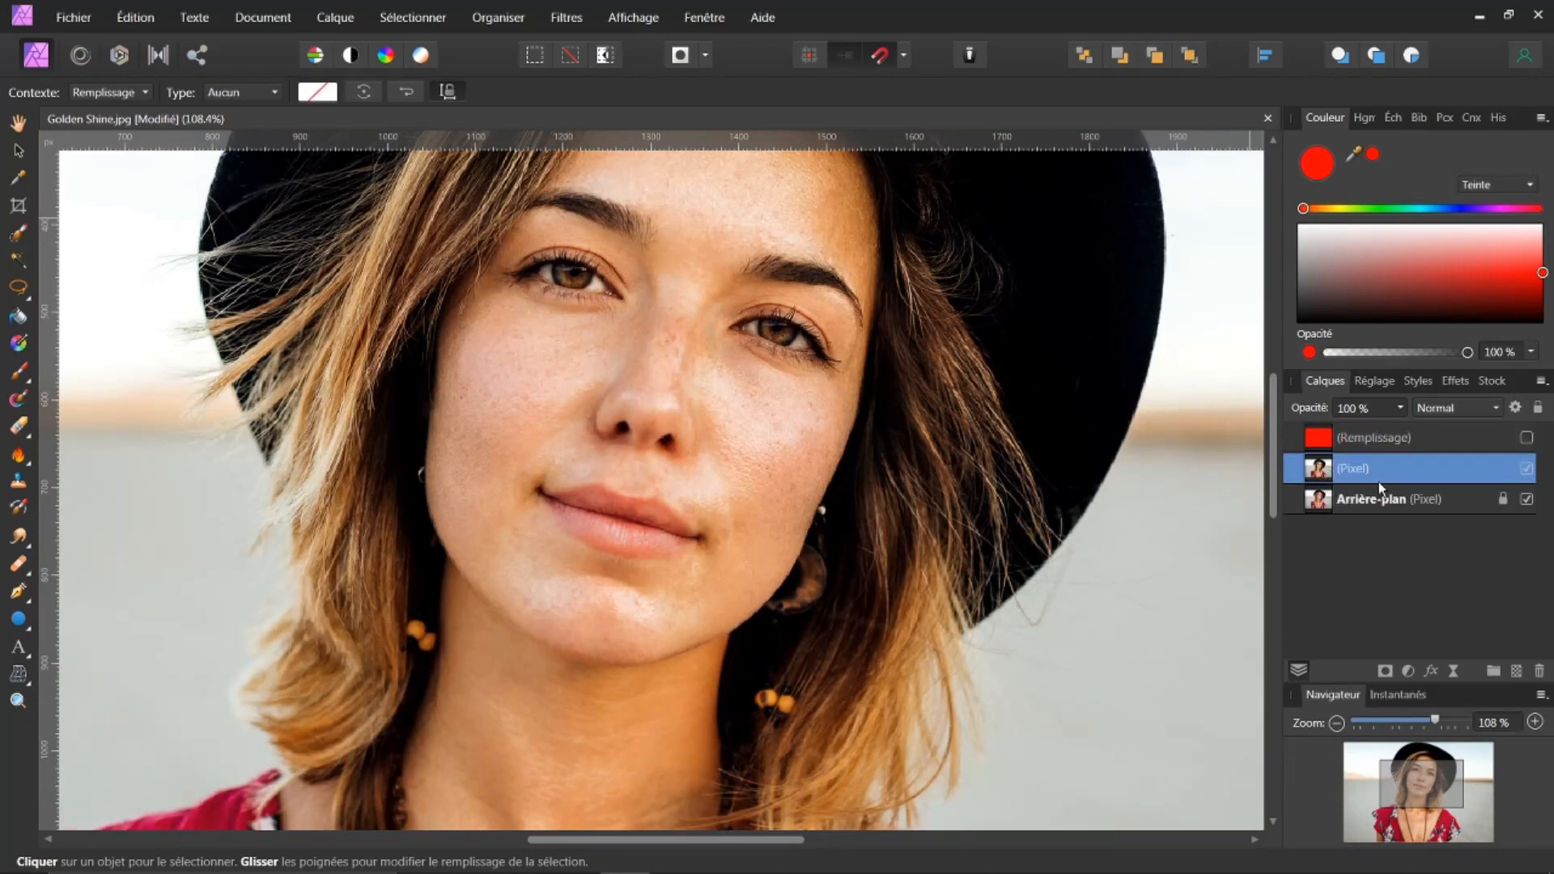
scroll(608, 542, up, 3)
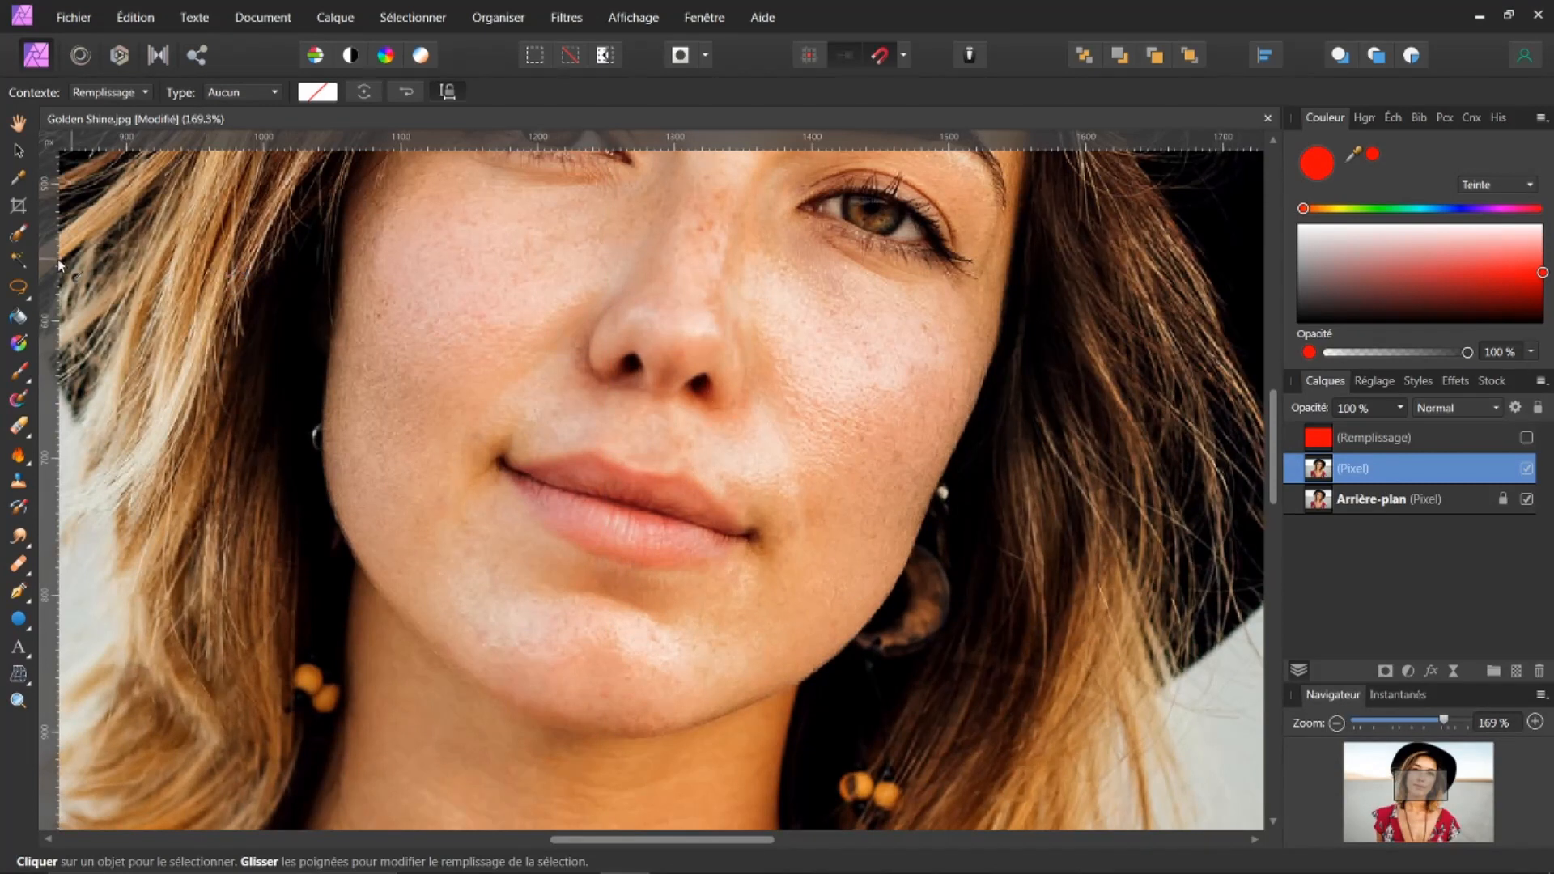
click(19, 290)
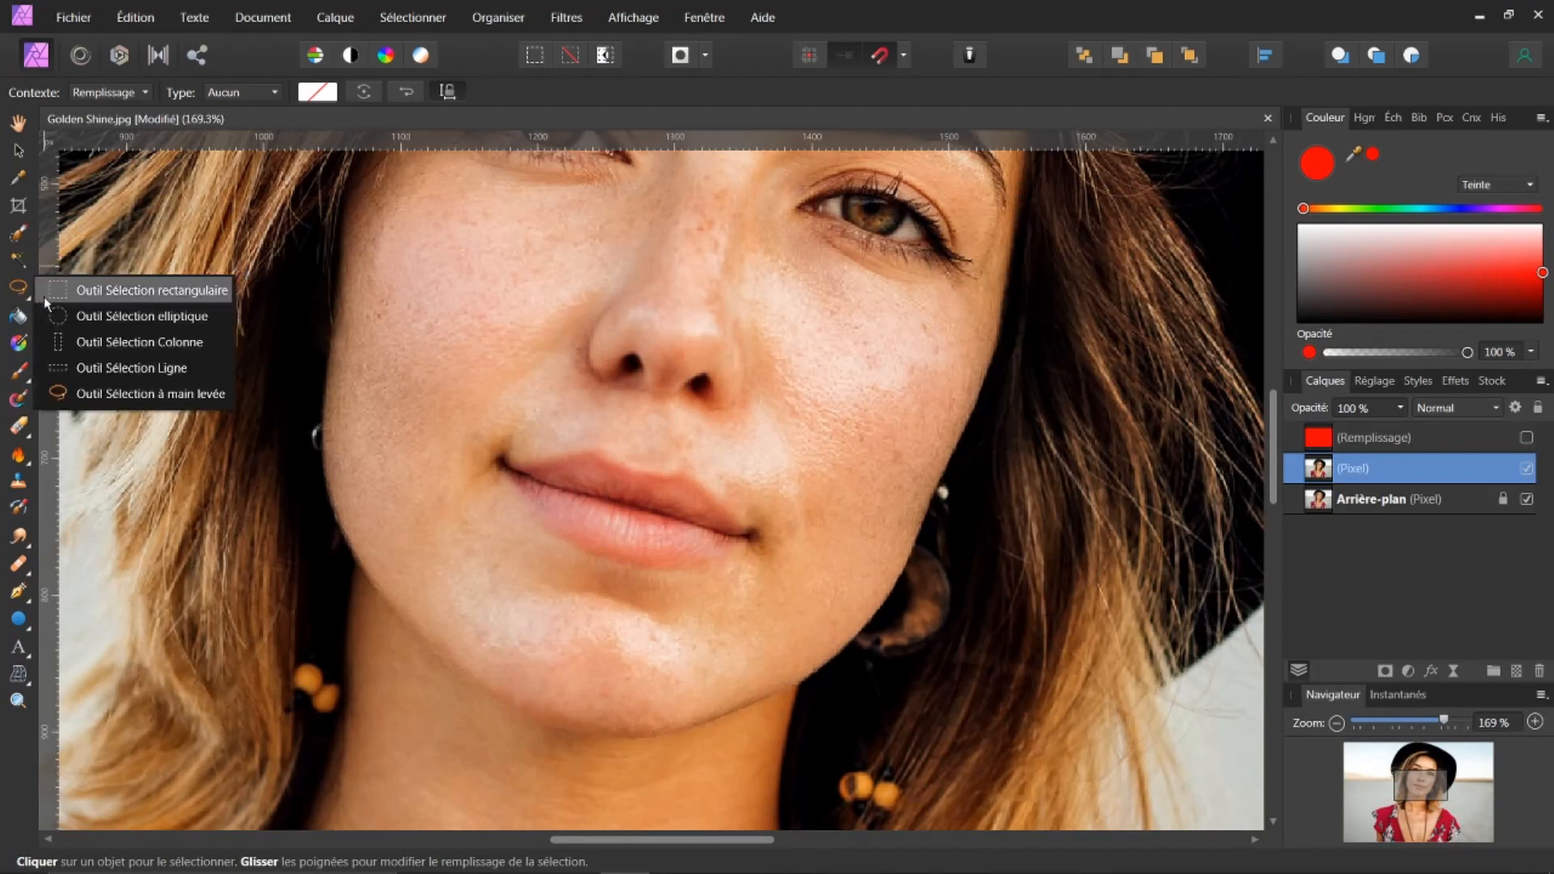
click(91, 390)
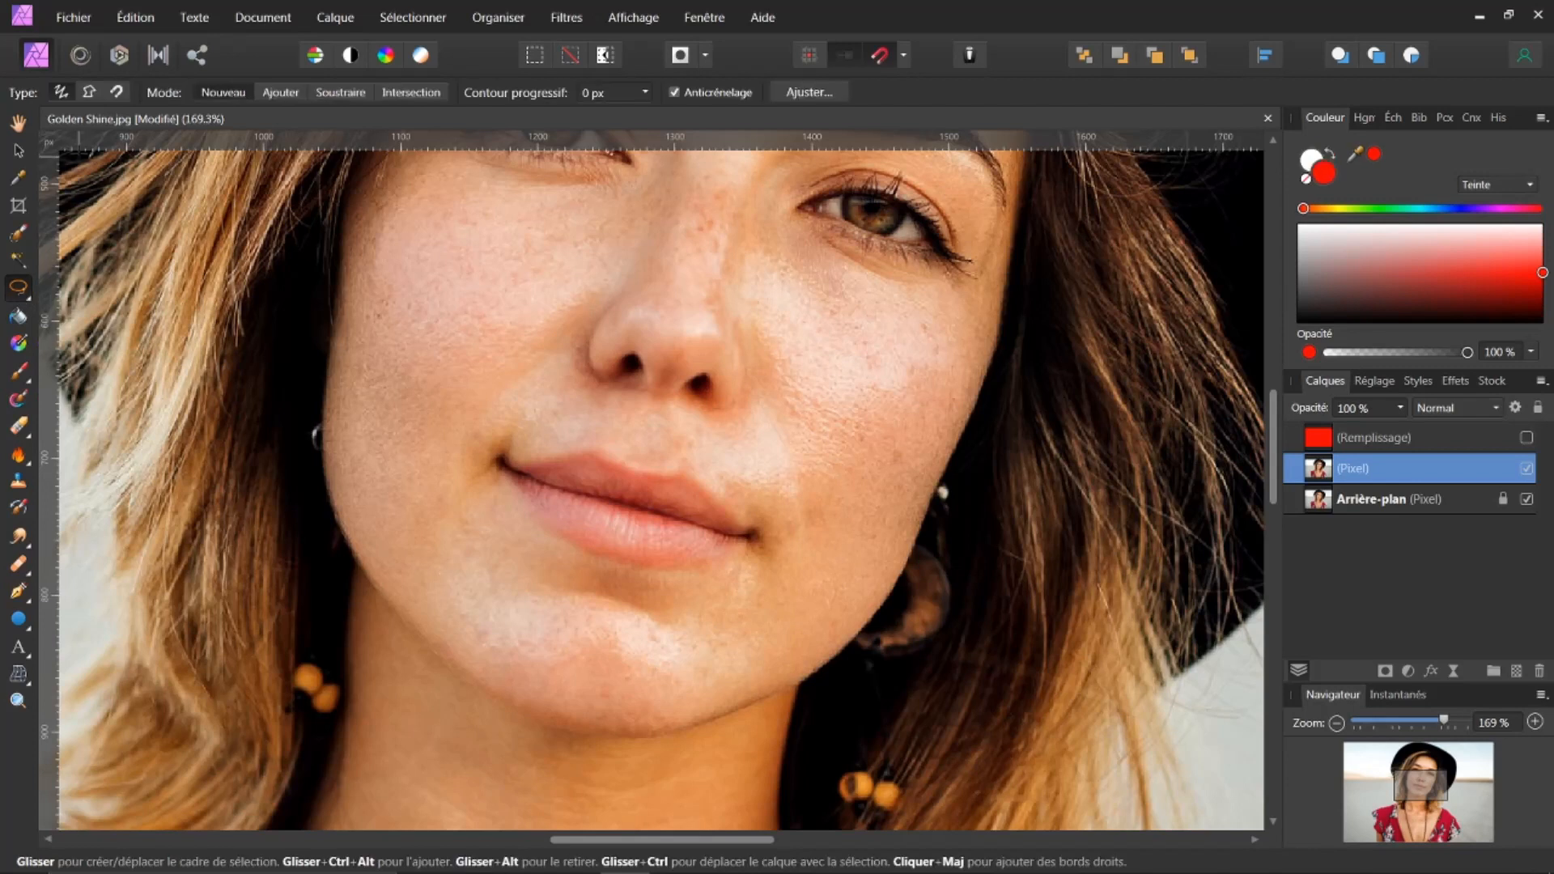
click(89, 94)
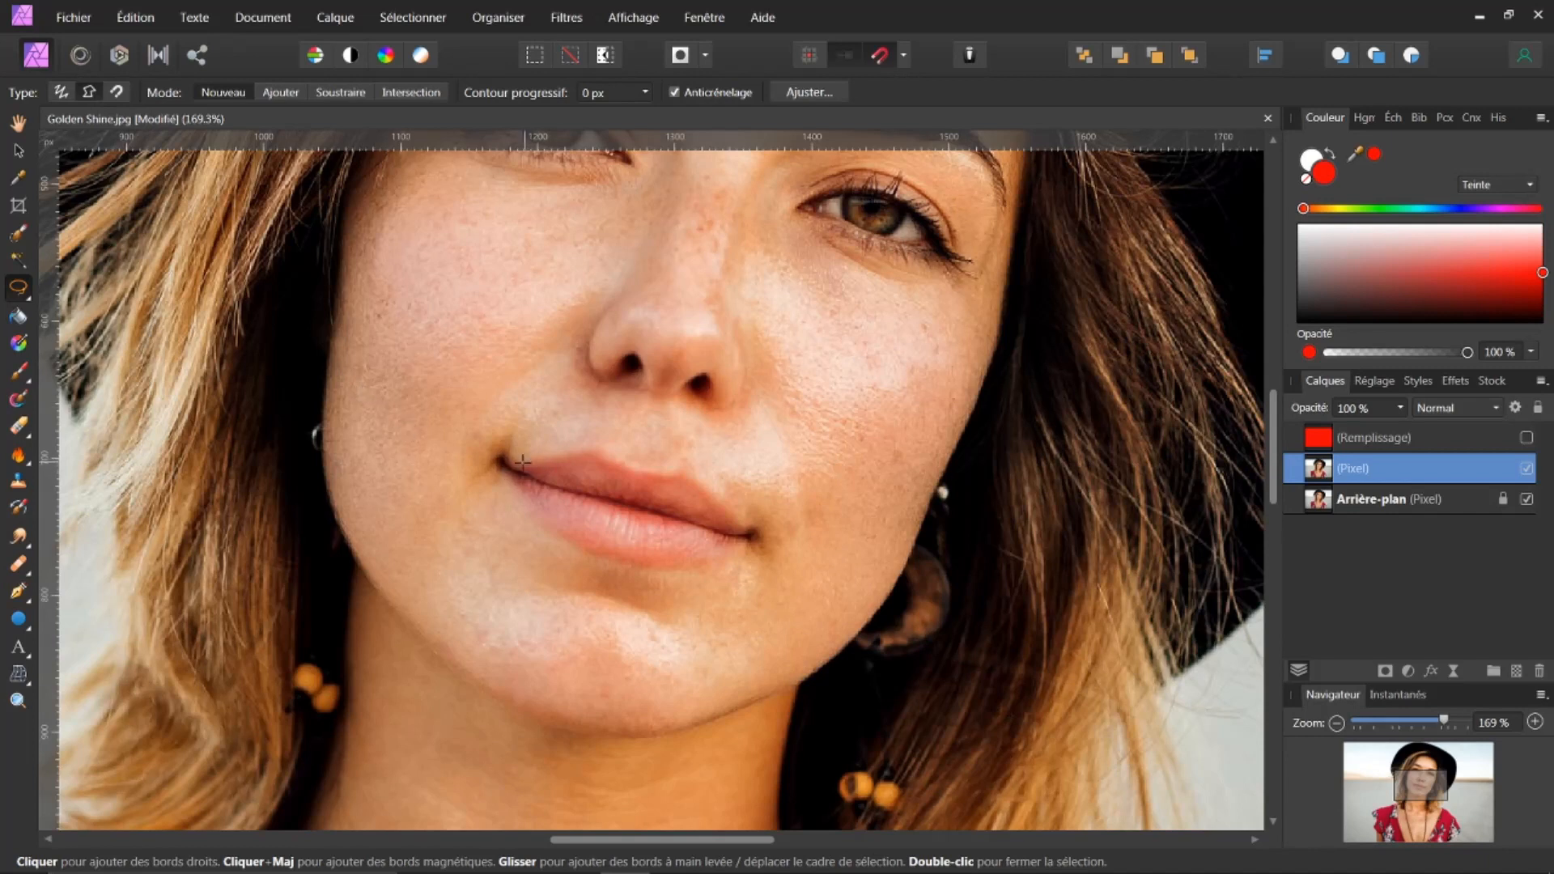
scroll(517, 463, up, 4)
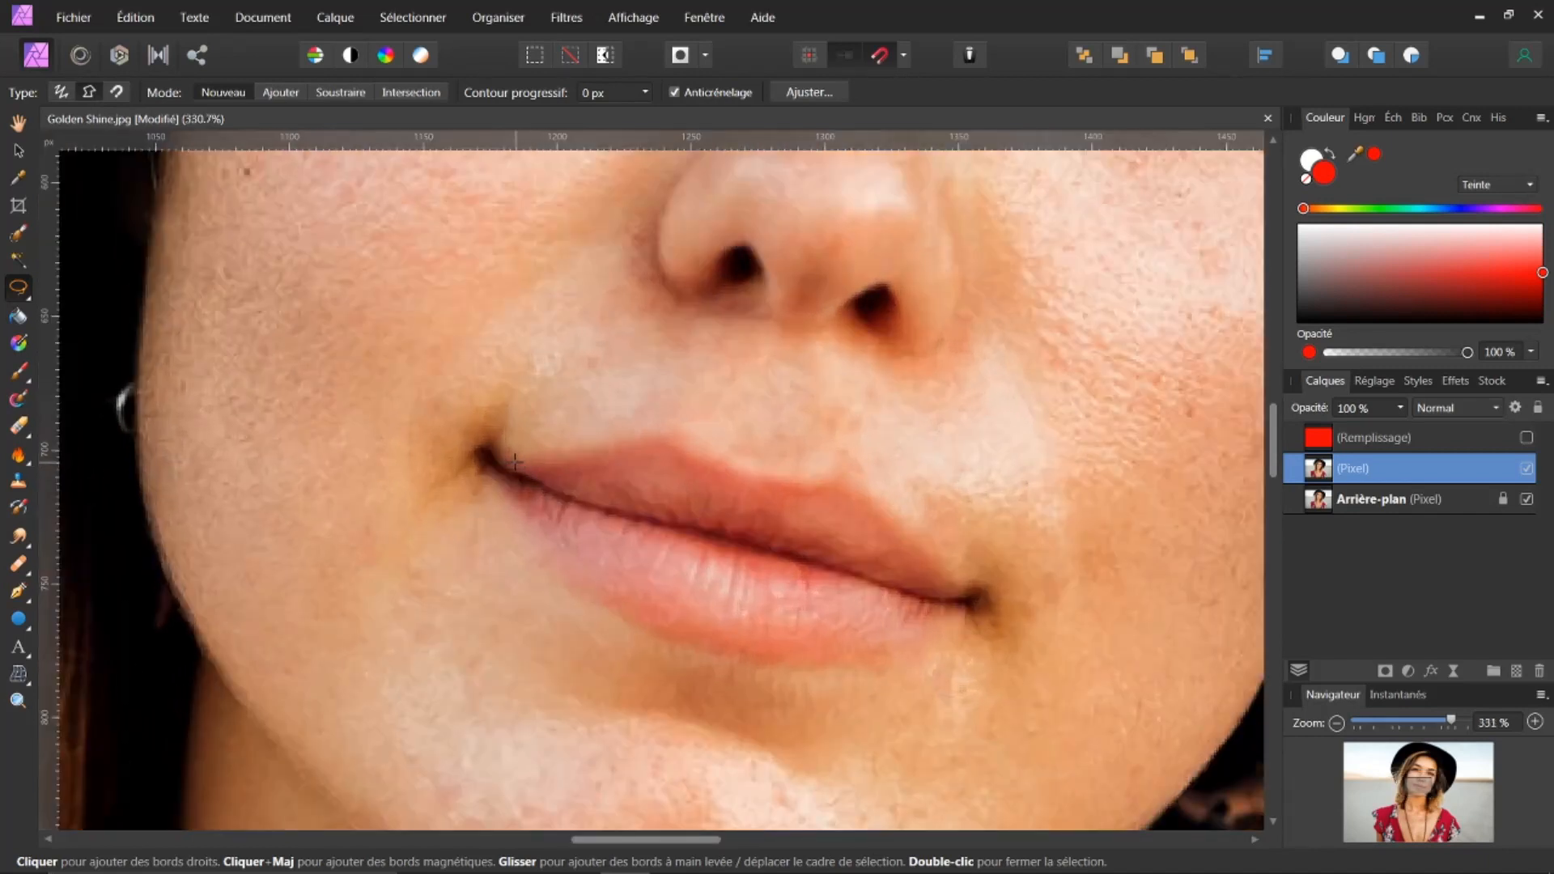
click(514, 461)
click(655, 442)
click(697, 454)
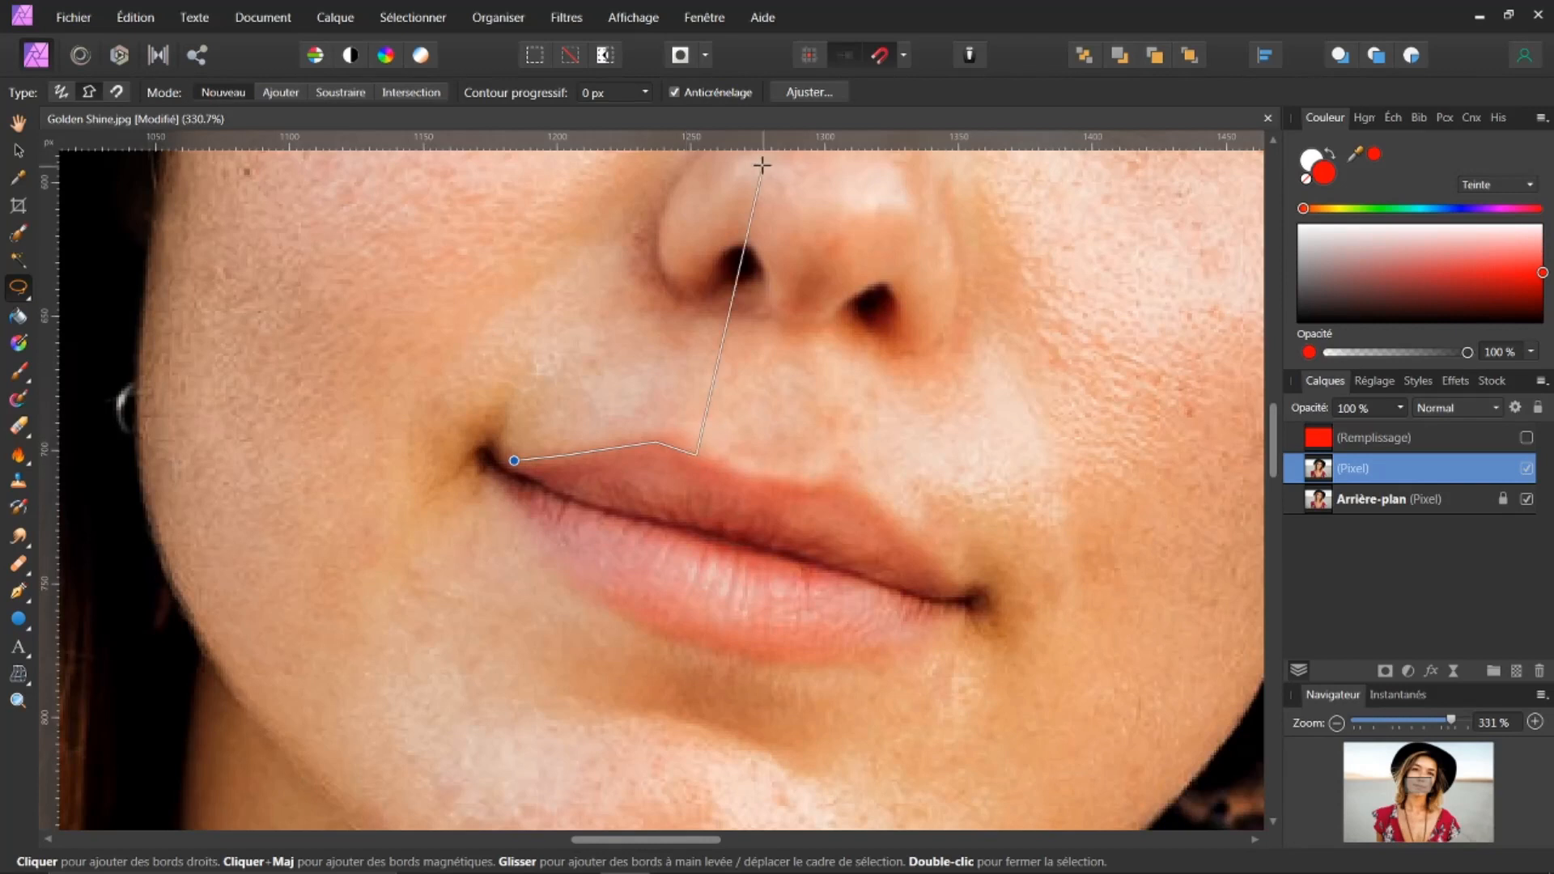
click(18, 123)
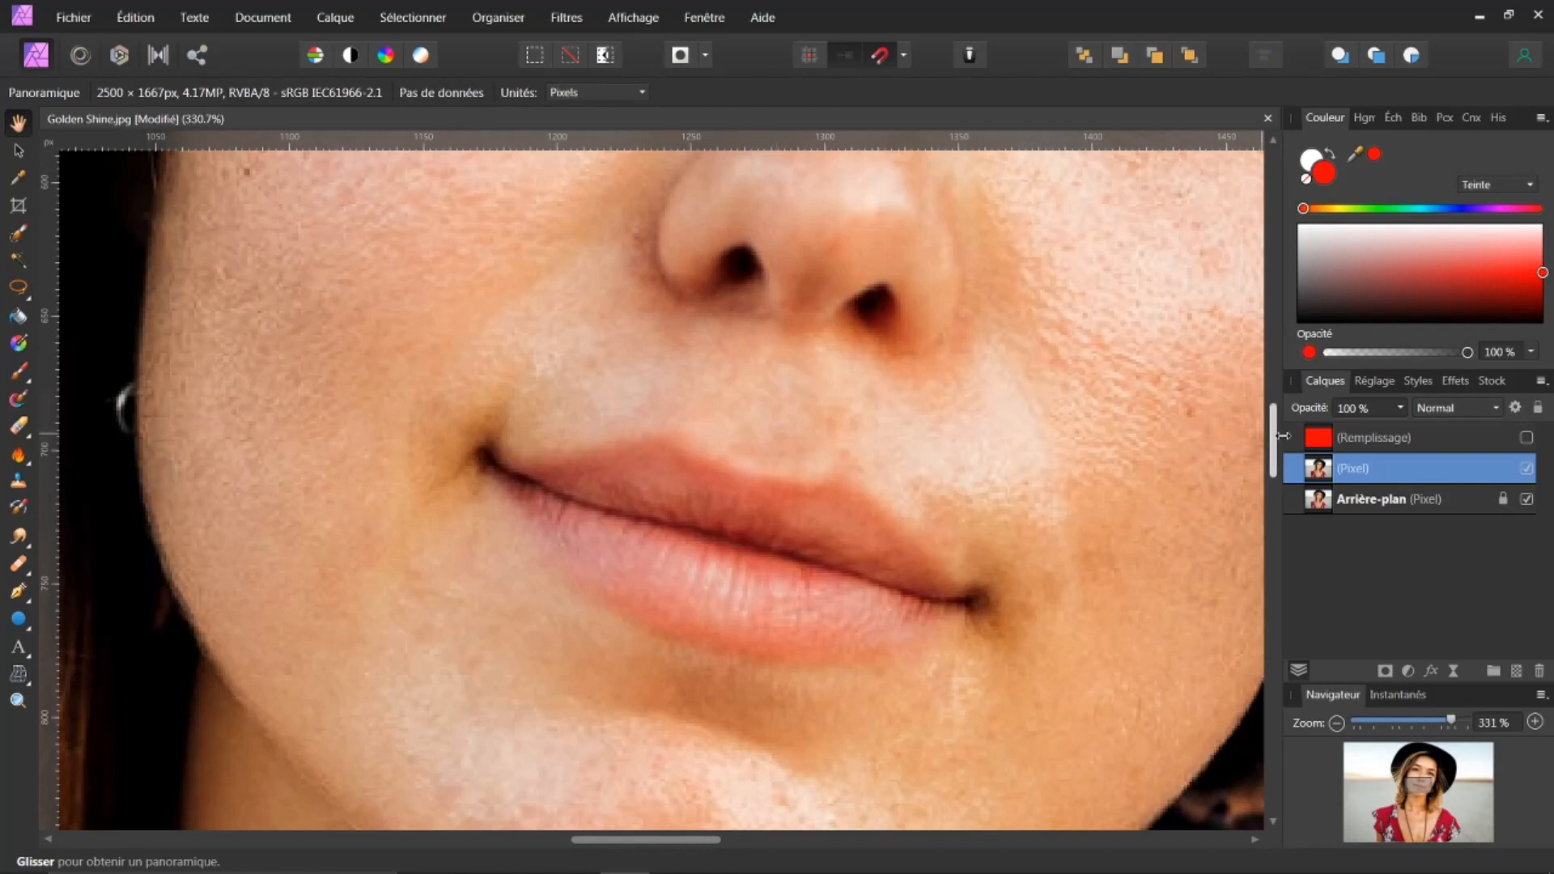
Step: Show the red fill layer and invert it so its colour no longer covers the portrait
click(1313, 442)
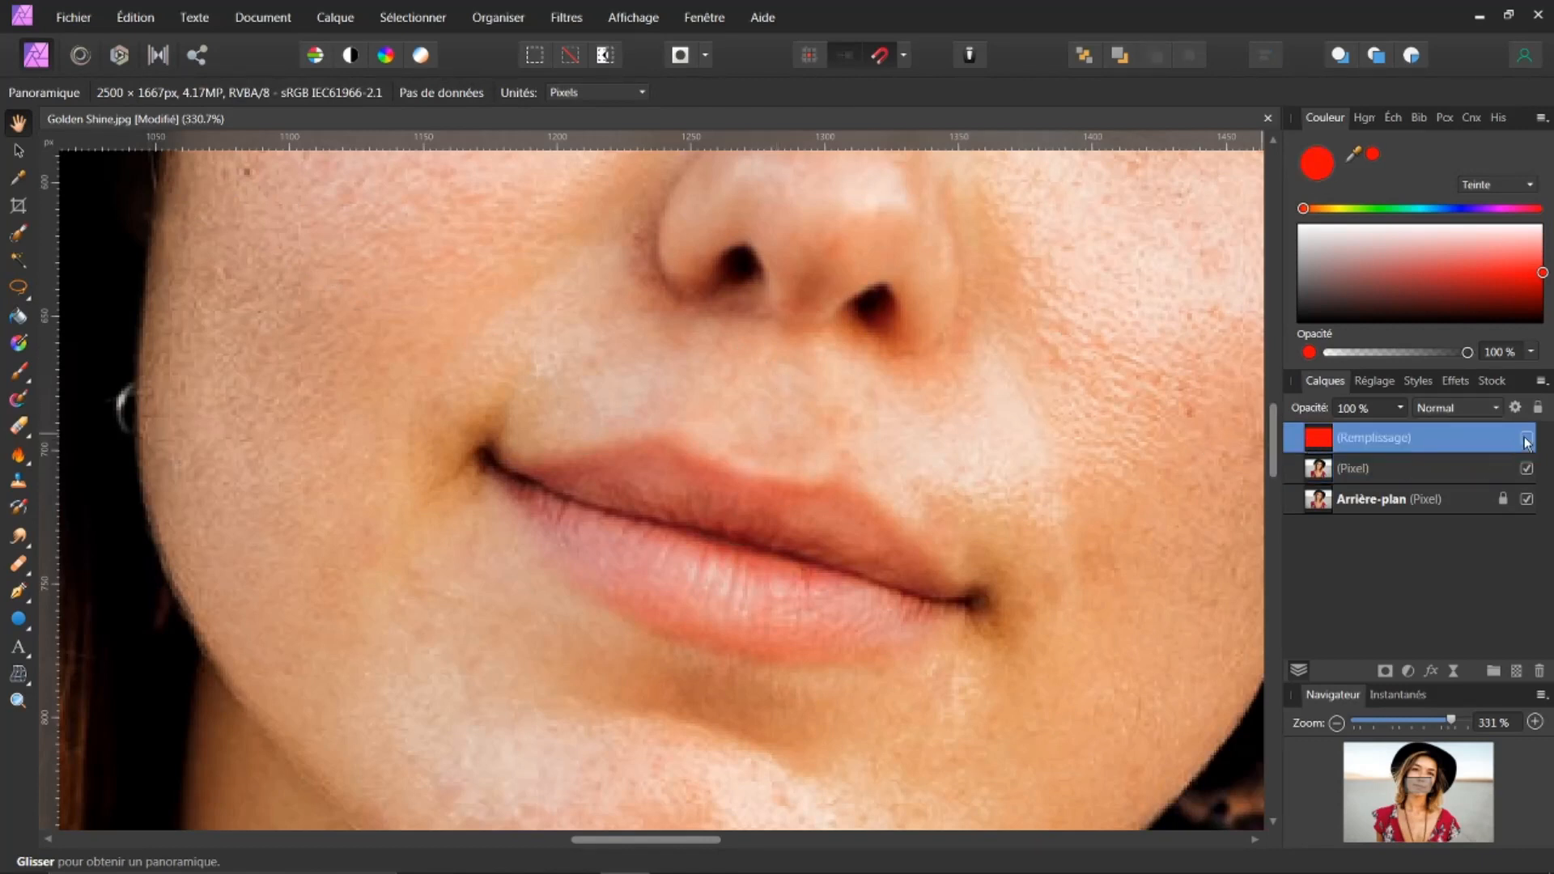
click(1527, 439)
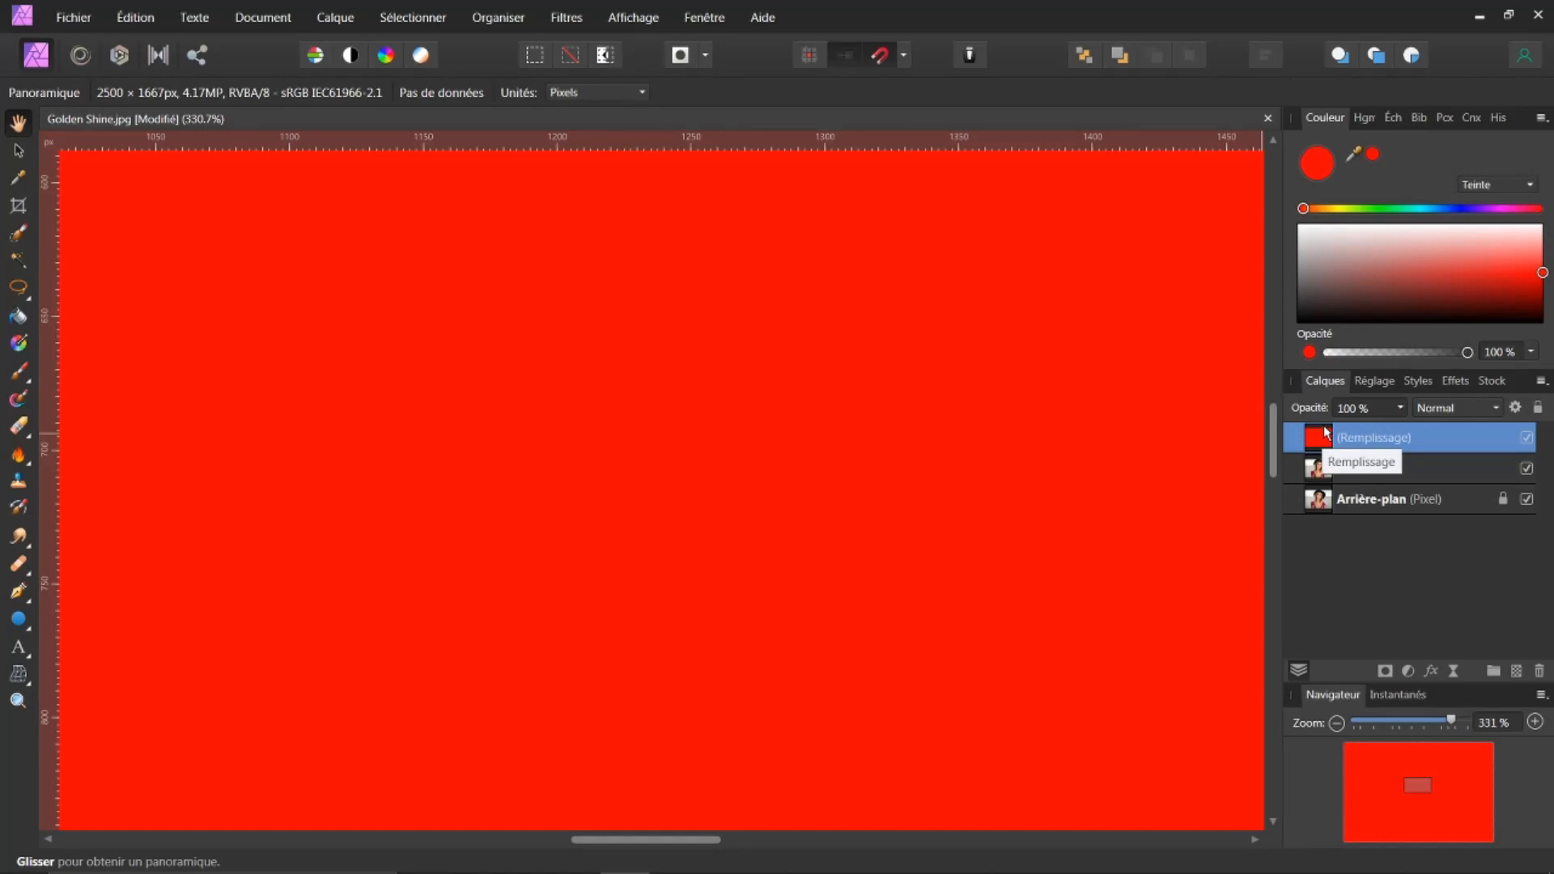
key(ctrl+i)
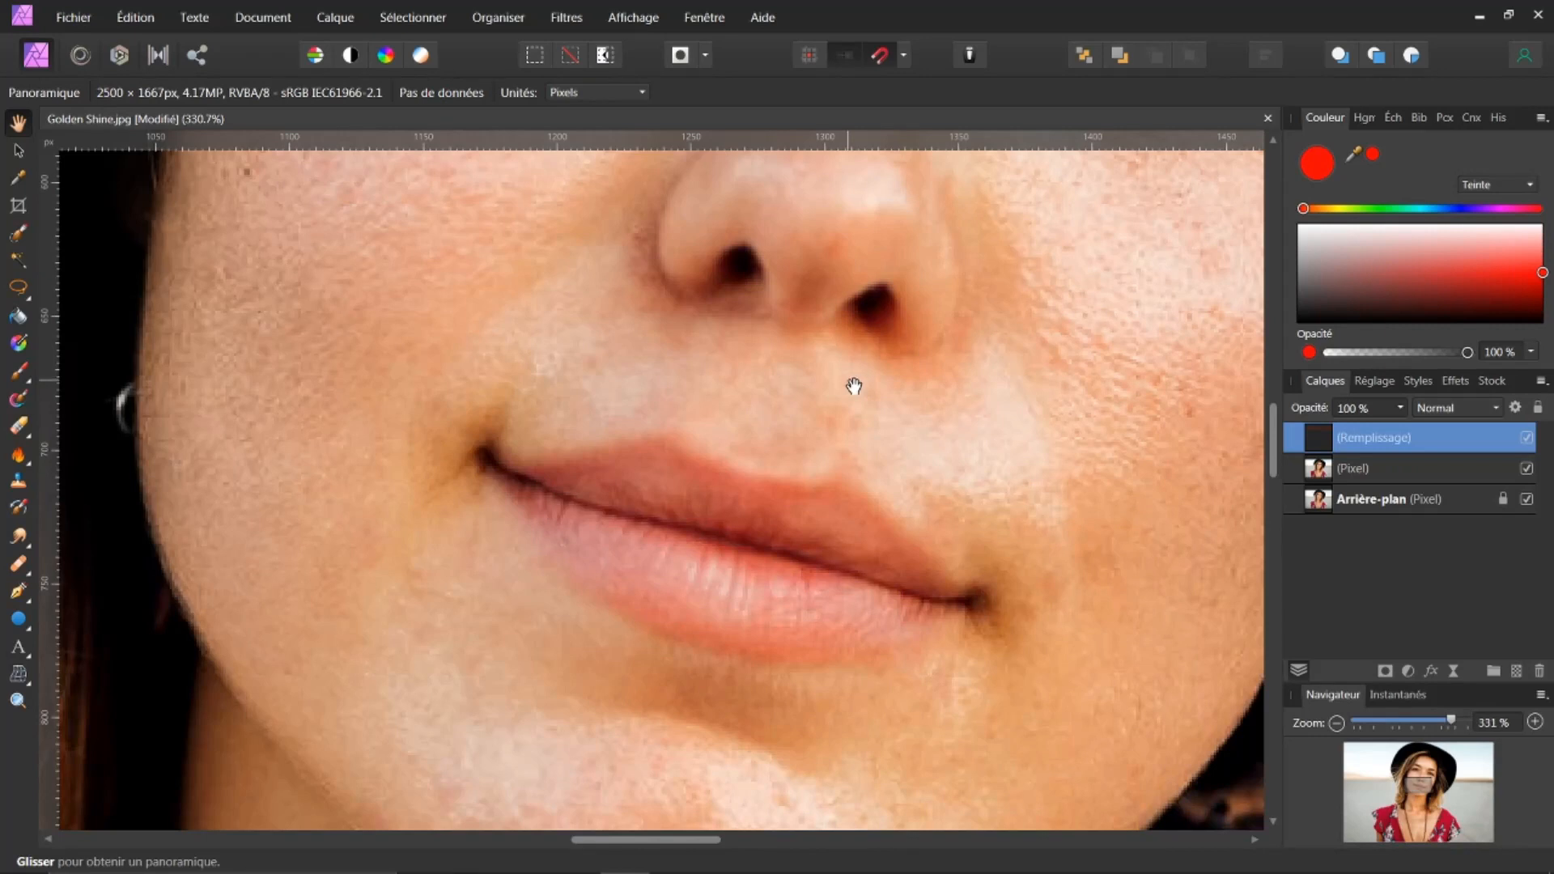
Step: Paint red over the upper and lower lips on the inverted fill layer with a 44.1 px brush
key(b)
mouse_move(847, 381)
mouse_down()
mouse_move(664, 457)
mouse_move(695, 512)
mouse_move(731, 527)
mouse_move(646, 607)
mouse_move(687, 517)
mouse_move(746, 575)
mouse_move(676, 526)
mouse_move(850, 486)
mouse_up()
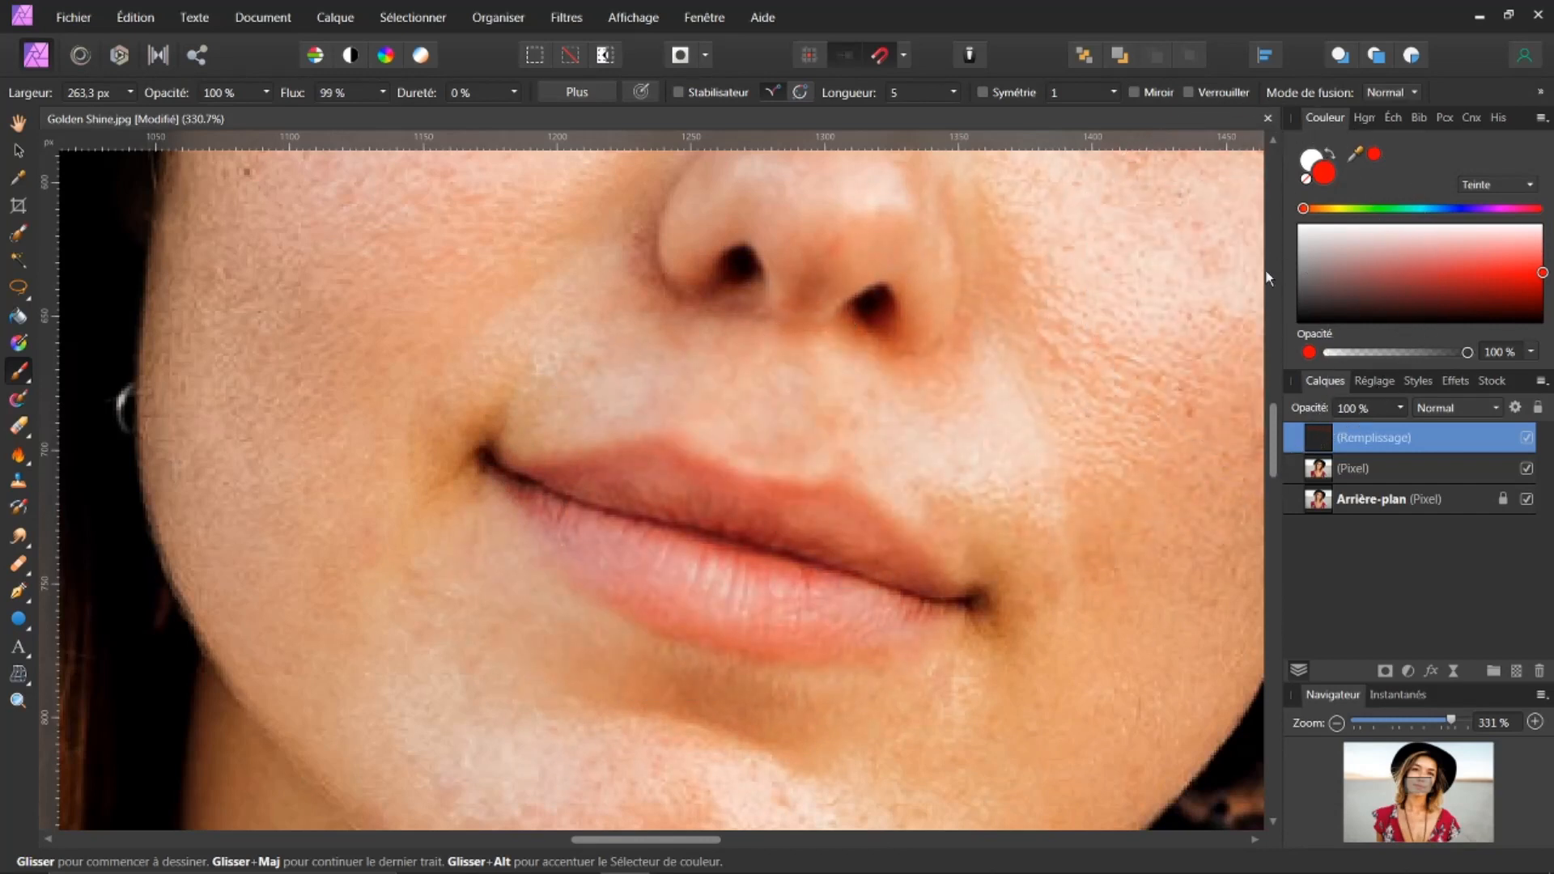
mouse_move(728, 454)
mouse_down()
mouse_move(642, 451)
mouse_move(745, 485)
mouse_move(936, 364)
mouse_move(859, 391)
mouse_up()
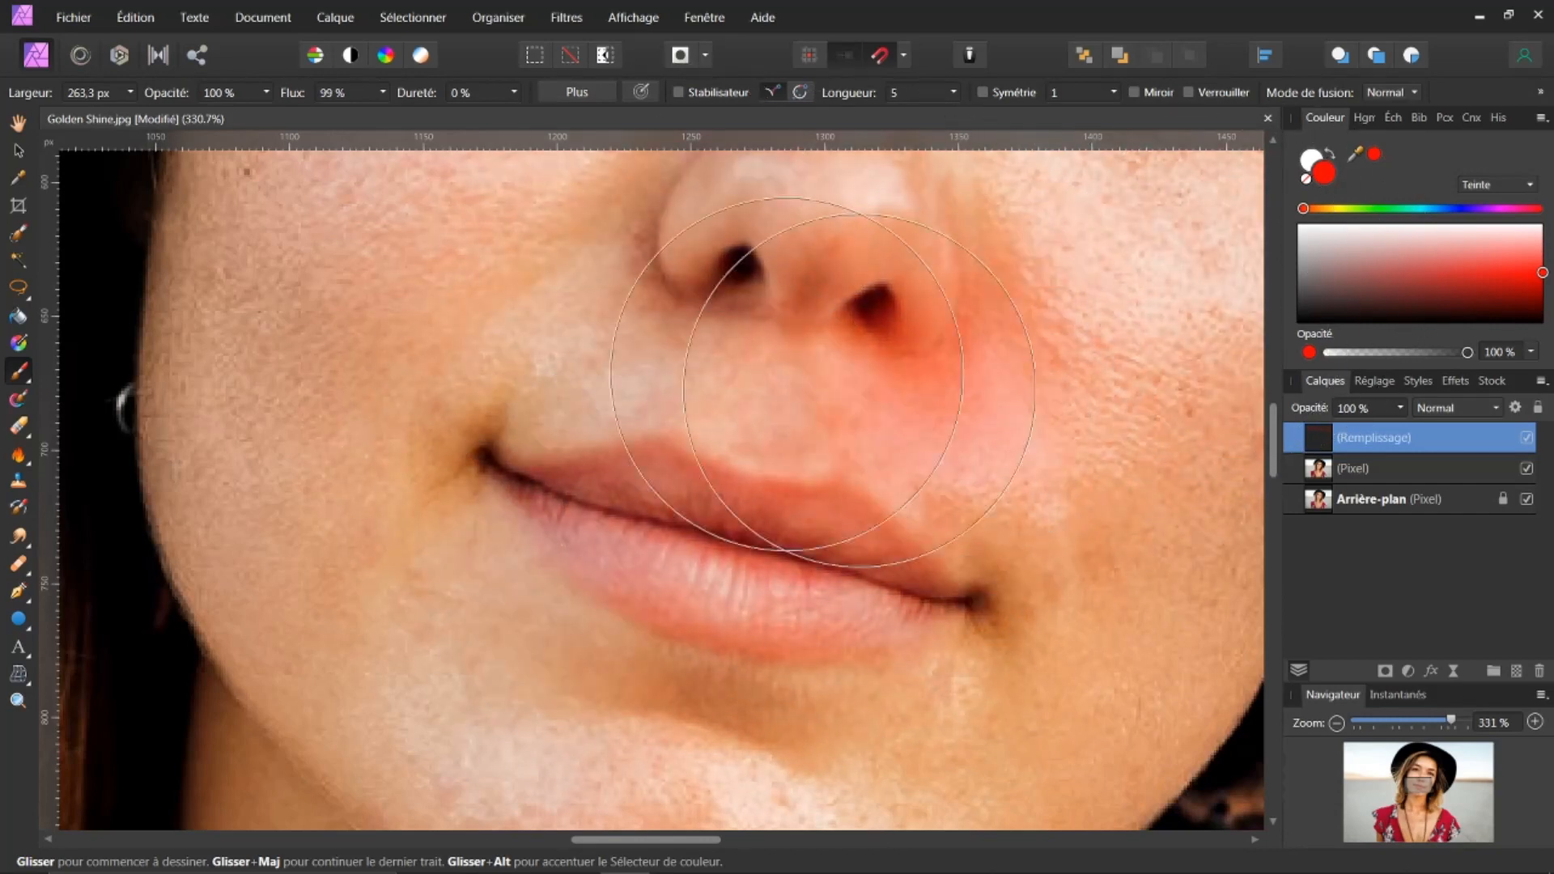
key(bracketleft)
key(bracketleft)
key(bracketleft)
key(bracketleft)
key(bracketleft)
key(bracketleft)
key(bracketleft)
key(bracketleft)
key(bracketleft)
key(bracketleft)
key(bracketleft)
key(bracketleft)
key(bracketleft)
key(bracketleft)
key(bracketleft)
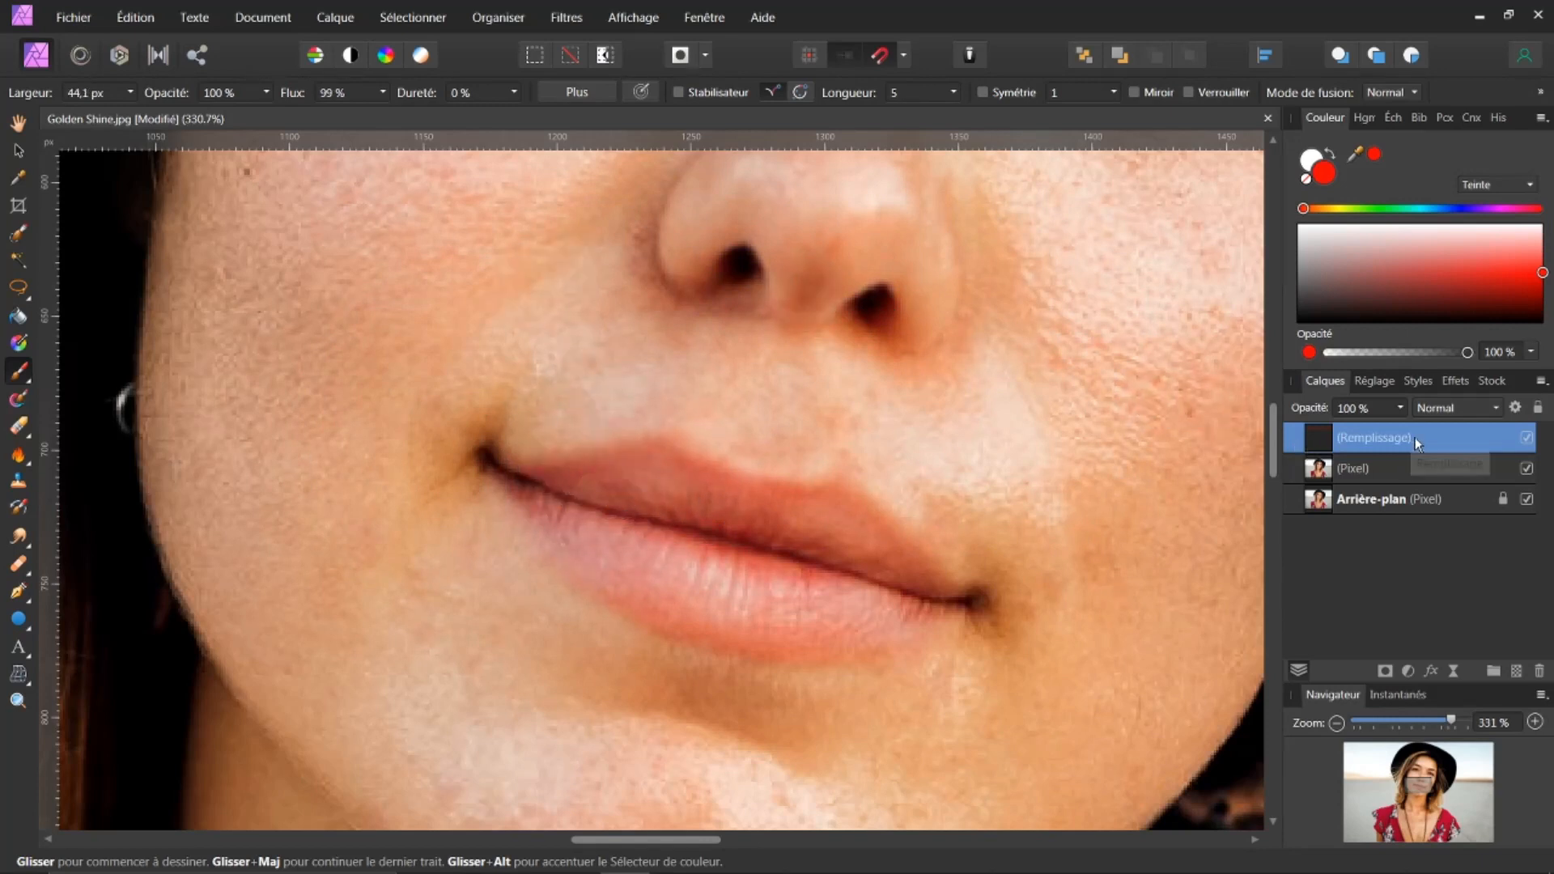
mouse_move(714, 528)
mouse_down()
mouse_move(761, 544)
mouse_move(731, 519)
mouse_move(832, 511)
mouse_move(927, 585)
mouse_up()
mouse_move(803, 593)
mouse_down()
mouse_move(867, 608)
mouse_move(789, 605)
mouse_move(819, 604)
mouse_move(608, 541)
mouse_move(636, 576)
mouse_move(720, 622)
mouse_move(805, 628)
mouse_move(864, 604)
mouse_move(681, 472)
mouse_move(543, 493)
mouse_move(603, 568)
mouse_move(577, 537)
mouse_move(633, 589)
mouse_move(710, 619)
mouse_move(799, 623)
mouse_move(829, 598)
mouse_move(825, 543)
mouse_move(873, 562)
mouse_move(726, 507)
mouse_move(666, 460)
mouse_move(595, 465)
mouse_move(720, 483)
mouse_up()
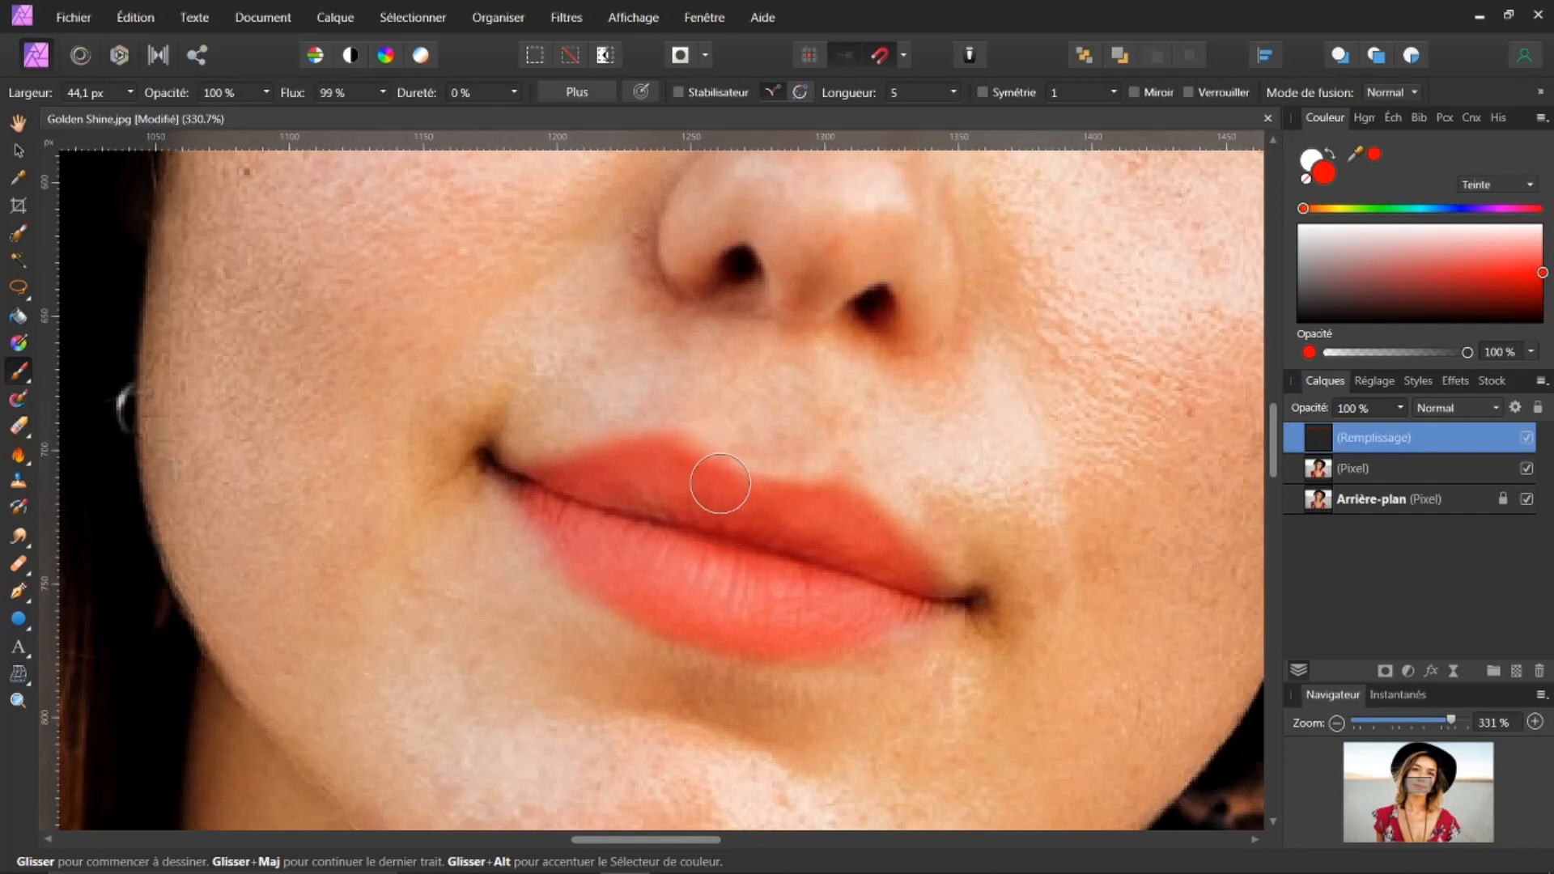
Step: Duplicate the painted lip fill layer and merge the copy with the layer below
key(ctrl+0)
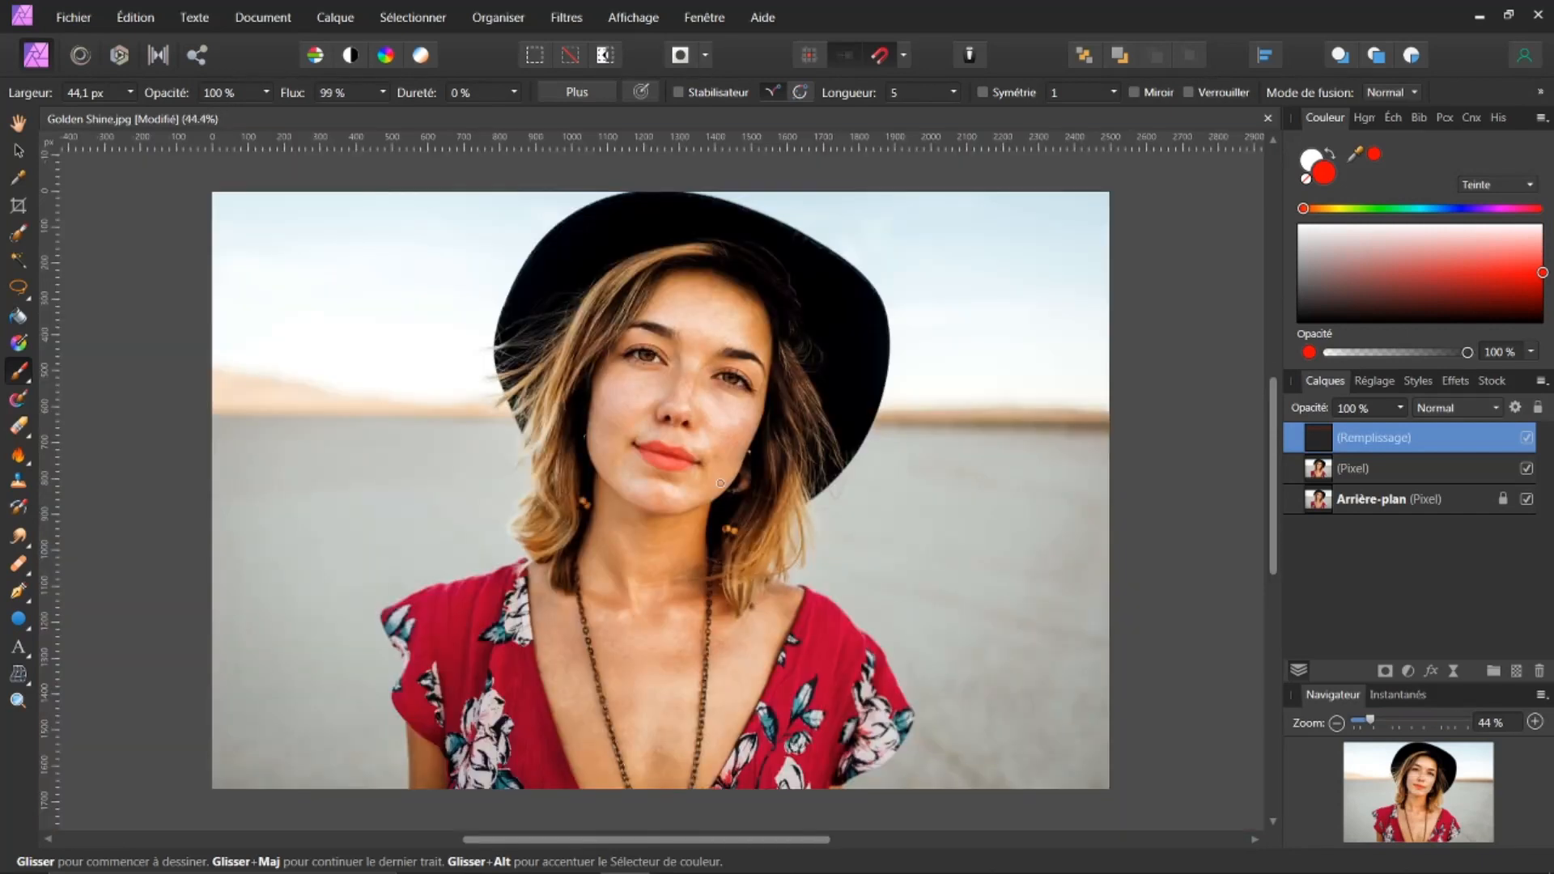
scroll(701, 515, up, 6)
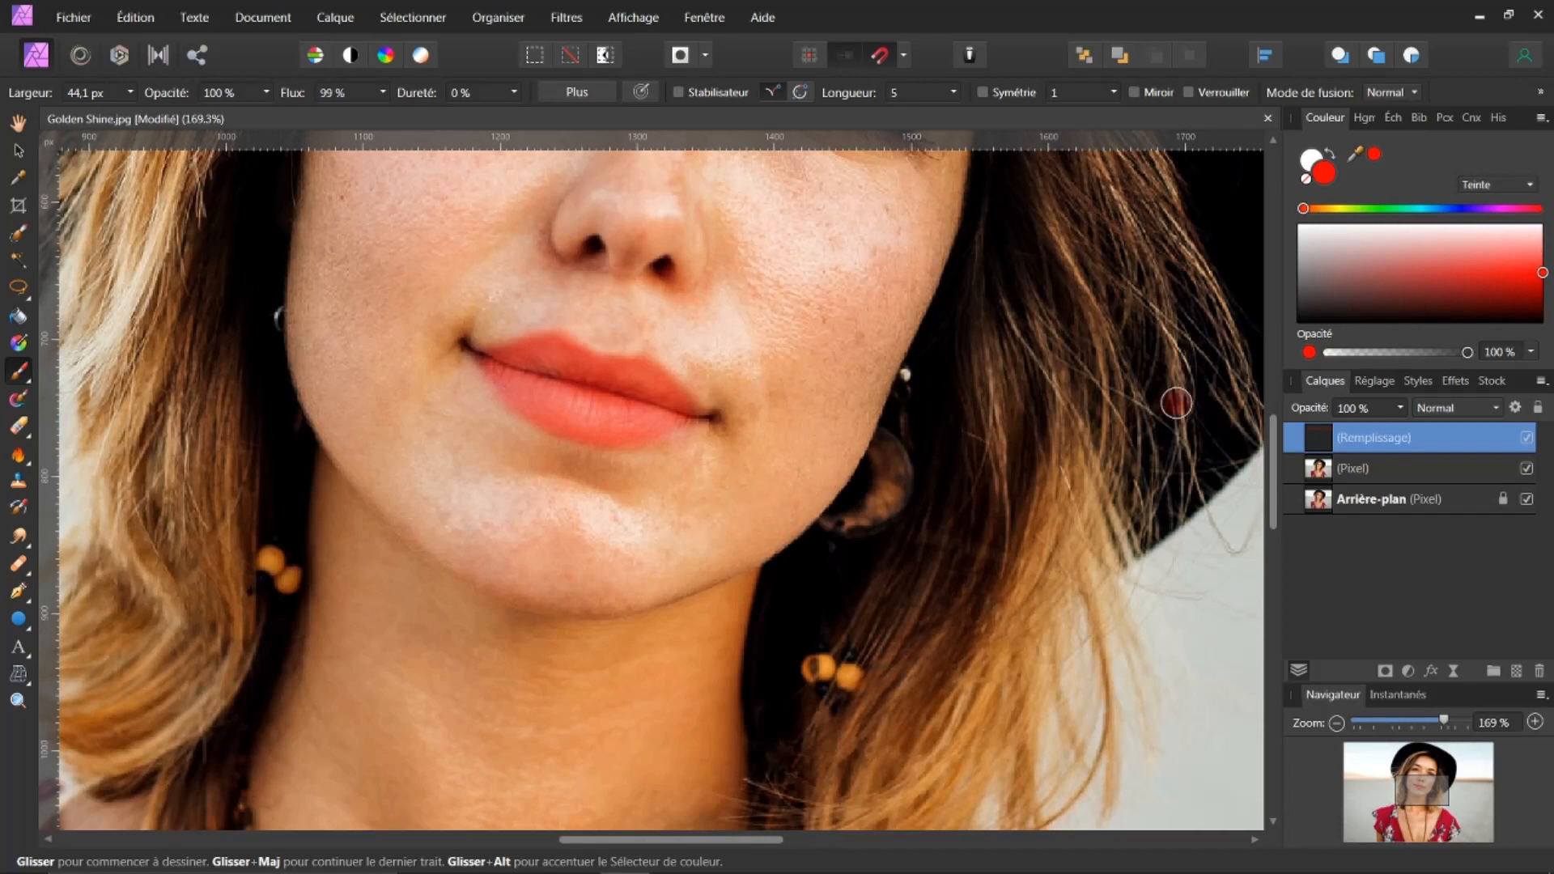
key(ctrl+j)
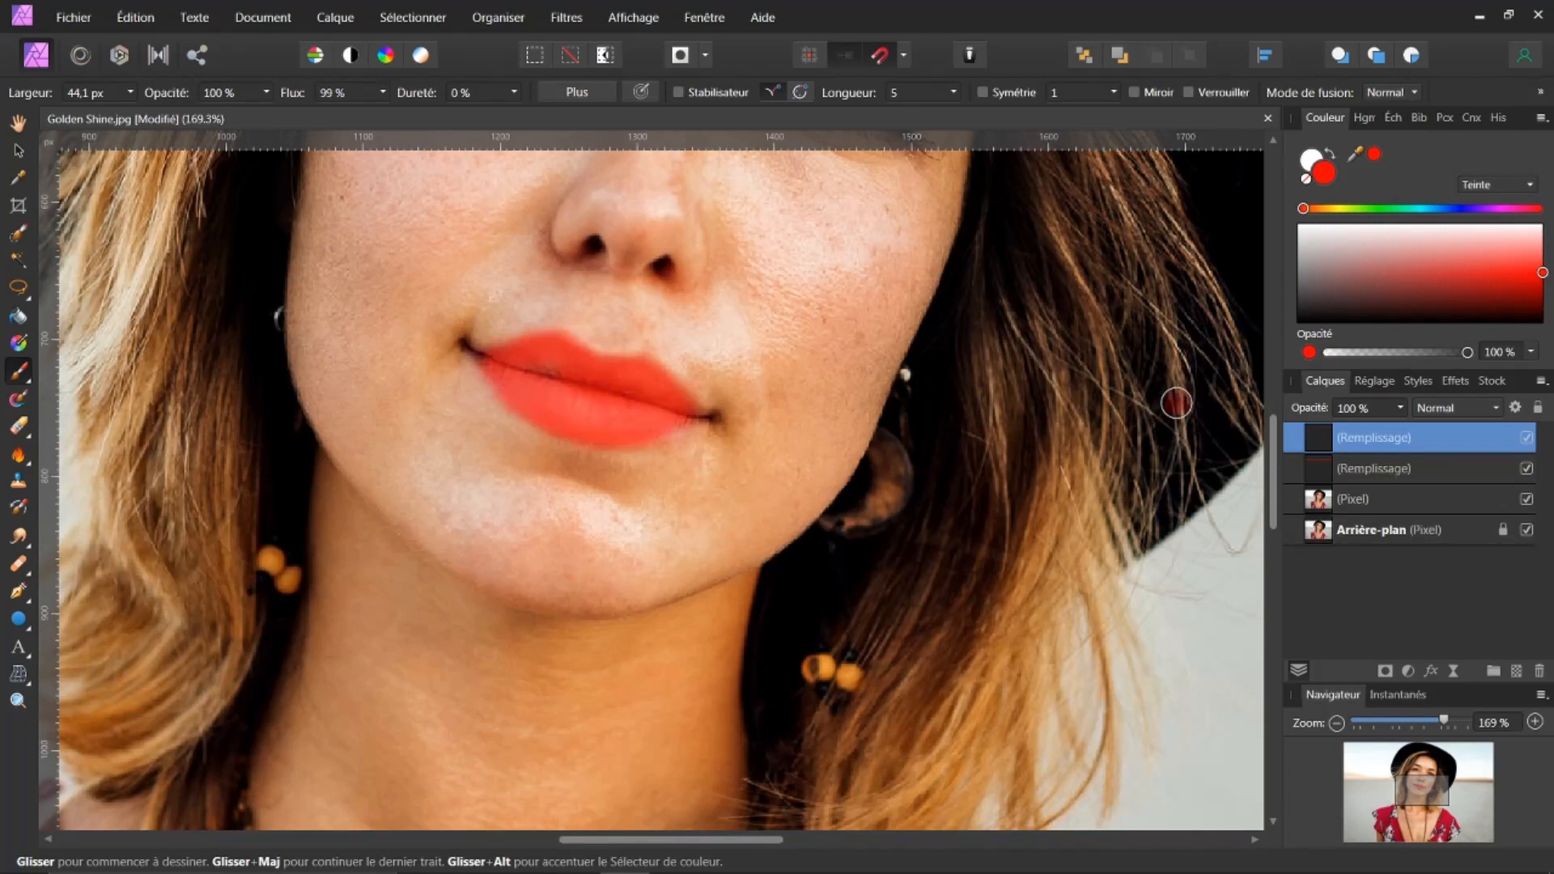
right_click(1328, 441)
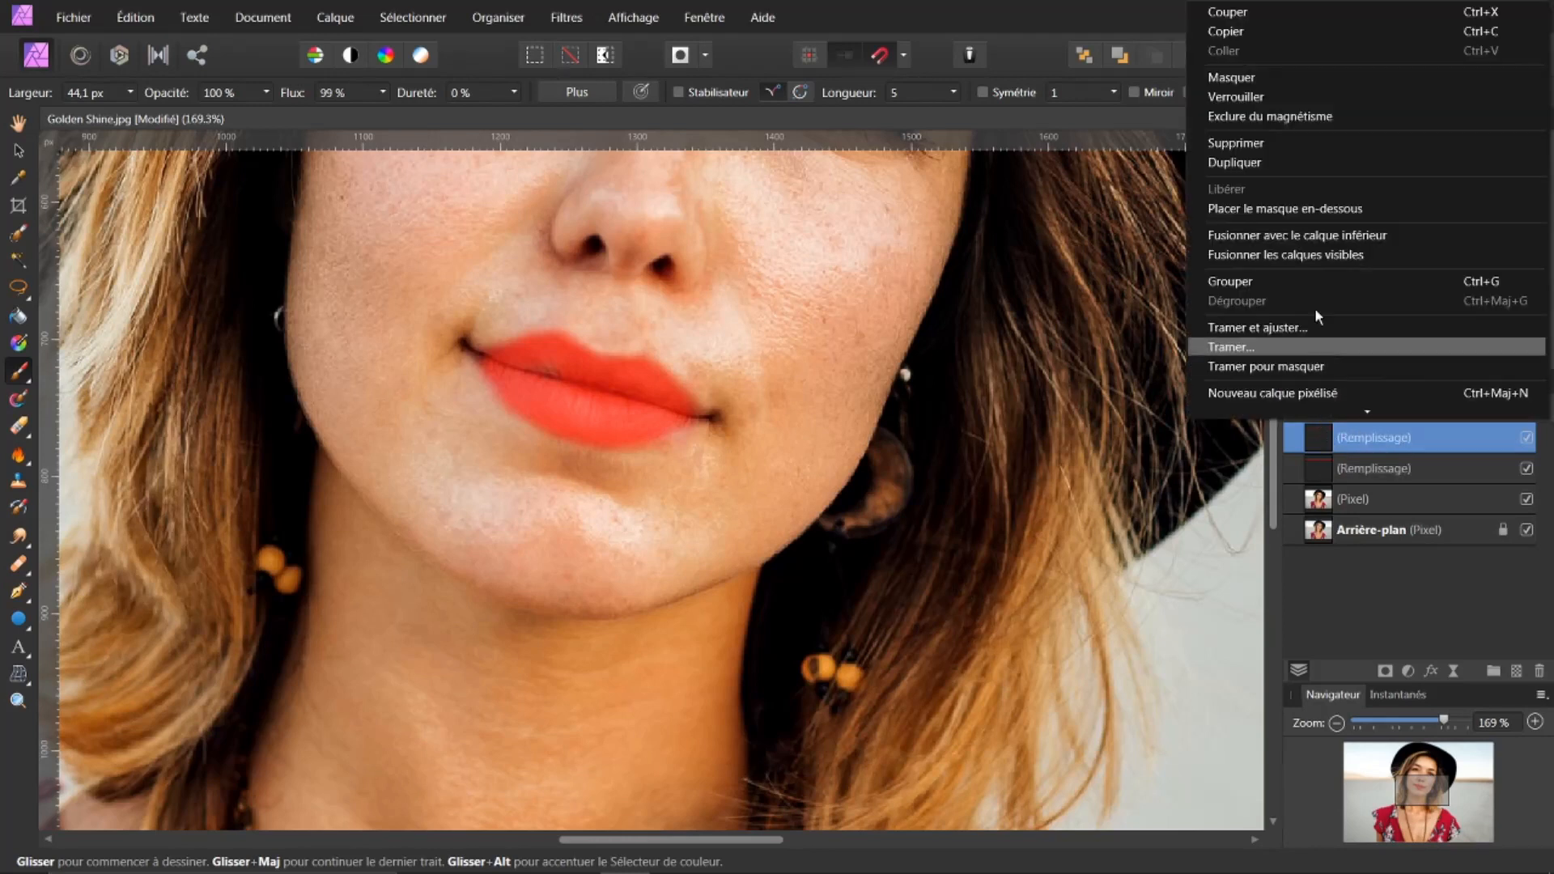
click(1329, 235)
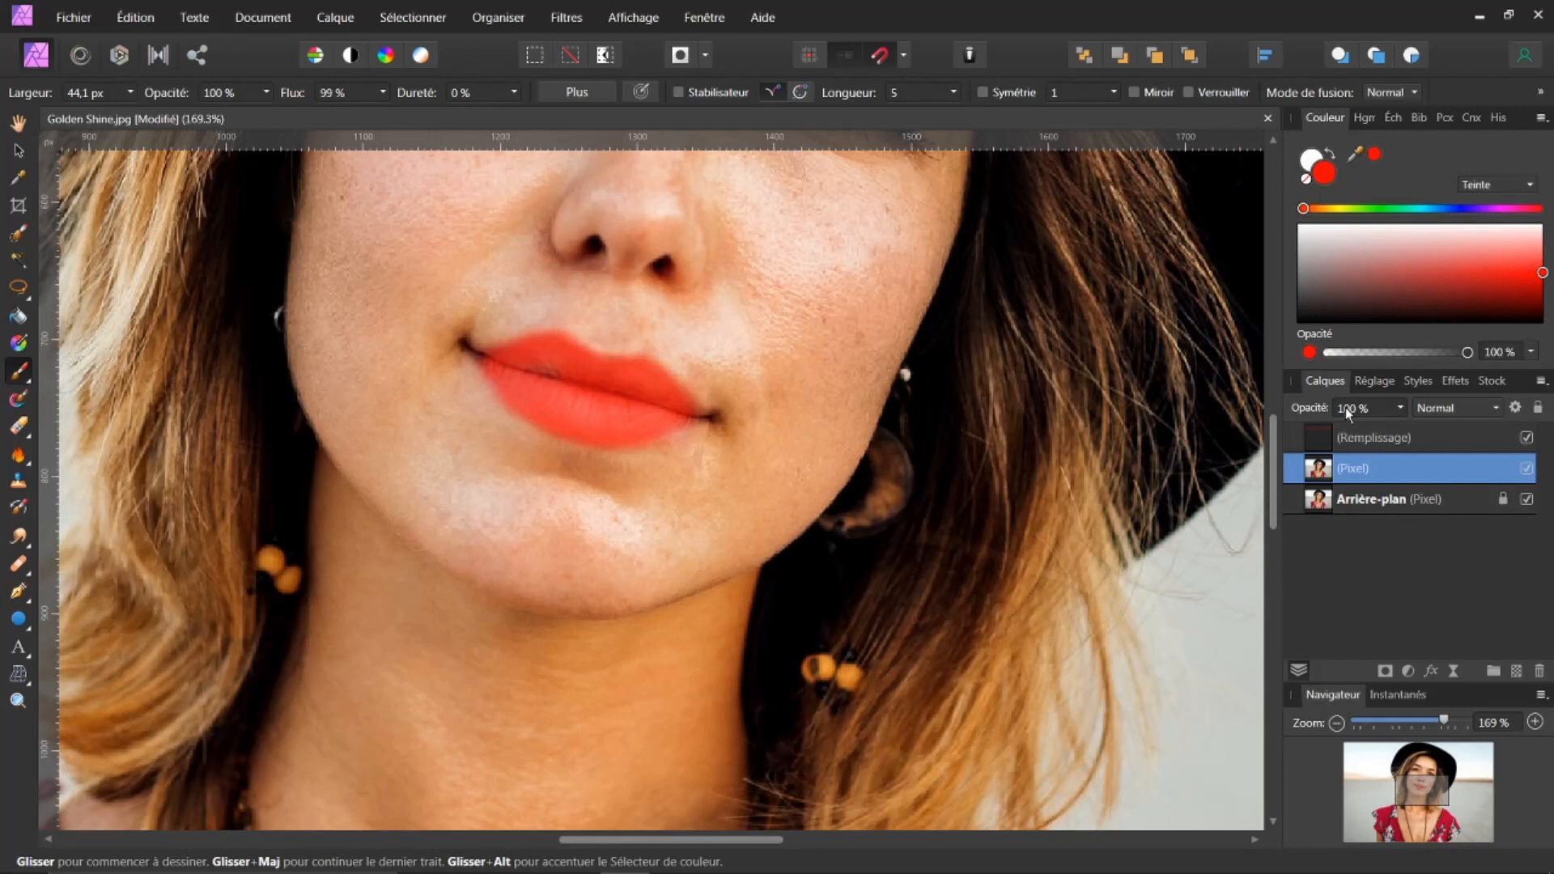
Step: Set the portrait pixel layer's opacity to 65 % and merge the remaining fill layer down into it
drag(1312, 404, 1277, 413)
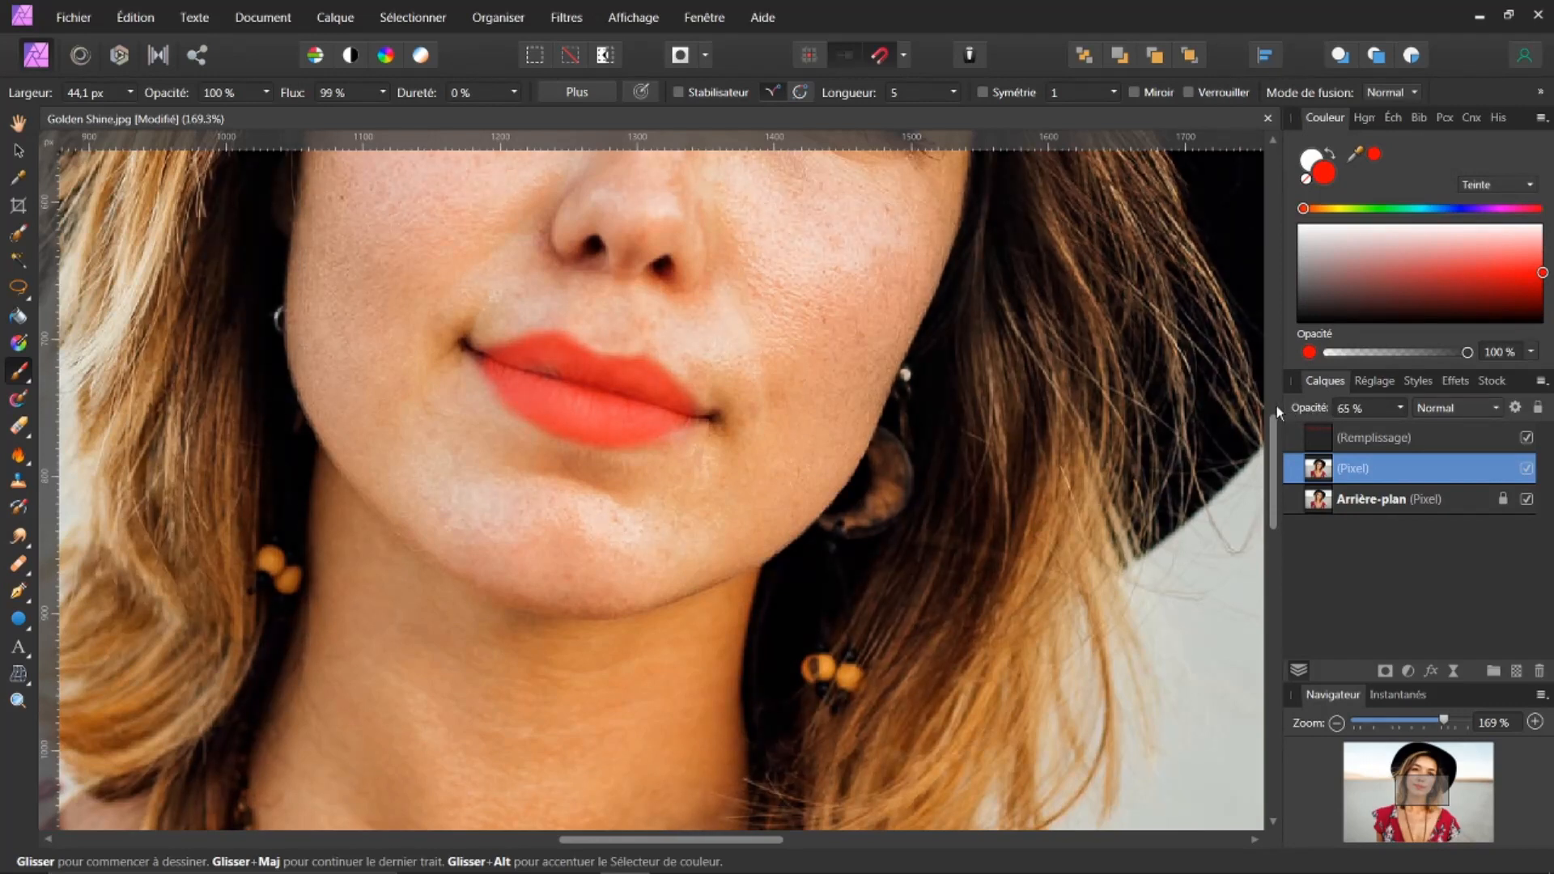
right_click(1322, 430)
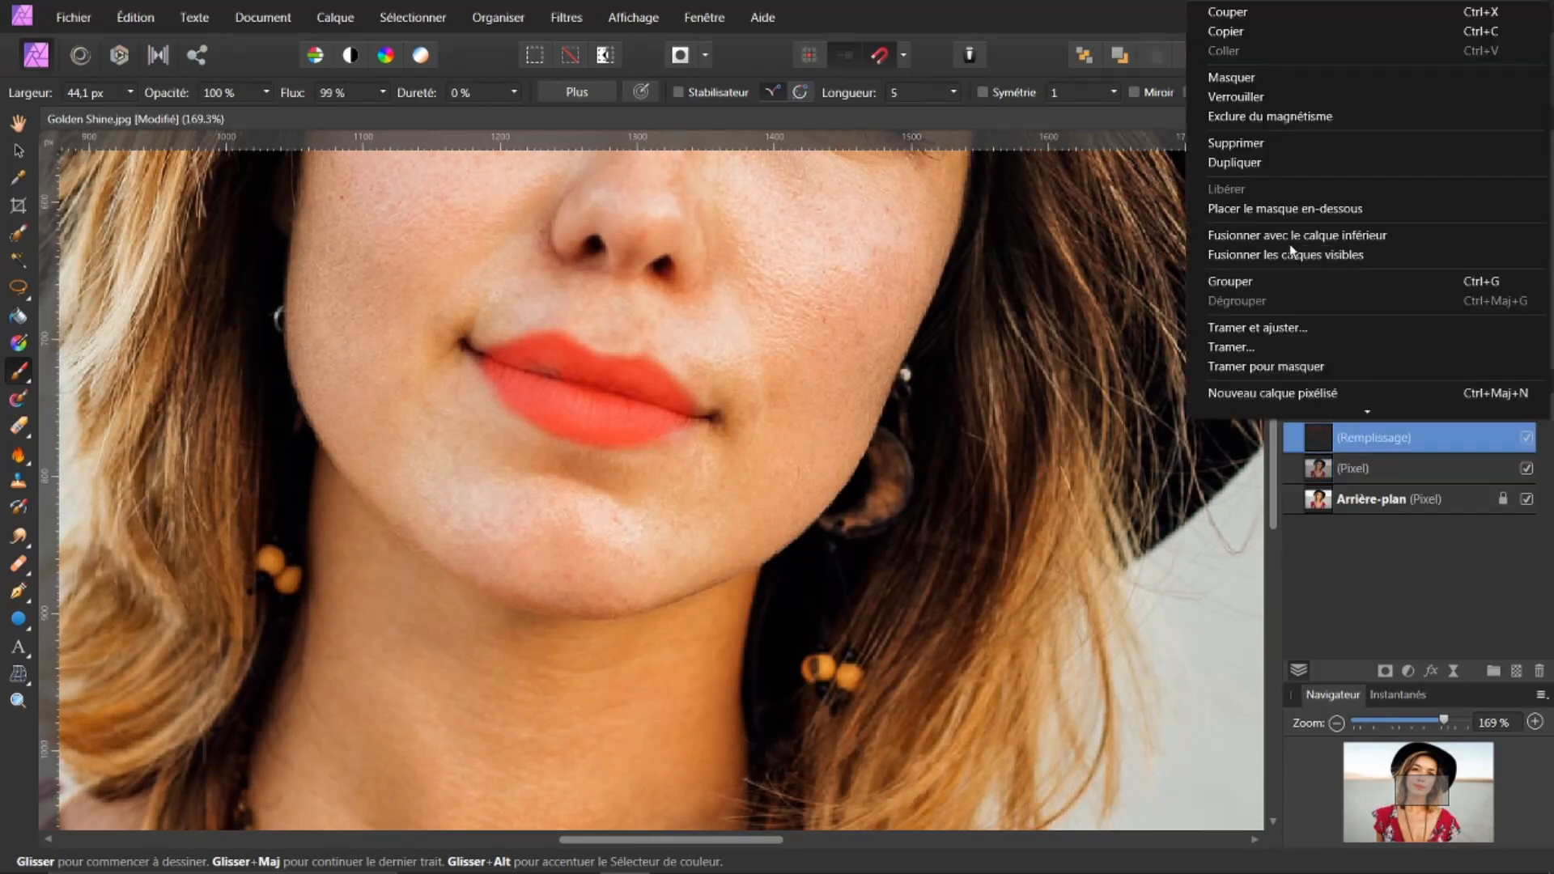
key(Escape)
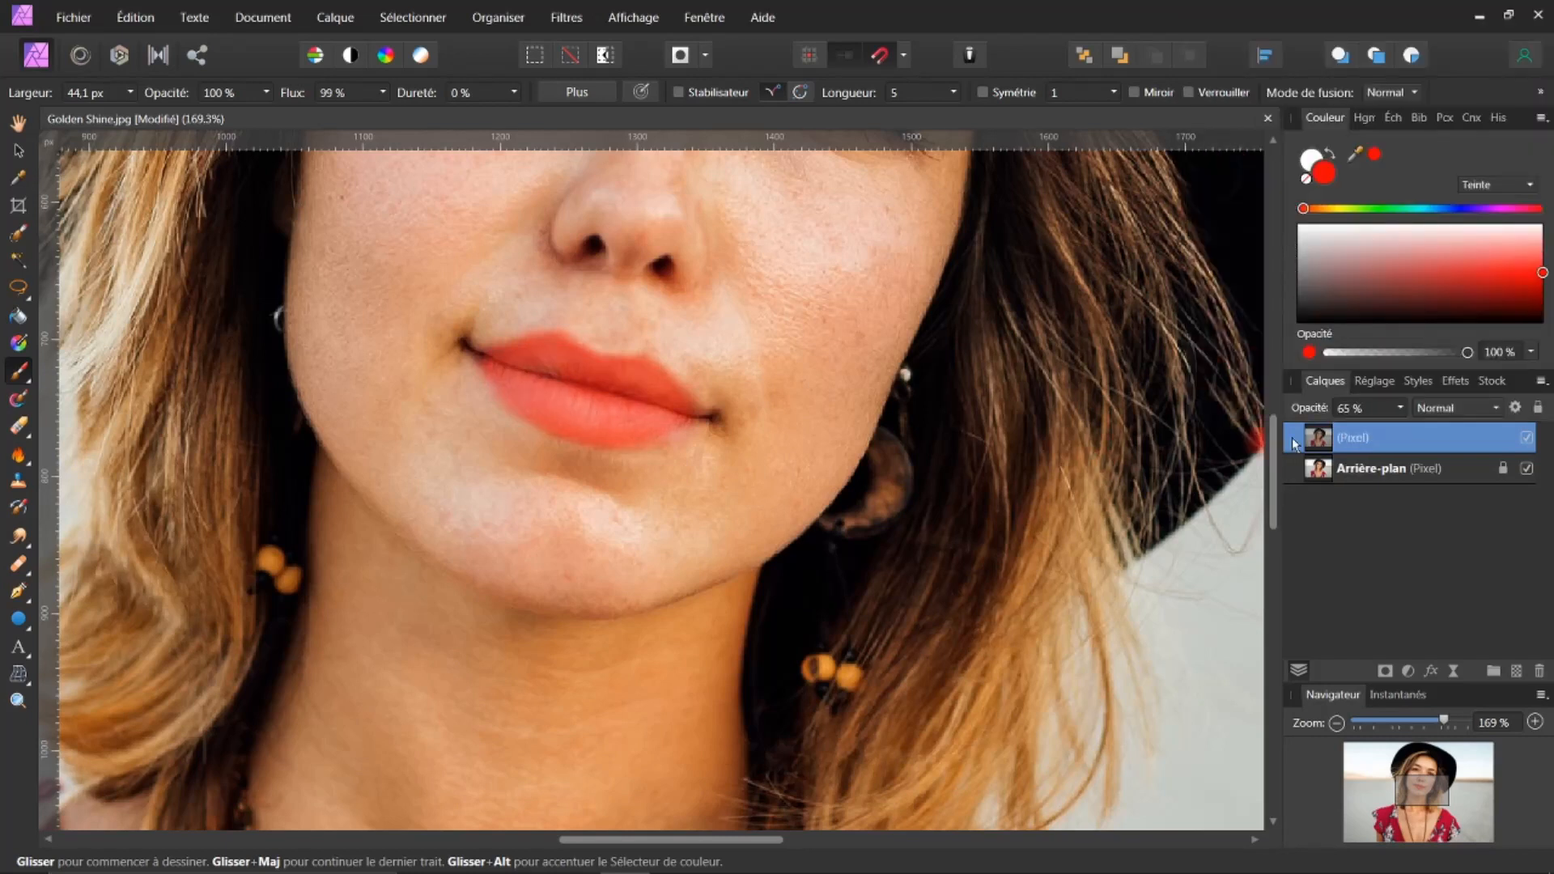
Step: Compare the whole portrait before and after by hiding and reshowing the merged pixel layer
key(ctrl+0)
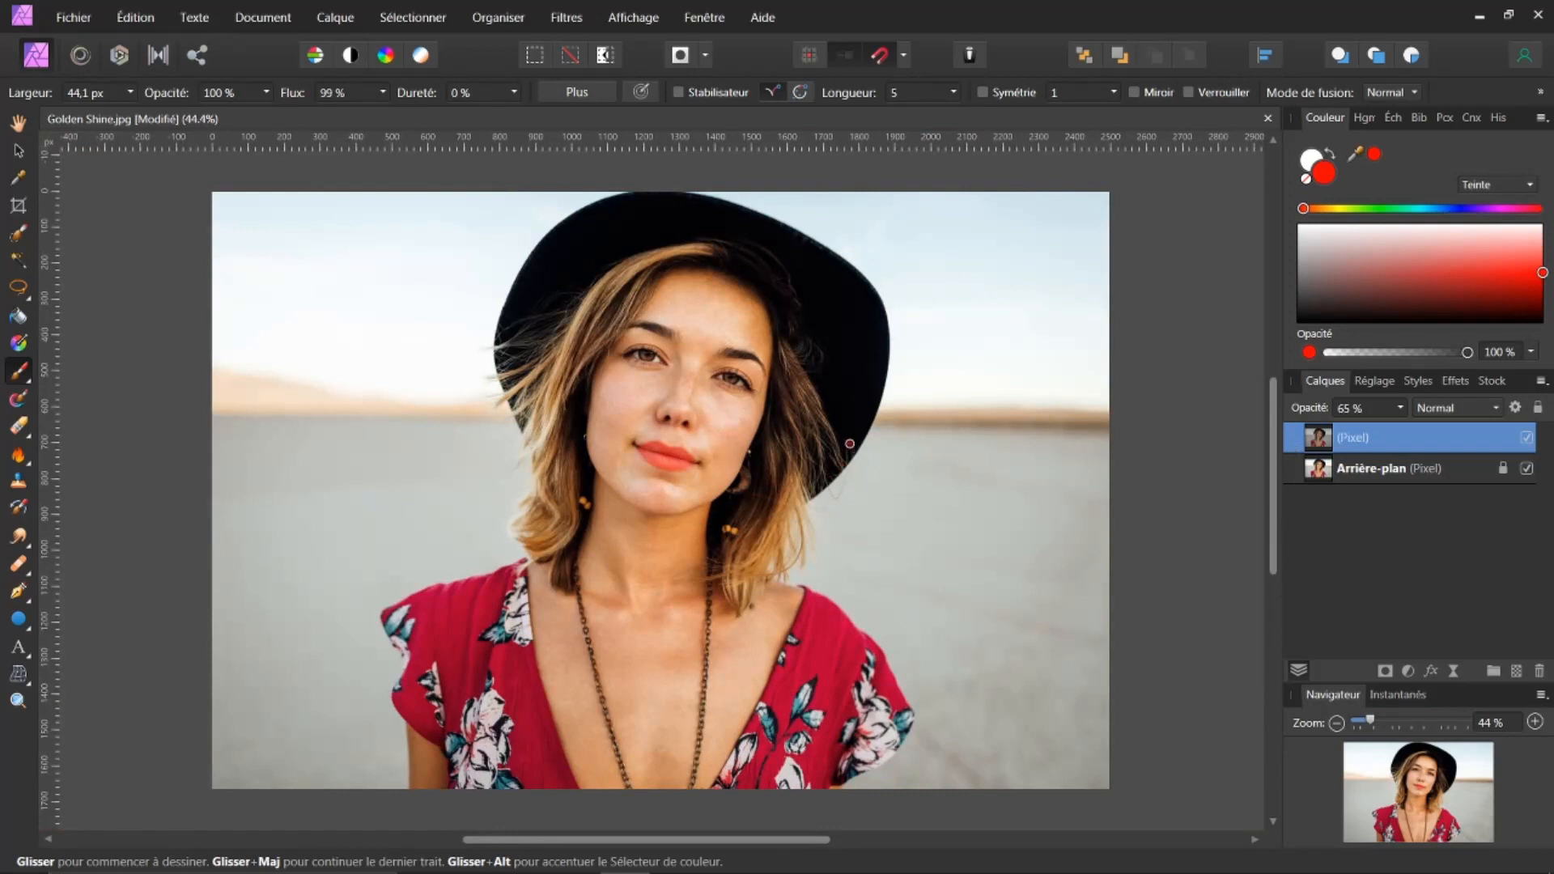
click(1527, 438)
click(1528, 438)
Step: Add a new fill layer above the portrait pixel layer and set its colour to white
click(350, 18)
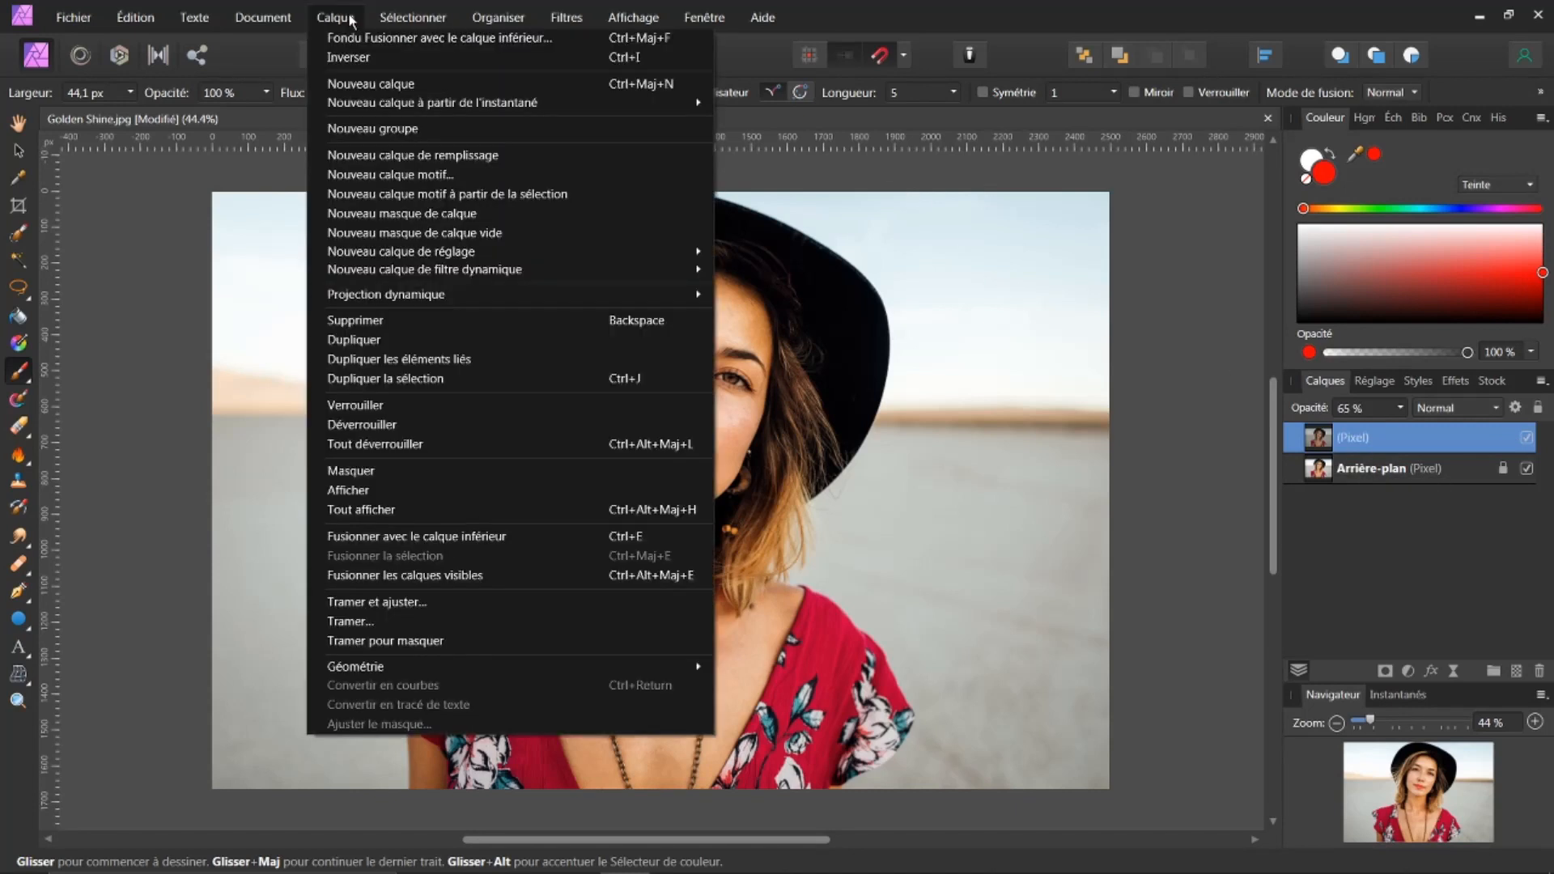
click(409, 161)
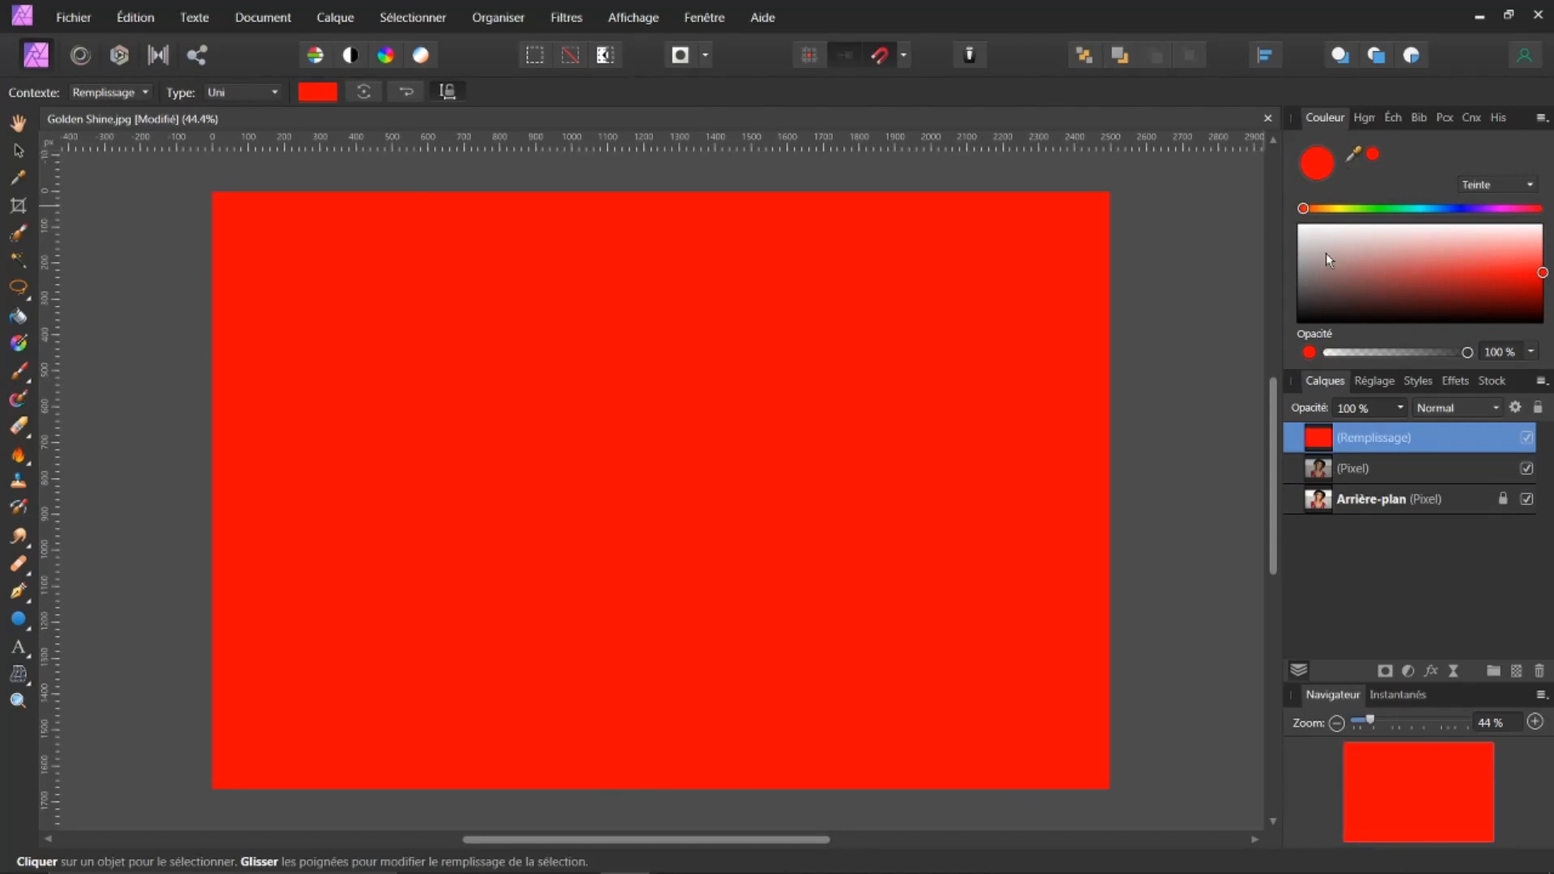
drag(1322, 247, 1296, 222)
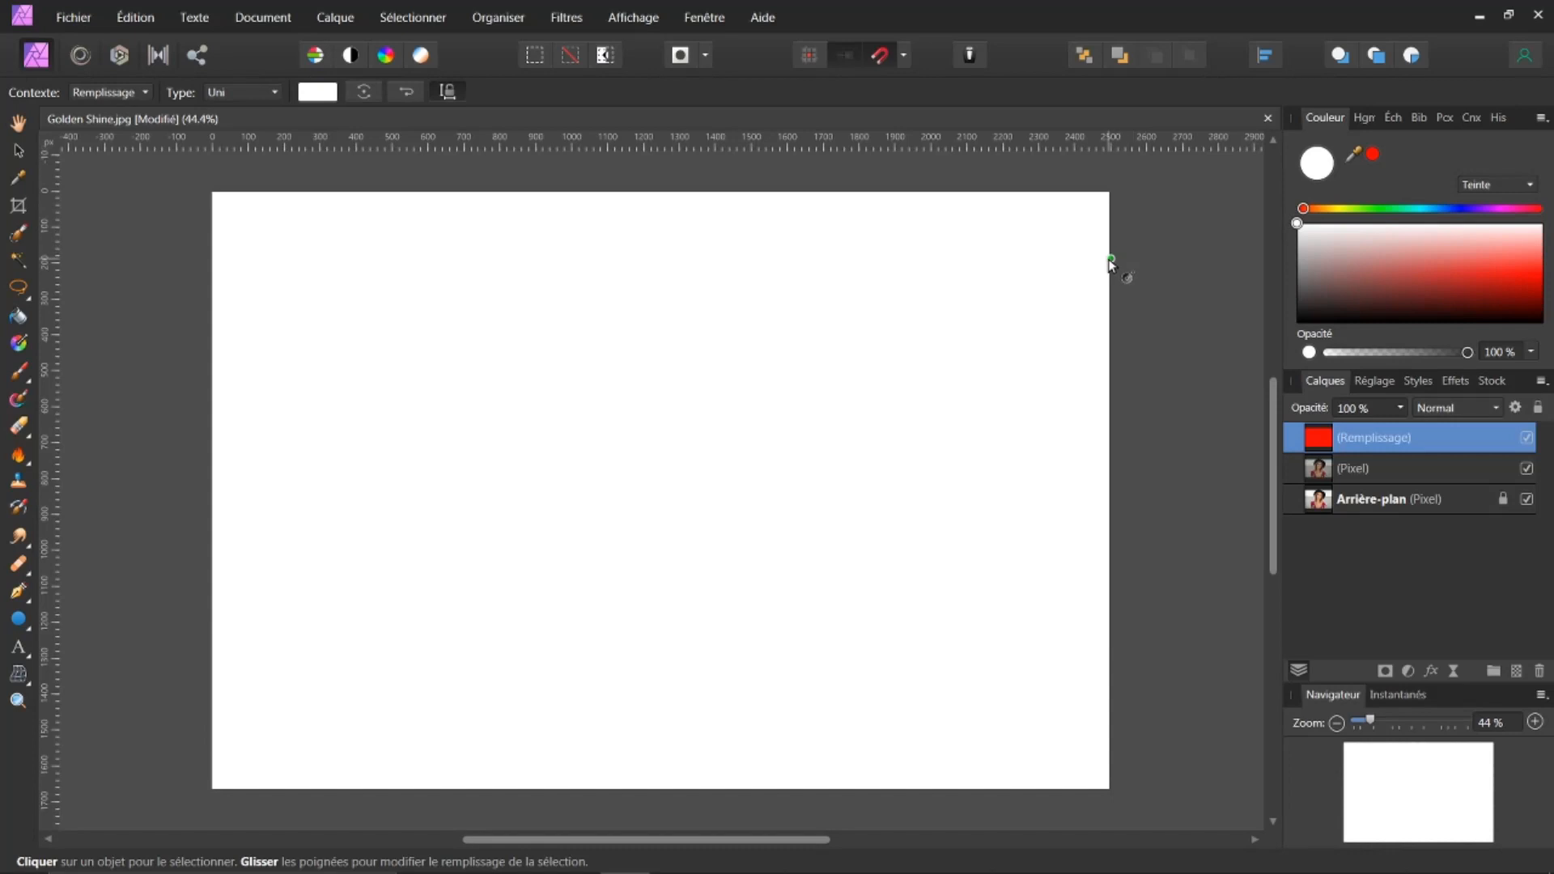
Step: In the fill layer's blend options, set the underlying composition curve's start point to input 36.5 % and output 0 %, and invert the layer
click(1516, 409)
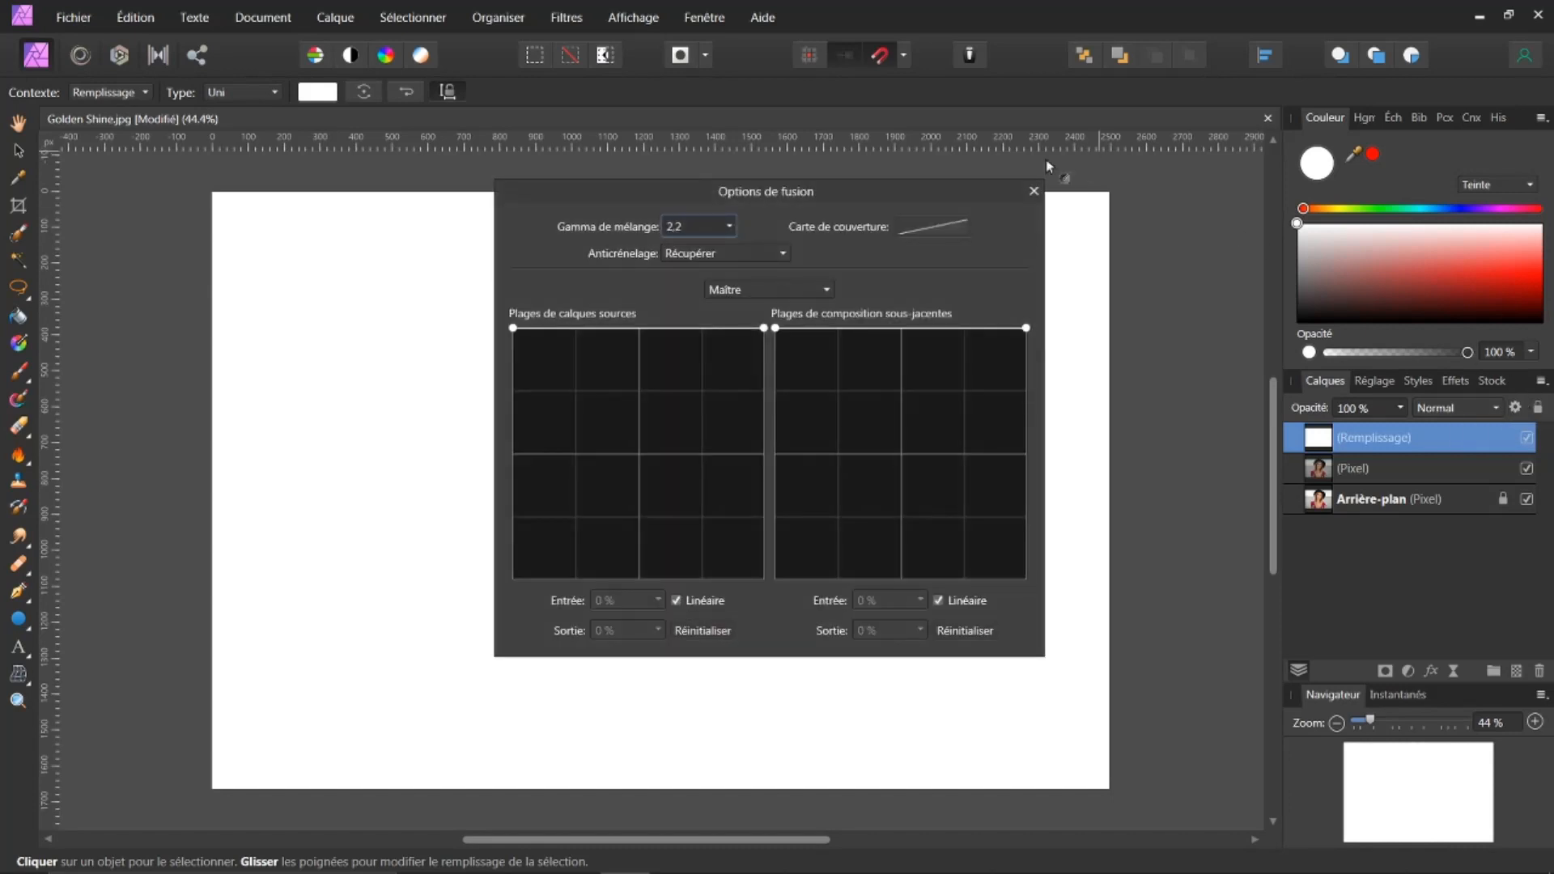
drag(950, 186, 1470, 115)
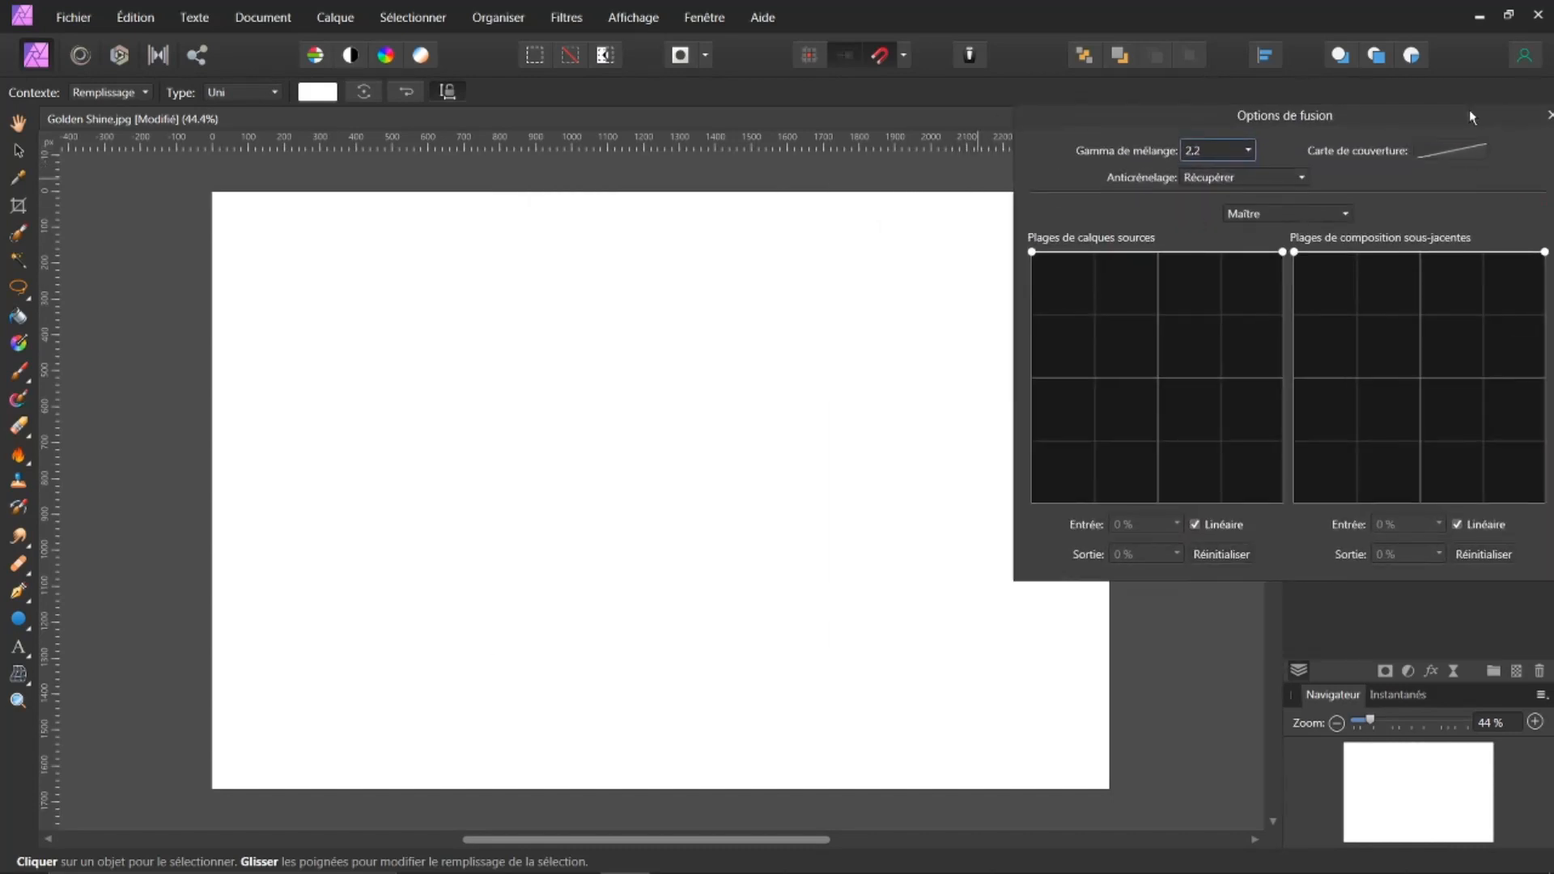
drag(1294, 252, 1420, 521)
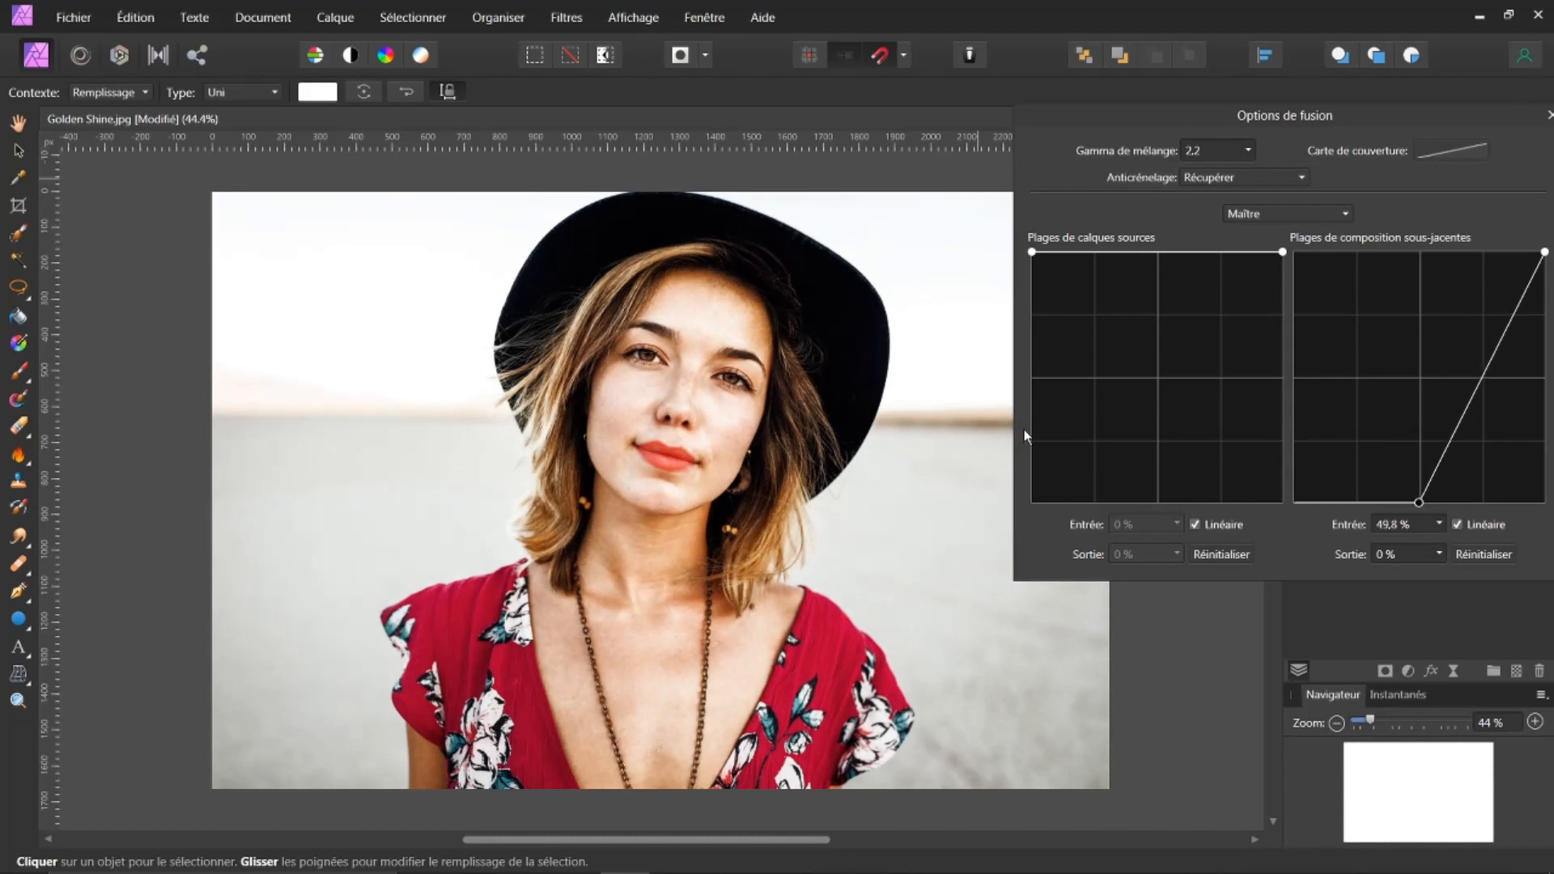
scroll(723, 455, up, 4)
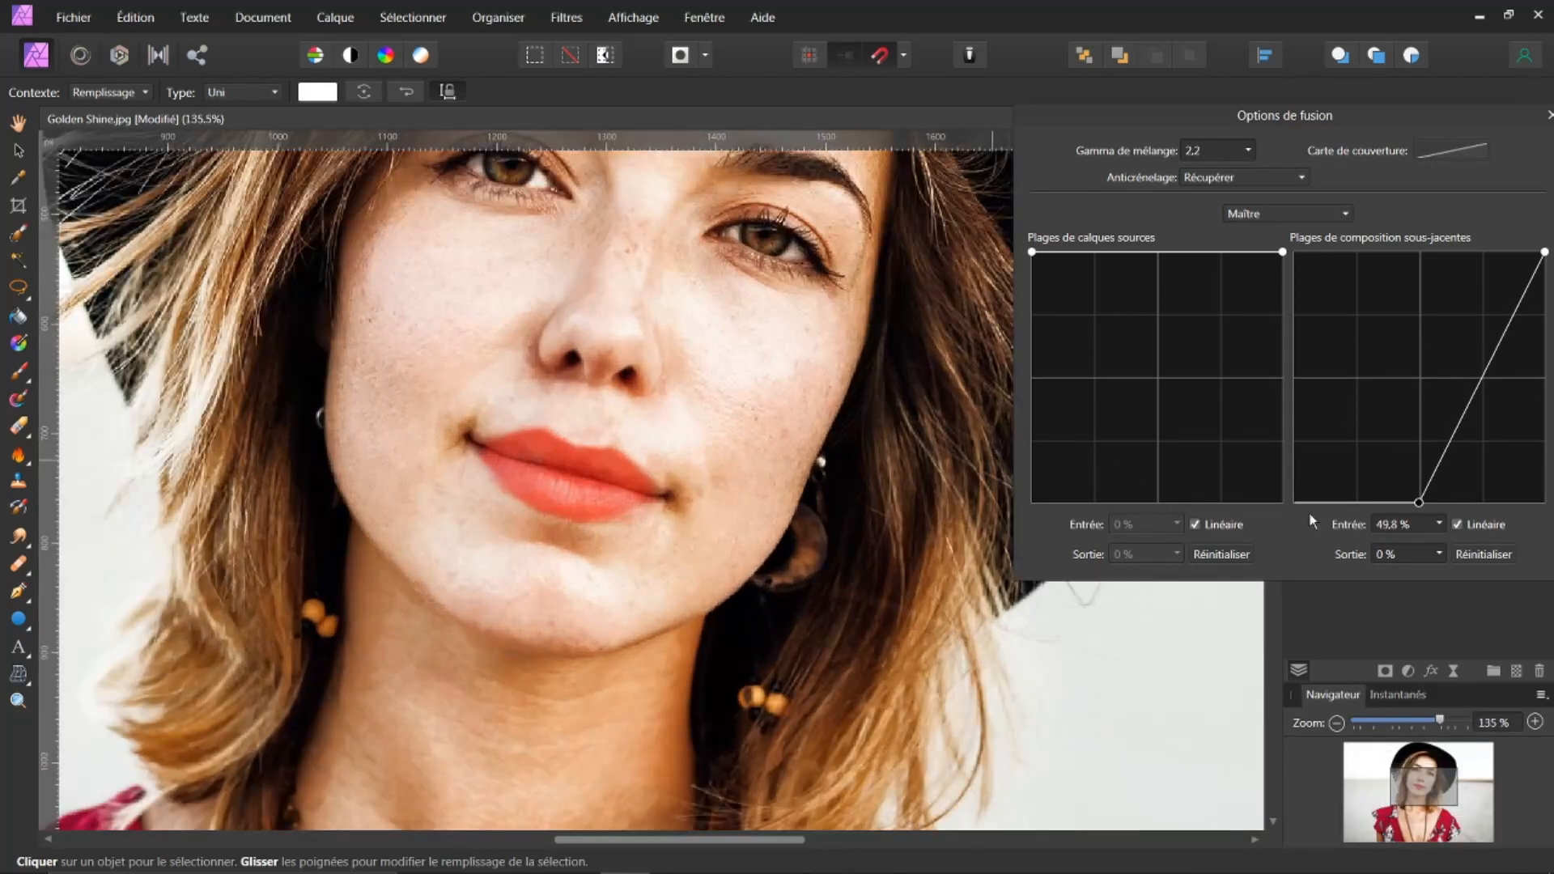
mouse_move(1418, 503)
mouse_down()
mouse_move(1436, 511)
mouse_move(1389, 514)
mouse_up()
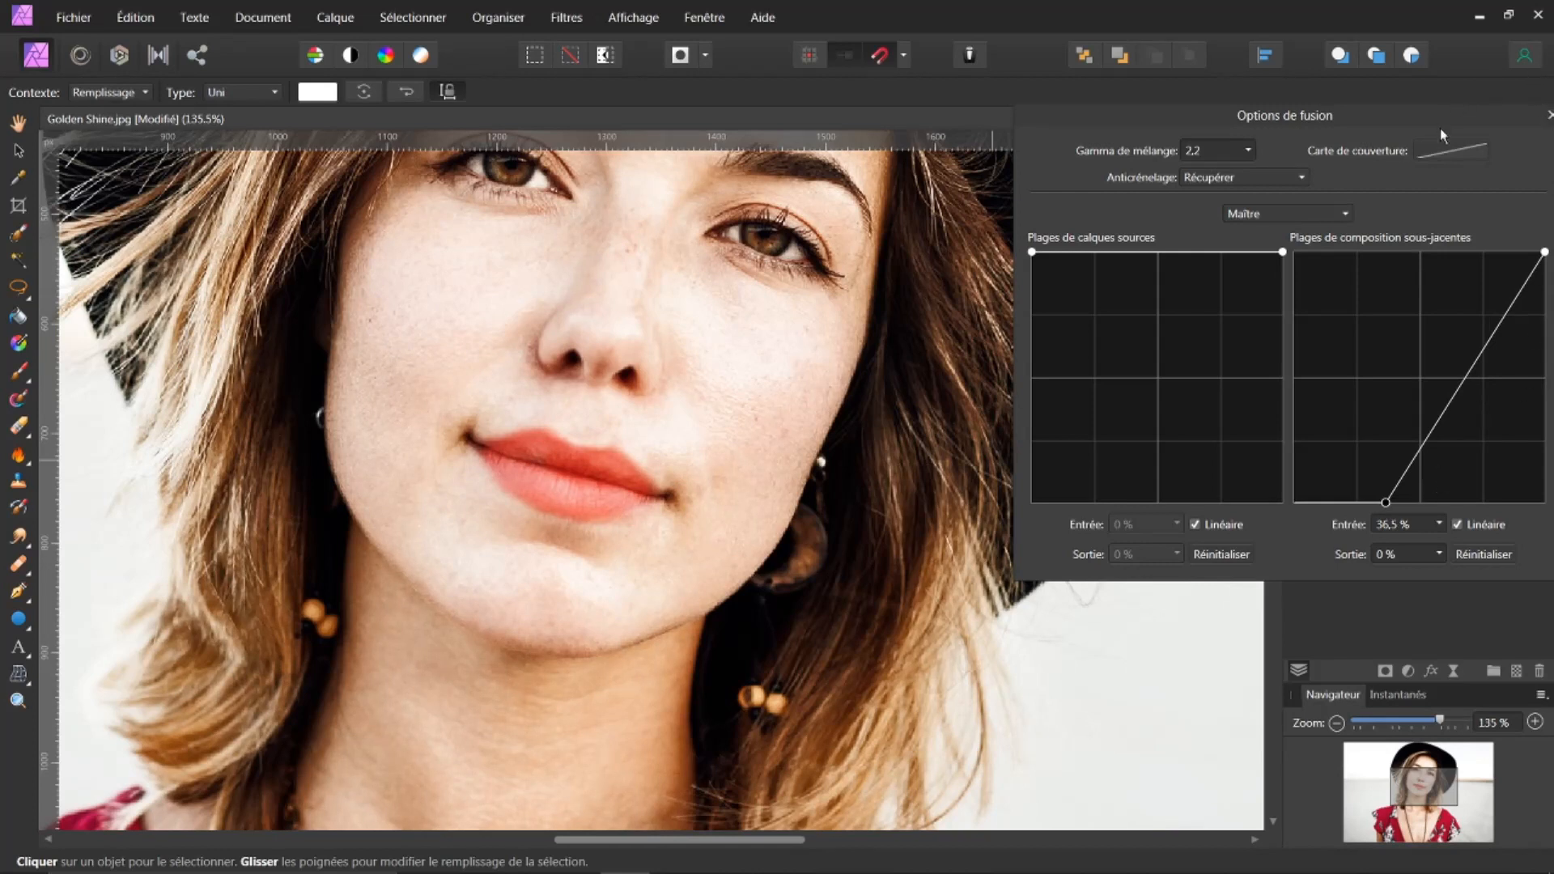
drag(1470, 120, 1451, 123)
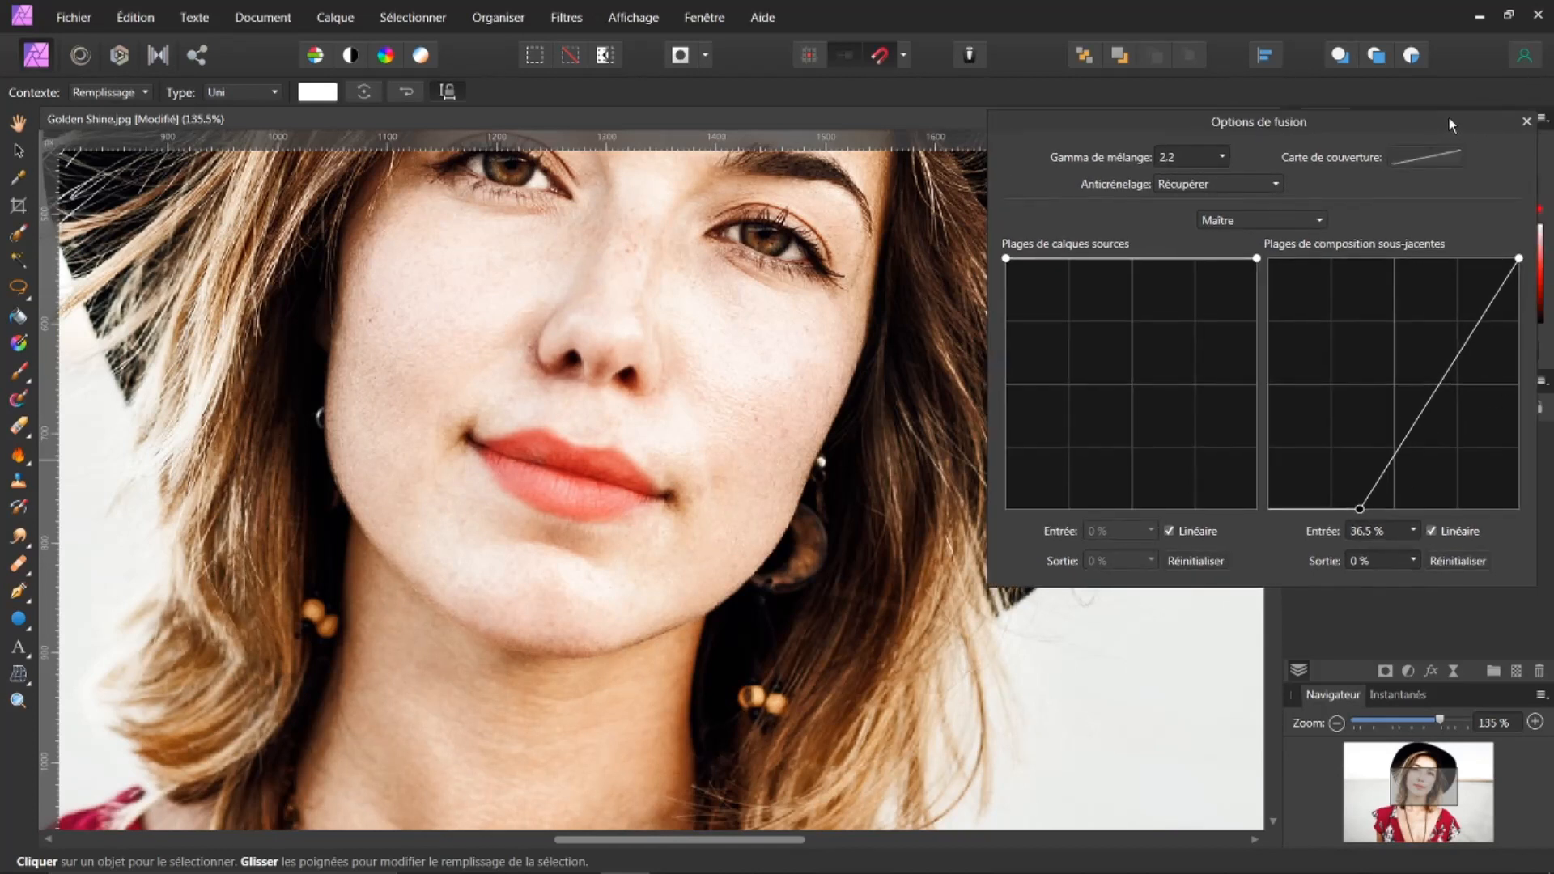
click(1526, 123)
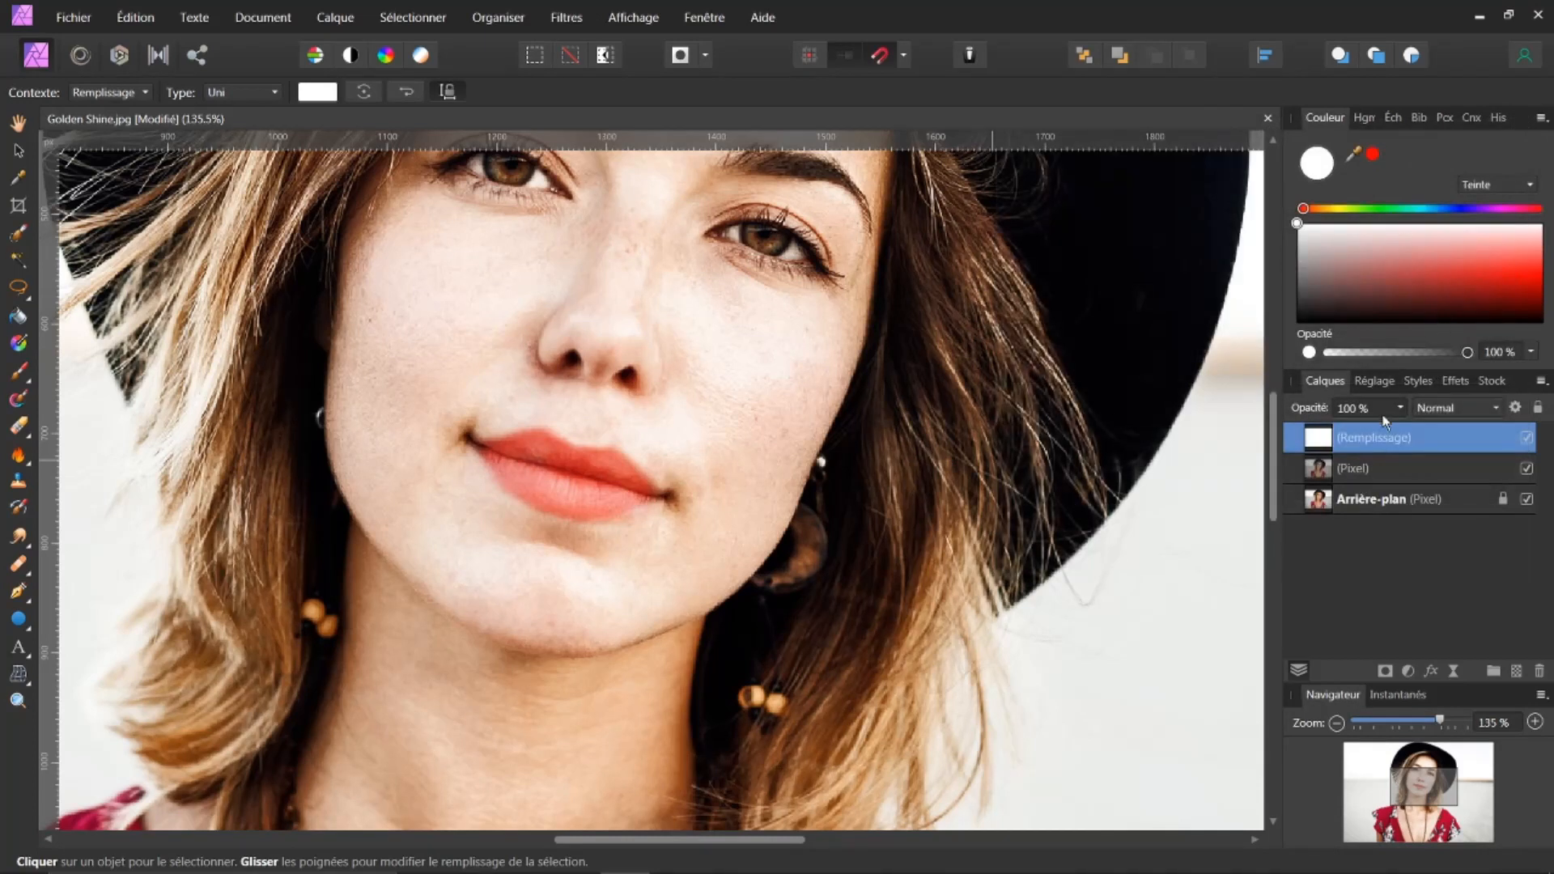
key(ctrl+i)
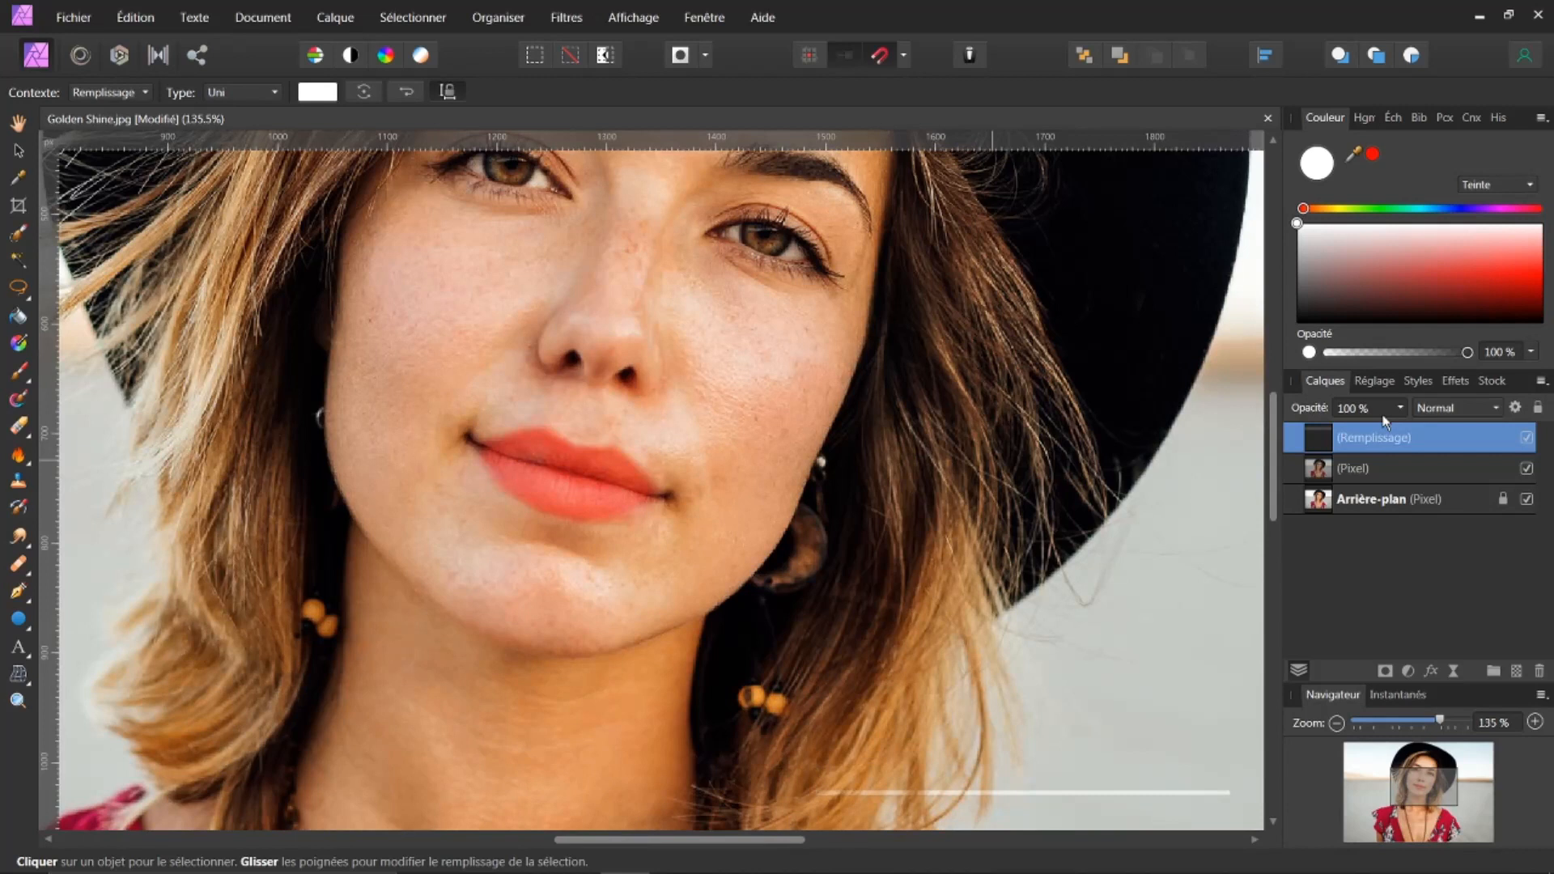
Step: Paint white over the upper and lower lips with the 44.1 px brush and switch the brush colour to black
drag(1274, 447, 1278, 391)
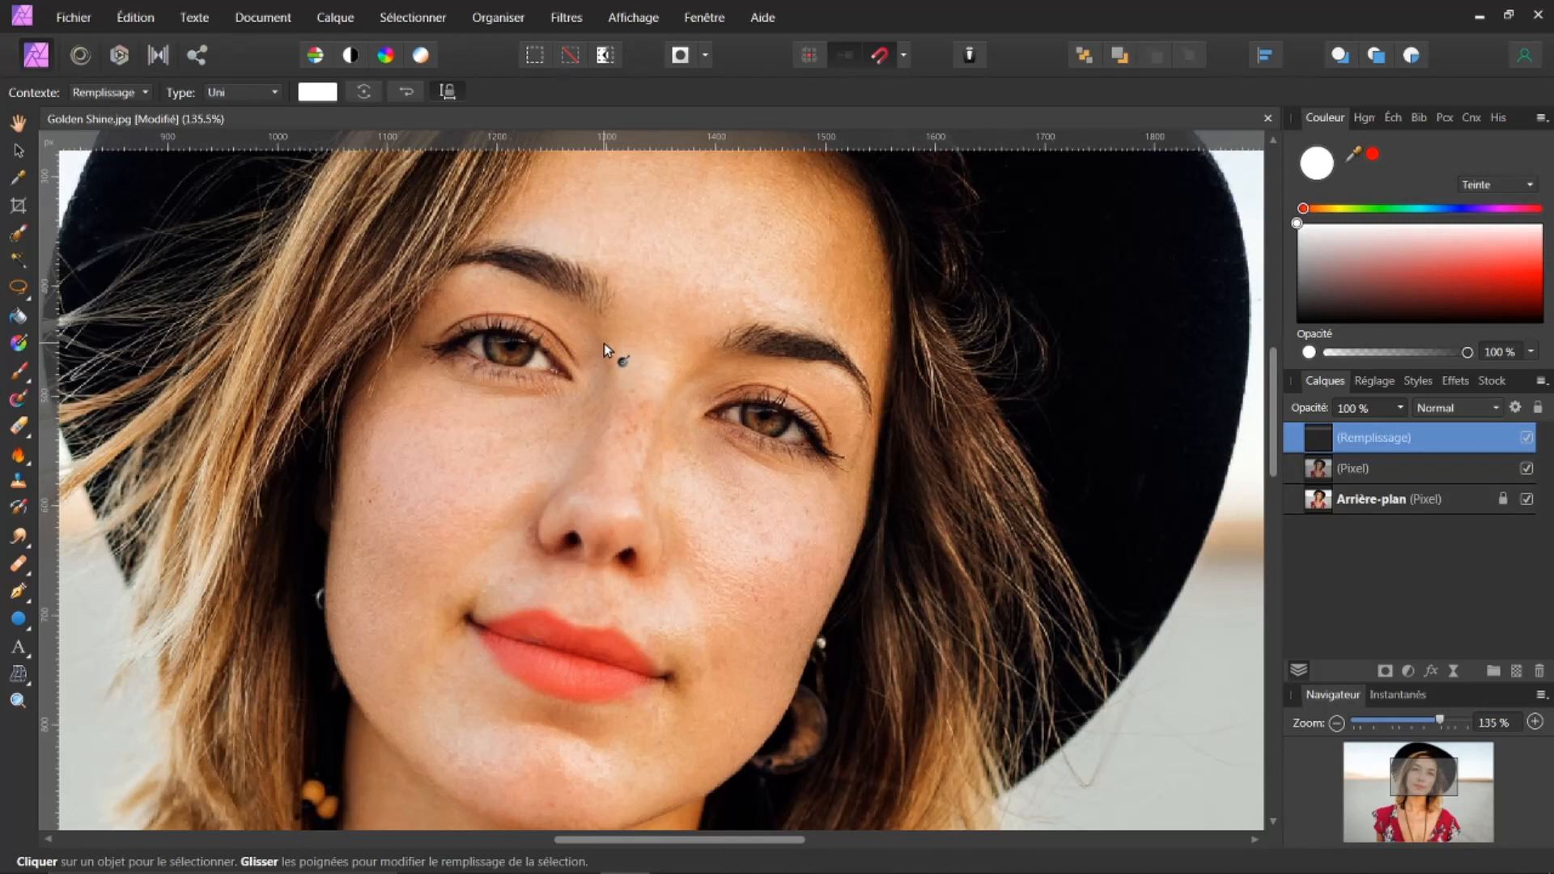
key(b)
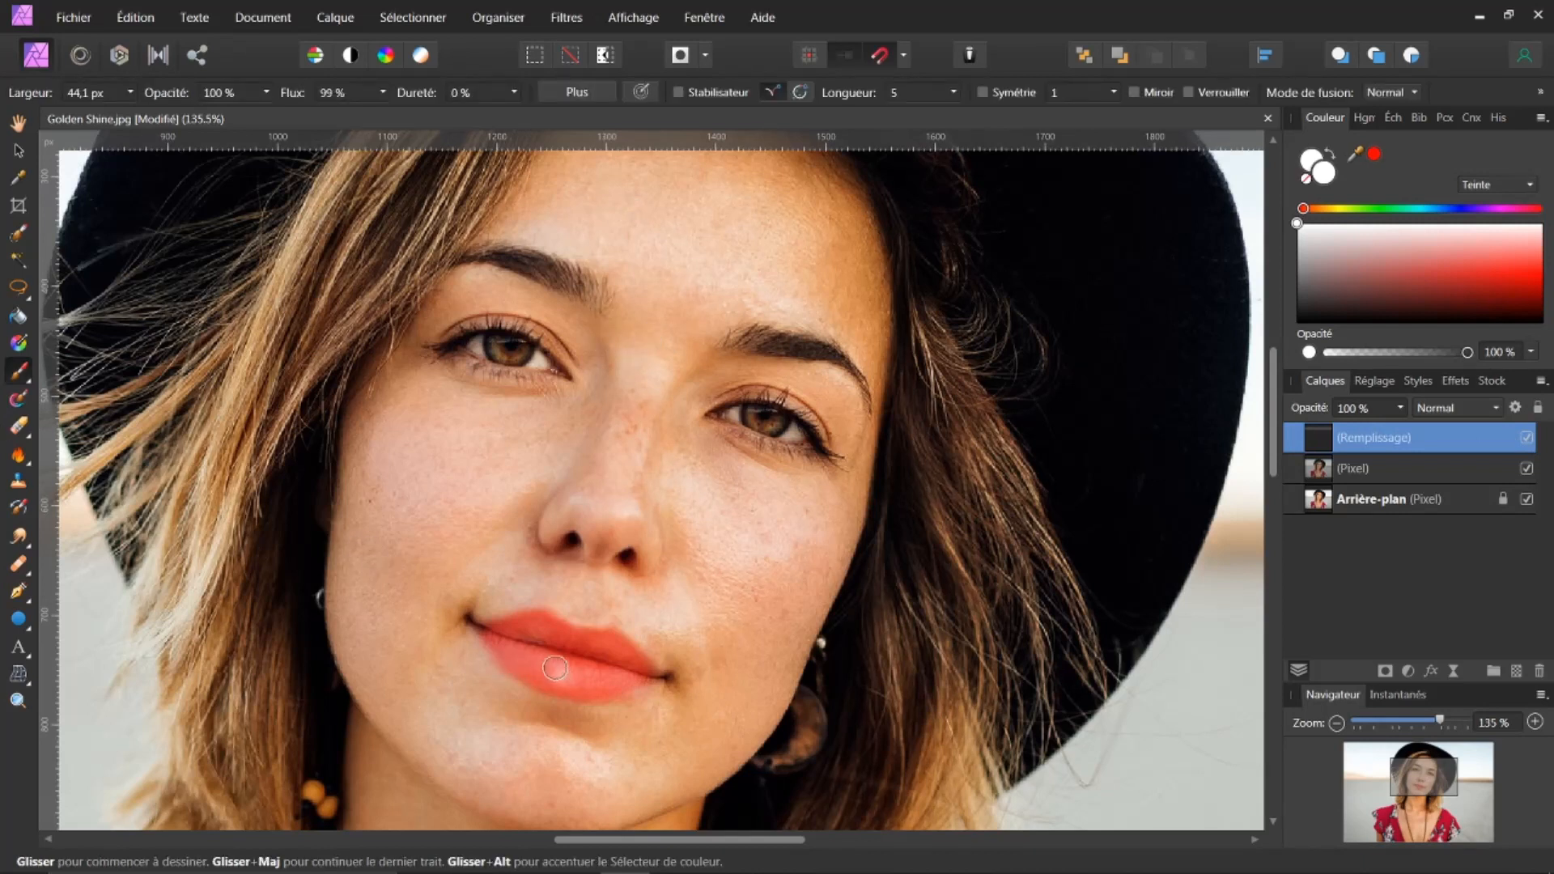
scroll(555, 668, up, 4)
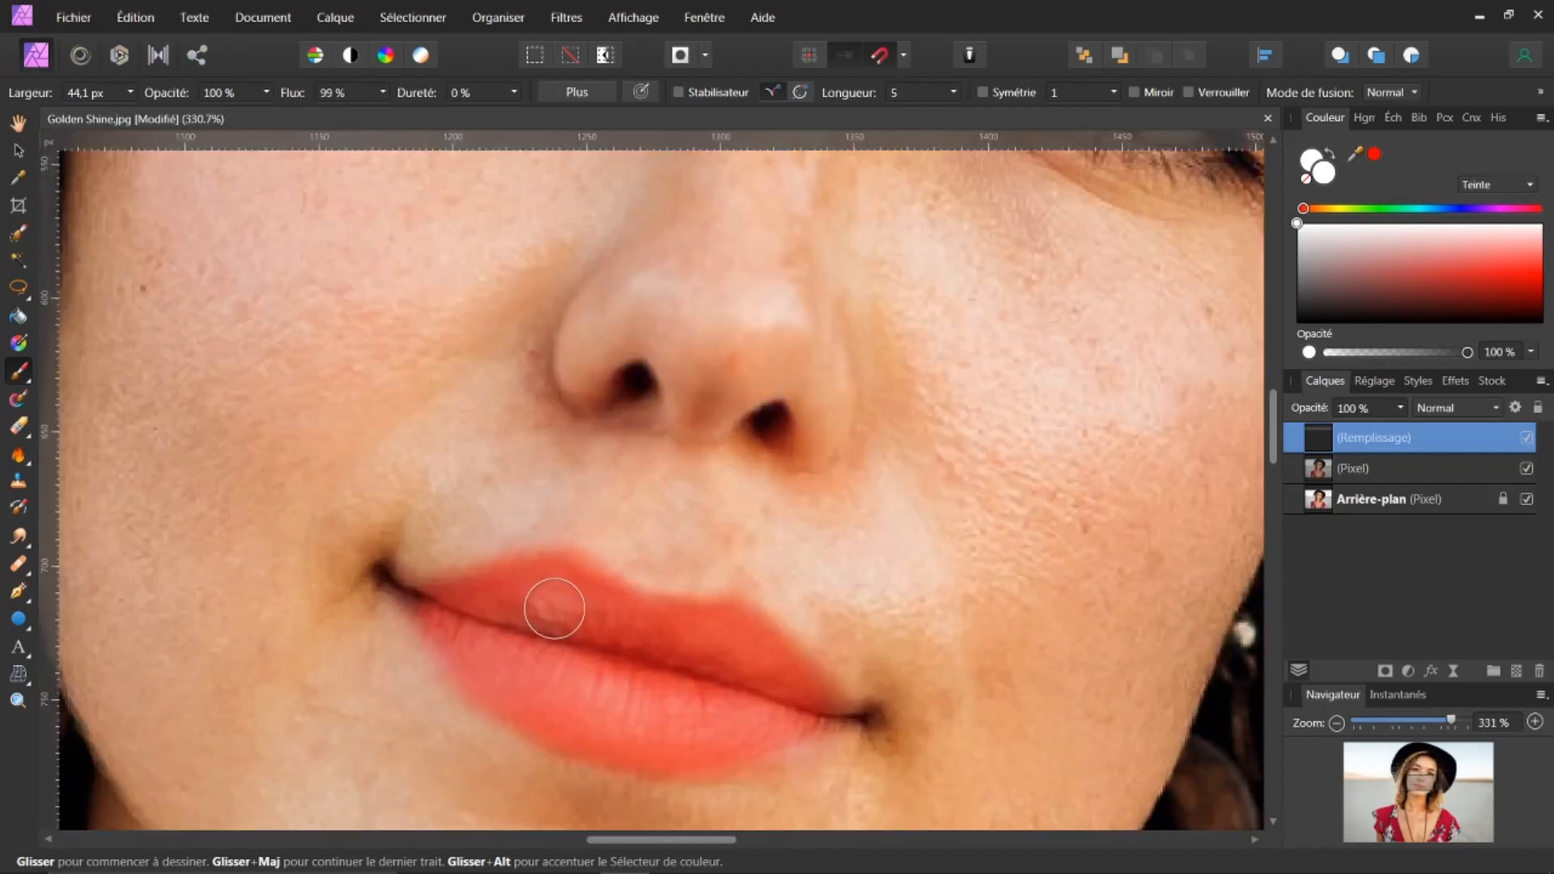
mouse_move(579, 684)
mouse_down()
mouse_move(692, 712)
mouse_move(612, 716)
mouse_move(559, 696)
mouse_move(459, 621)
mouse_move(519, 688)
mouse_move(608, 719)
mouse_move(713, 738)
mouse_move(777, 707)
mouse_move(723, 624)
mouse_move(643, 619)
mouse_move(576, 584)
mouse_move(430, 596)
mouse_move(507, 689)
mouse_move(599, 745)
mouse_move(680, 753)
mouse_move(769, 716)
mouse_move(768, 579)
mouse_up()
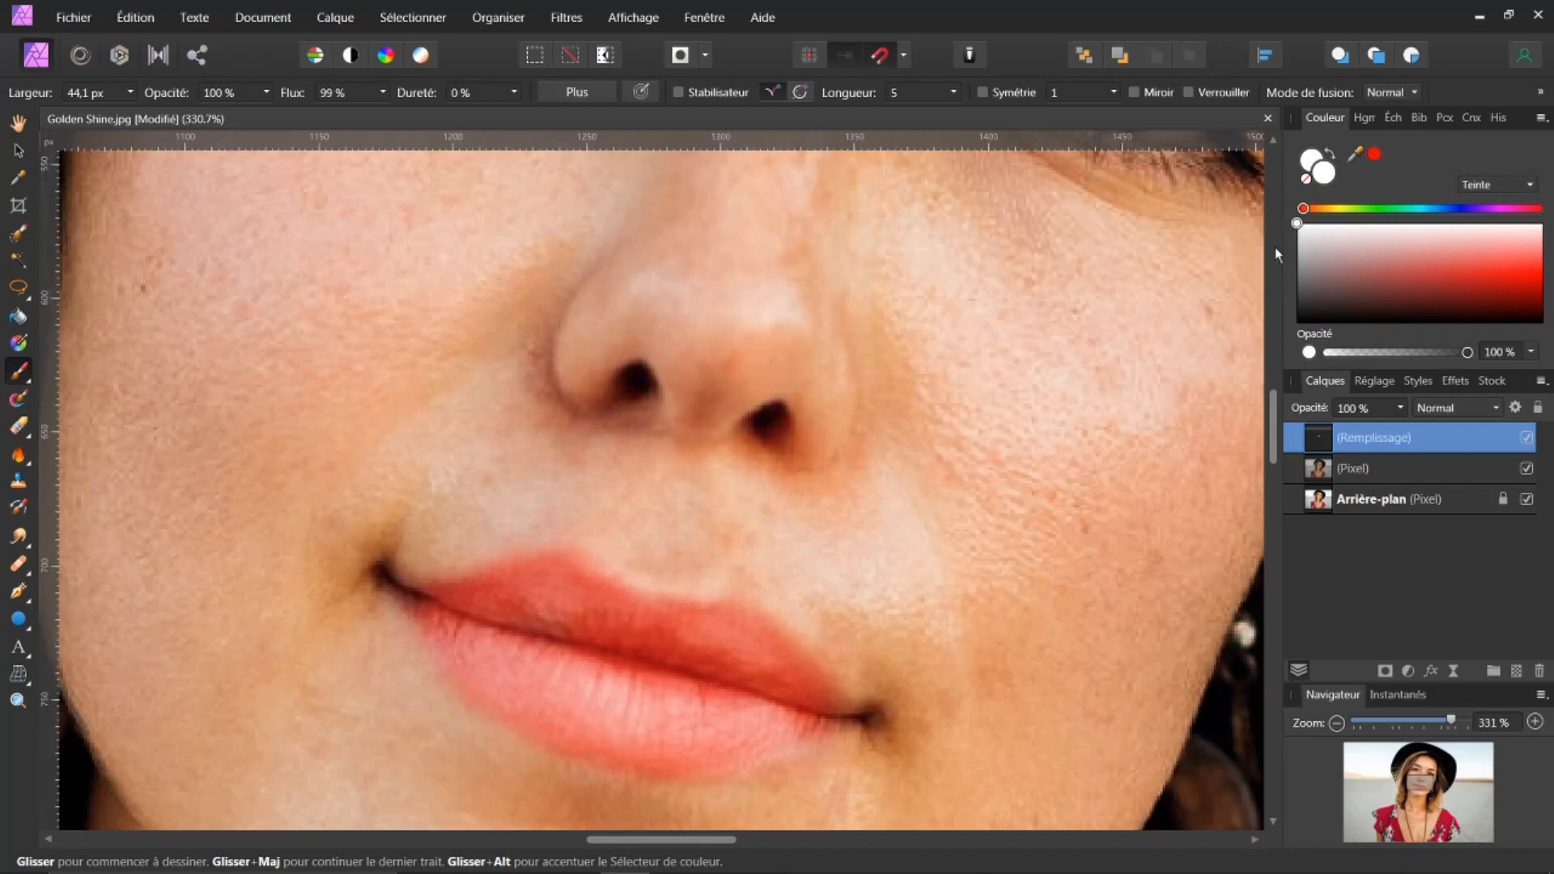
key(d)
click(1331, 153)
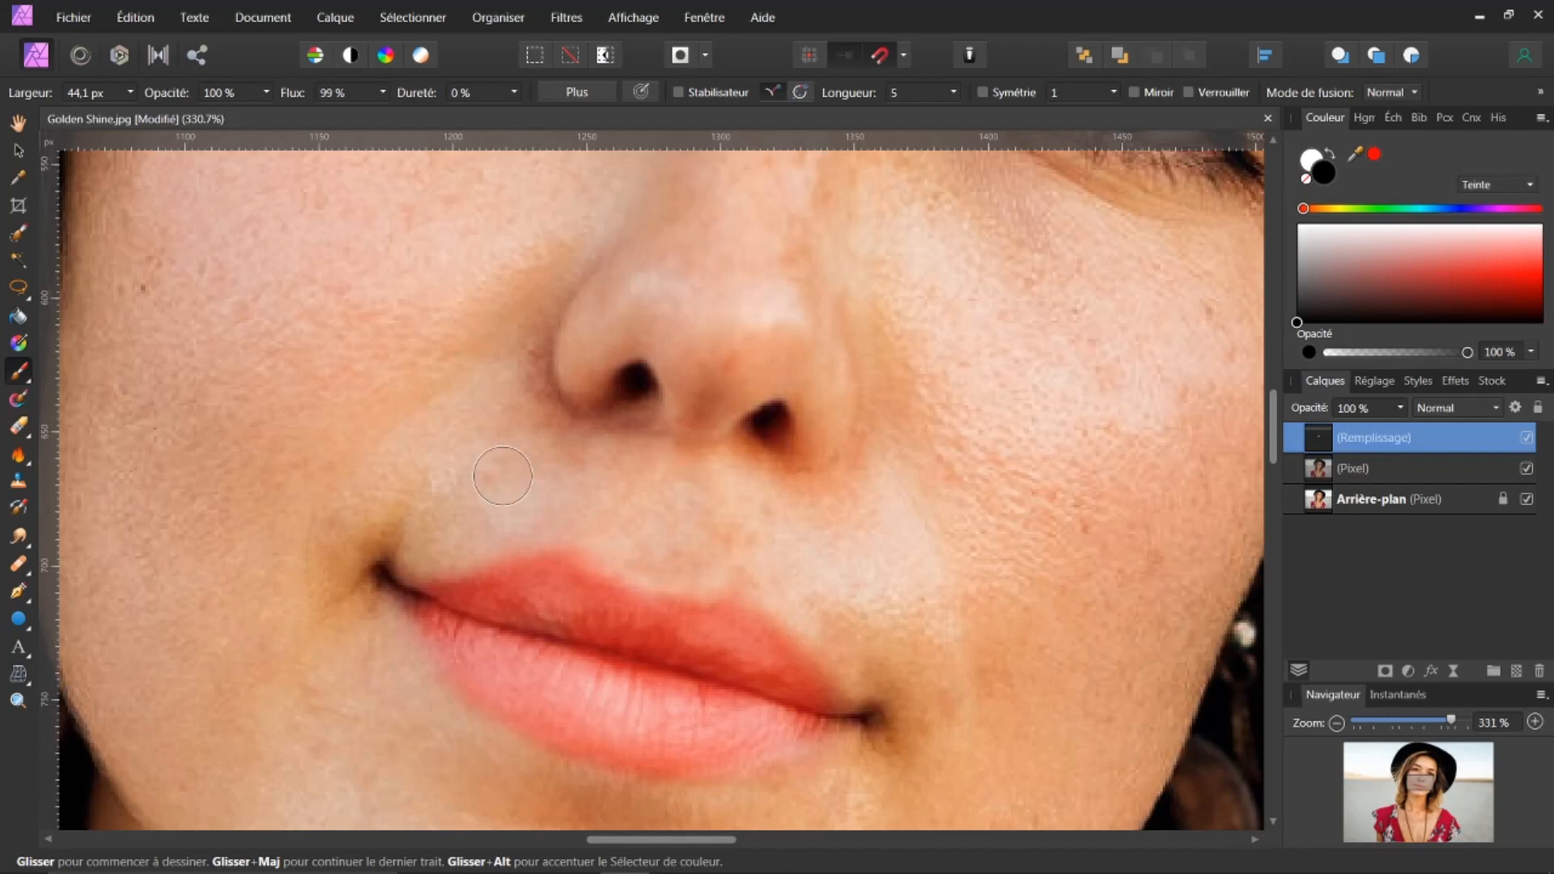
Step: Set the lip highlight fill layer's opacity to 97 % and merge it into the pixel layer below
key(ctrl+0)
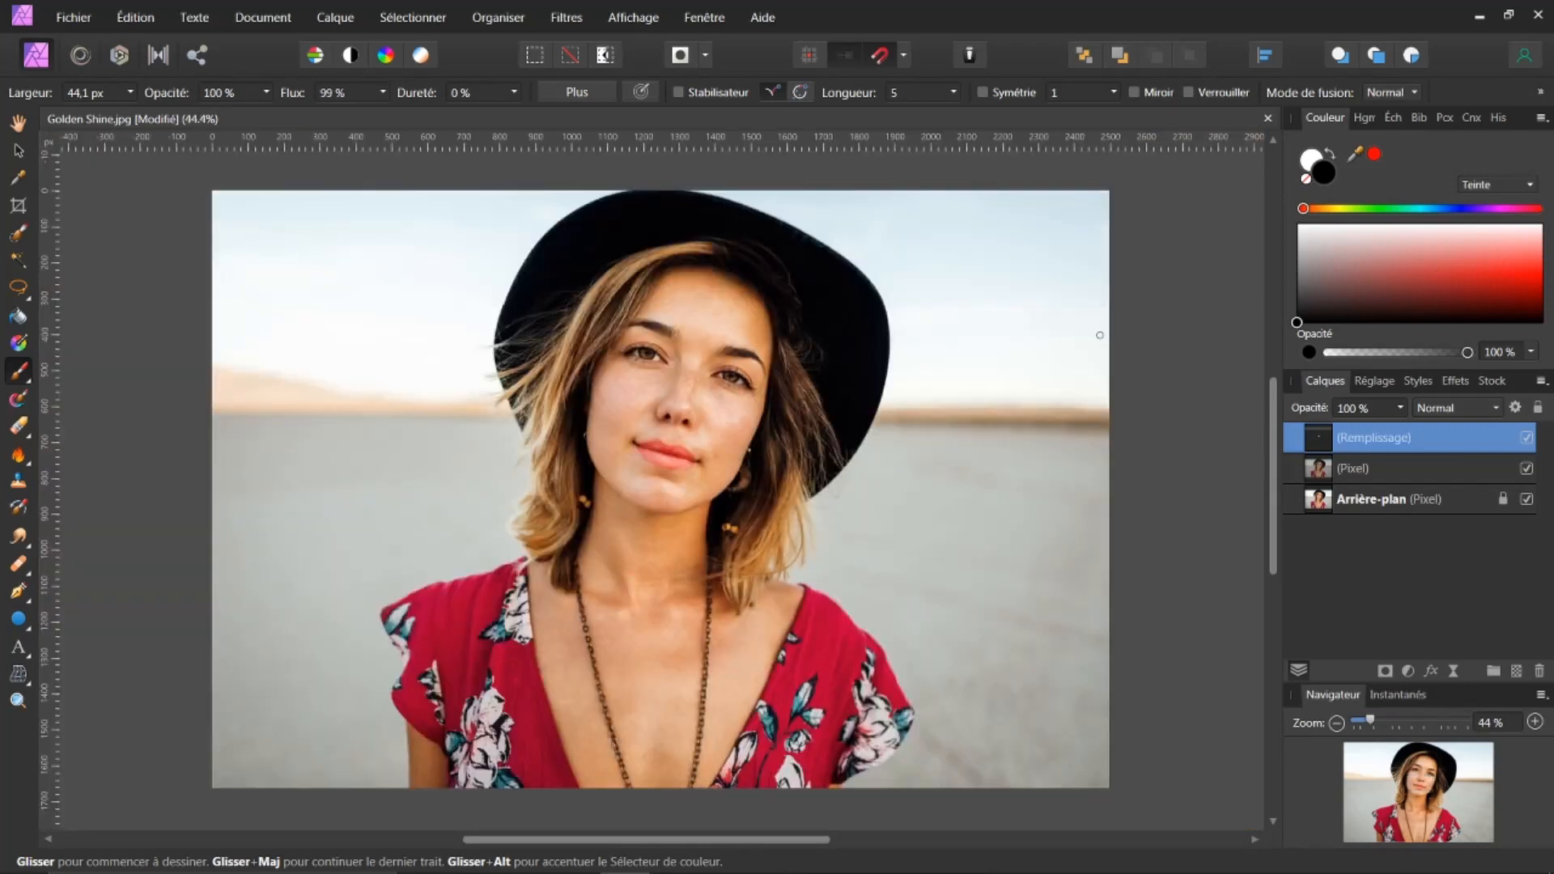
drag(1311, 408, 1197, 419)
drag(1298, 431, 1495, 408)
right_click(1402, 436)
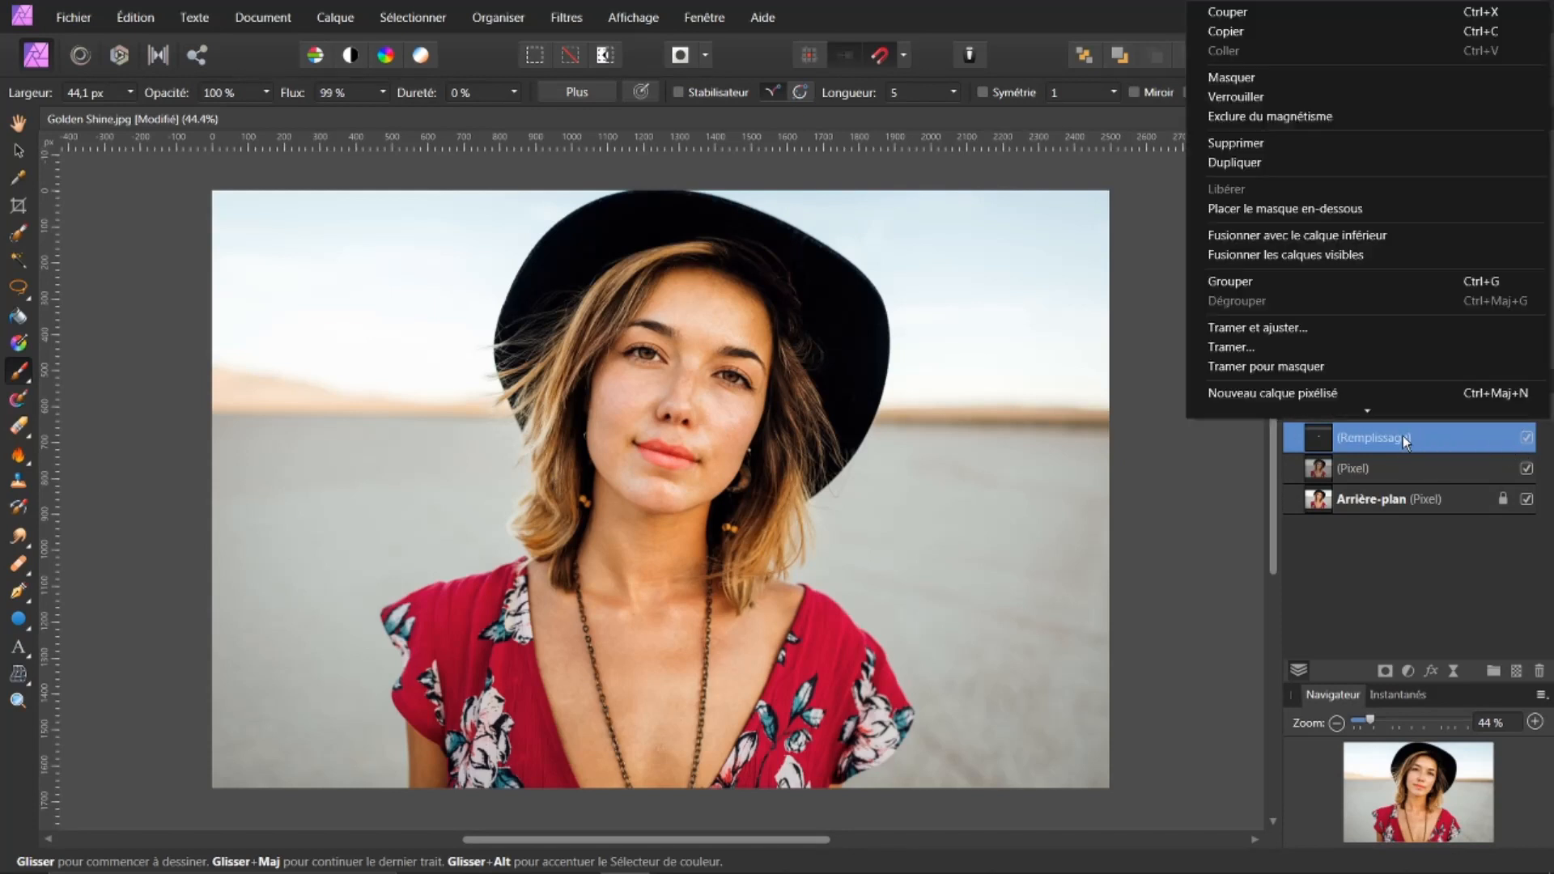
click(1370, 239)
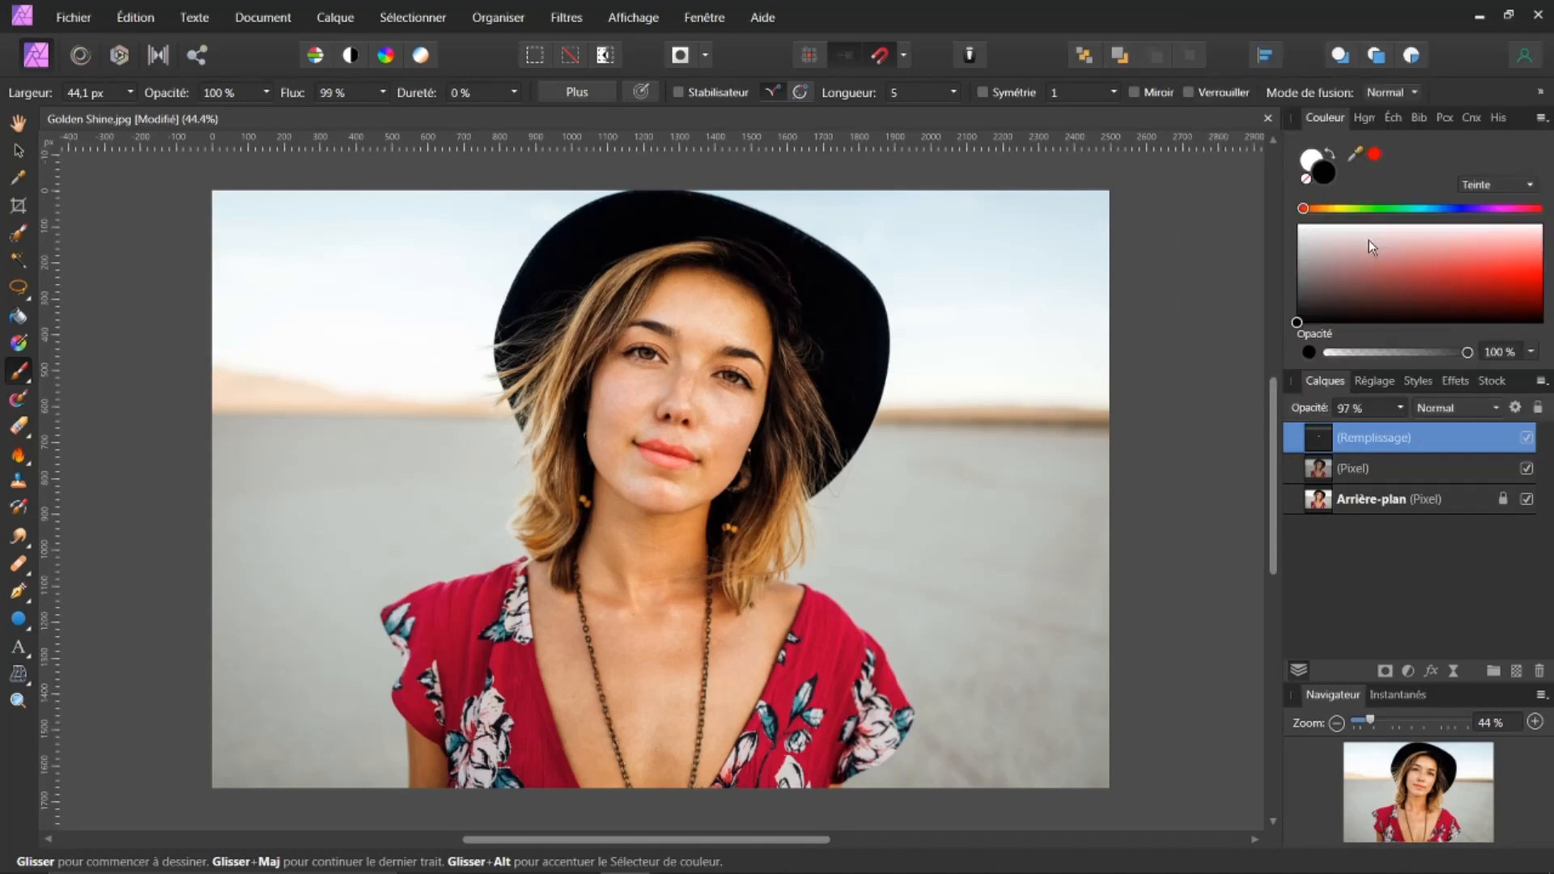
Step: Hide and reshow the merged pixel layer to compare the portrait before and after, and inspect the lips up close
click(1528, 438)
click(1528, 438)
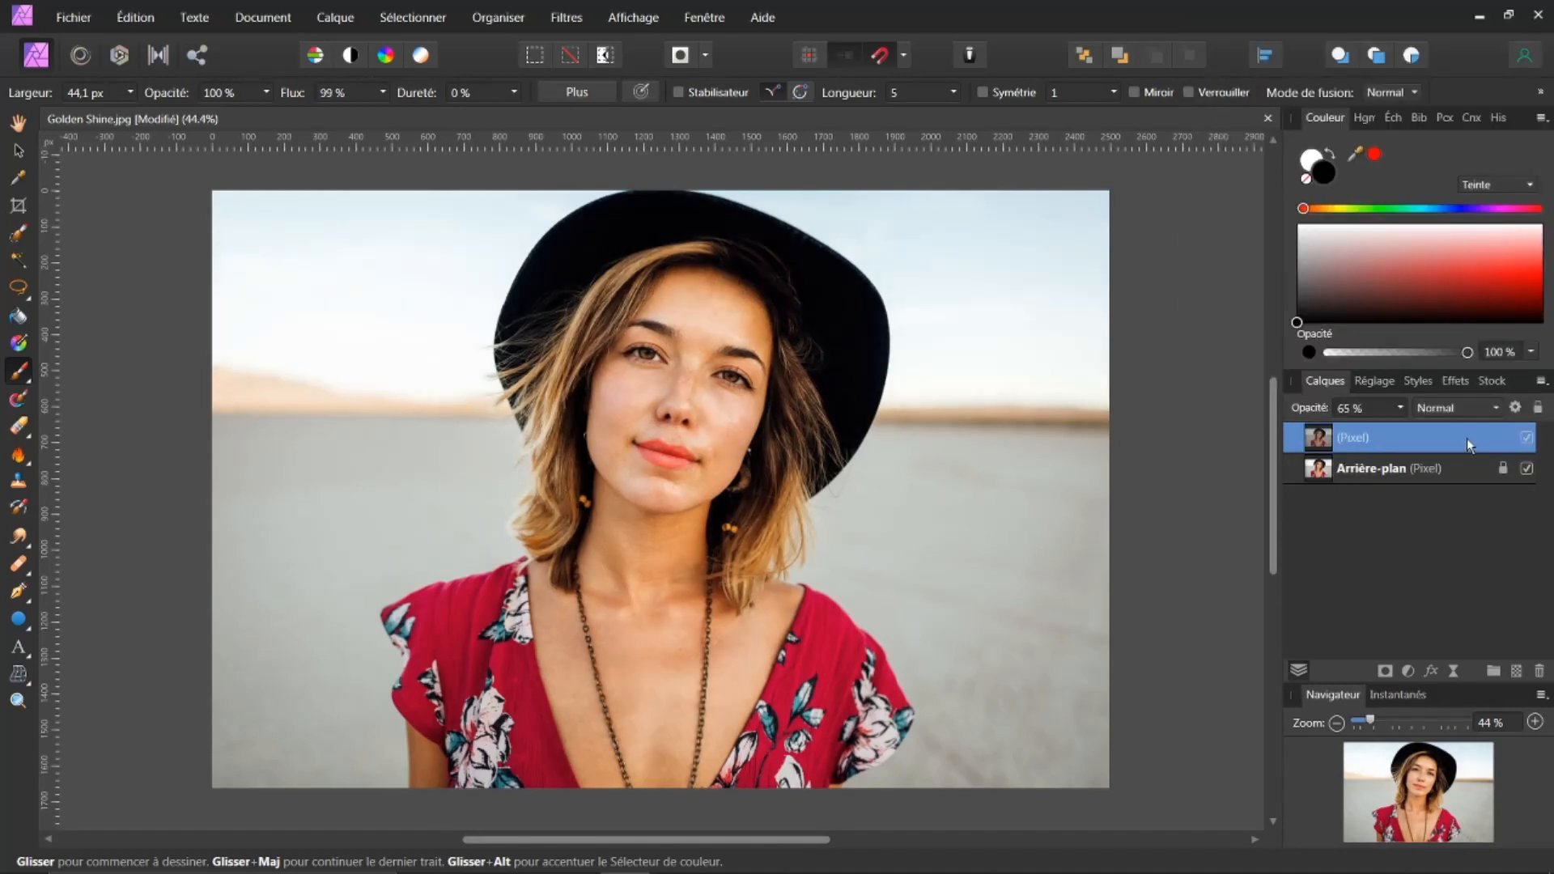
scroll(946, 447, up, 3)
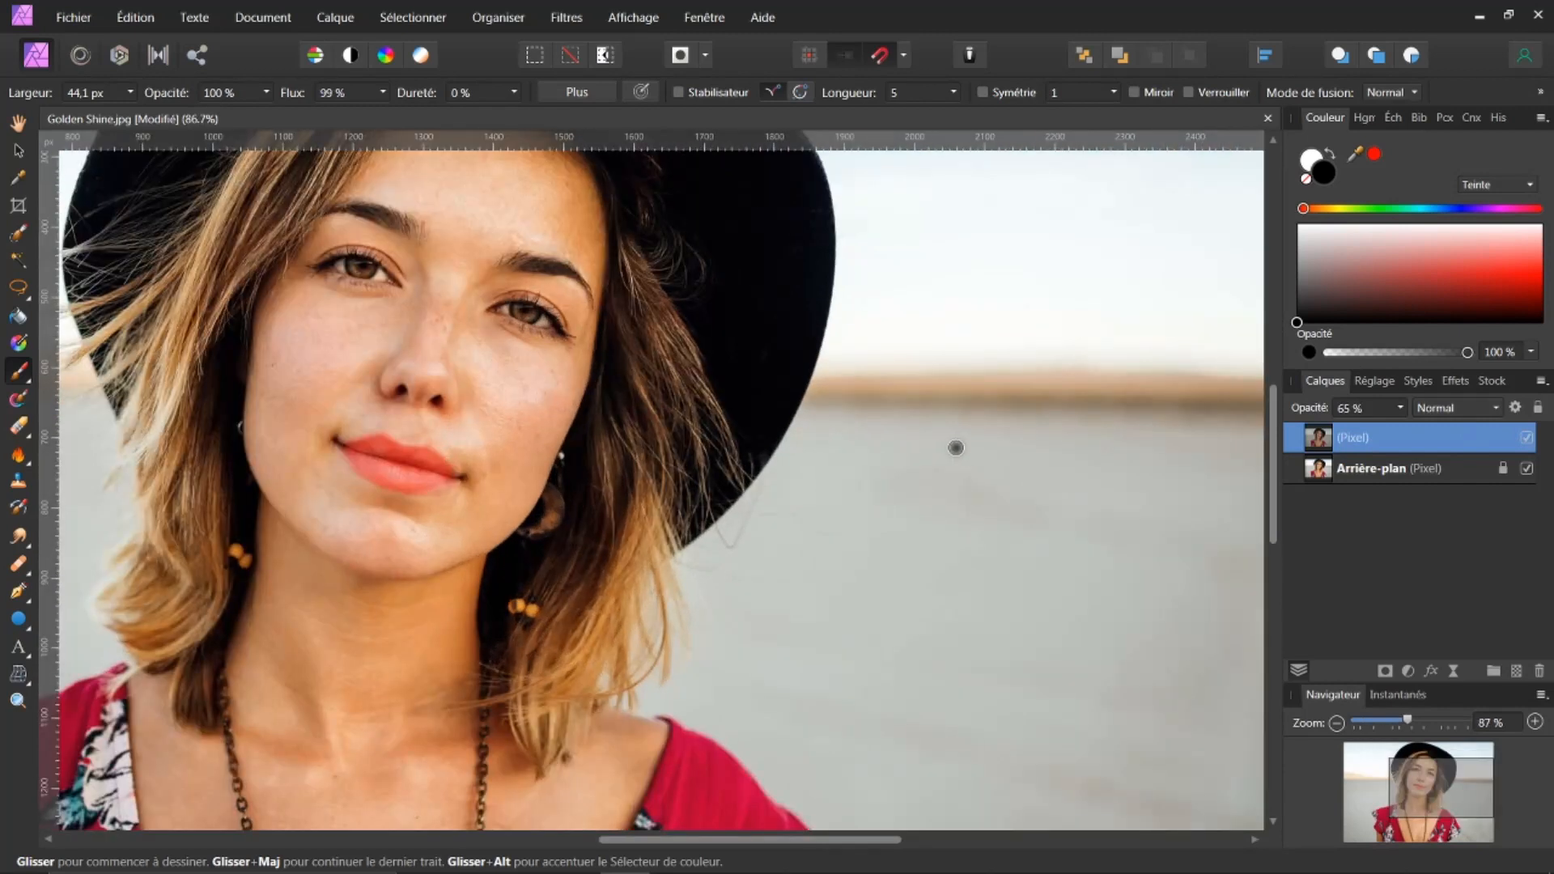
scroll(957, 448, down, 2)
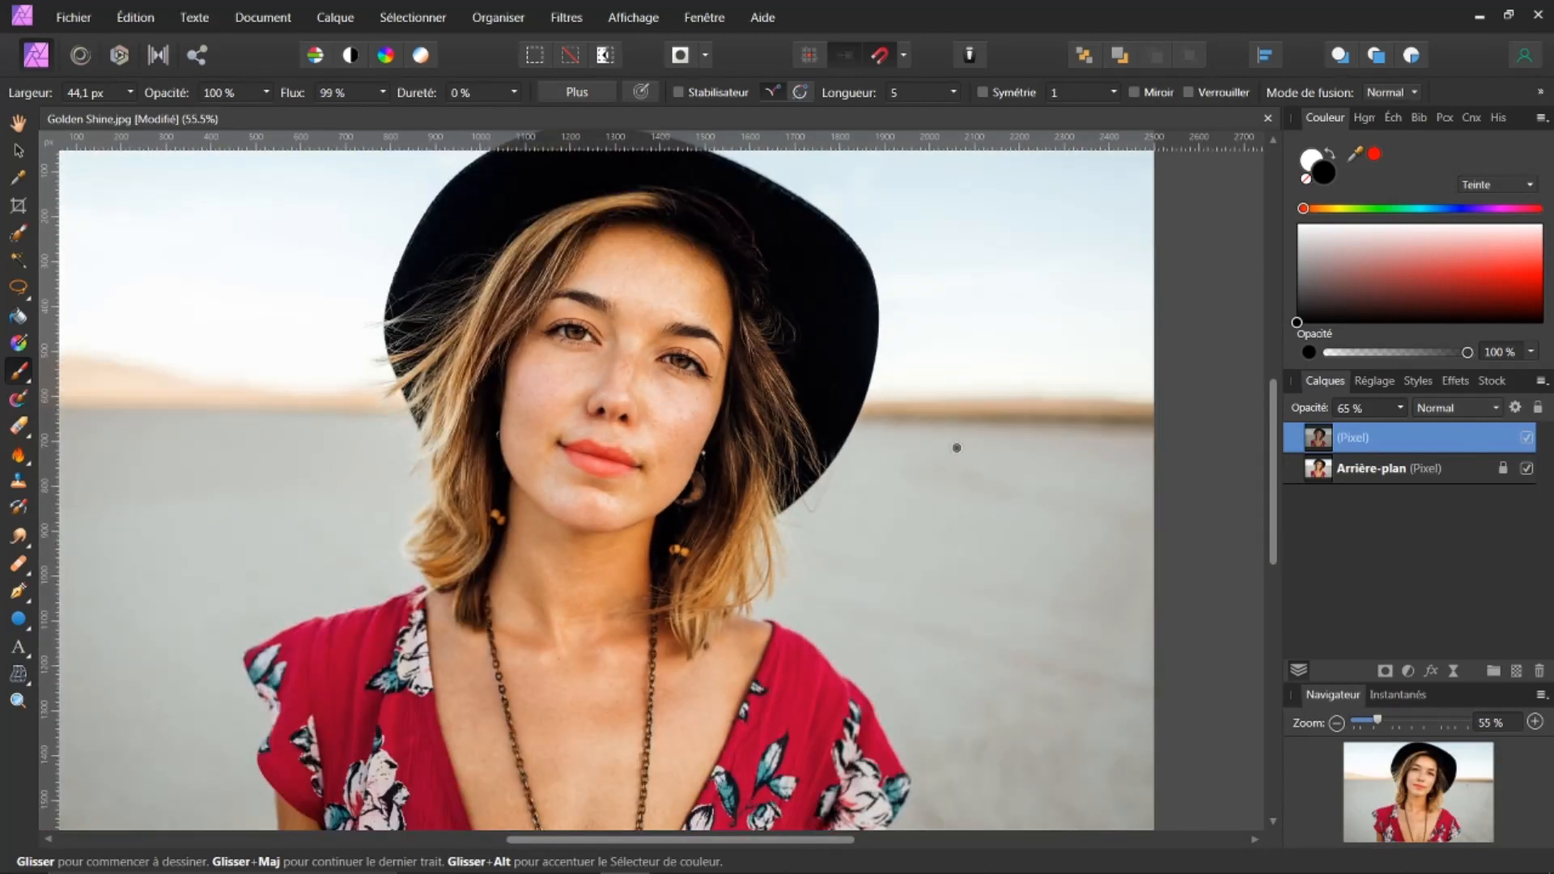
scroll(956, 448, down, 1)
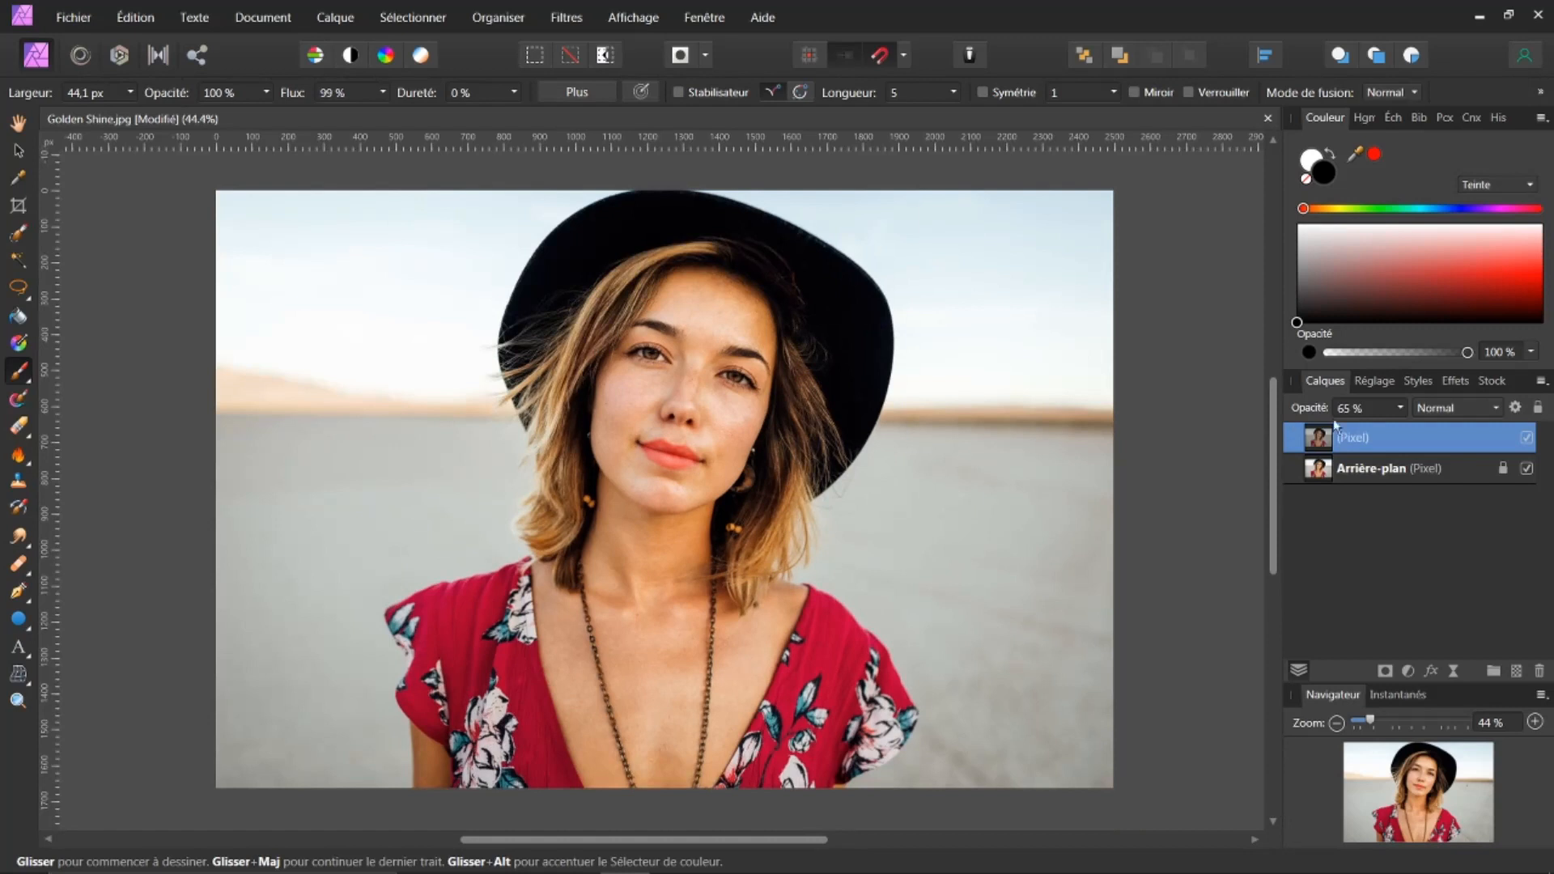